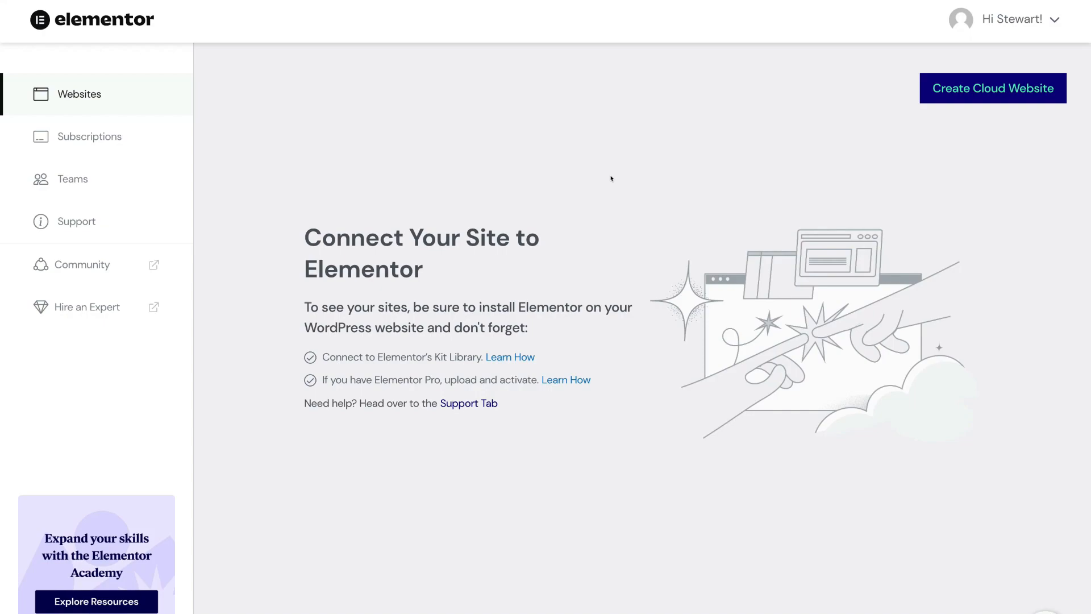
- Create a new cloud website named 'Syndeo Media' and advance to its syndeomedia.elementor.cloud domain step
click(972, 93)
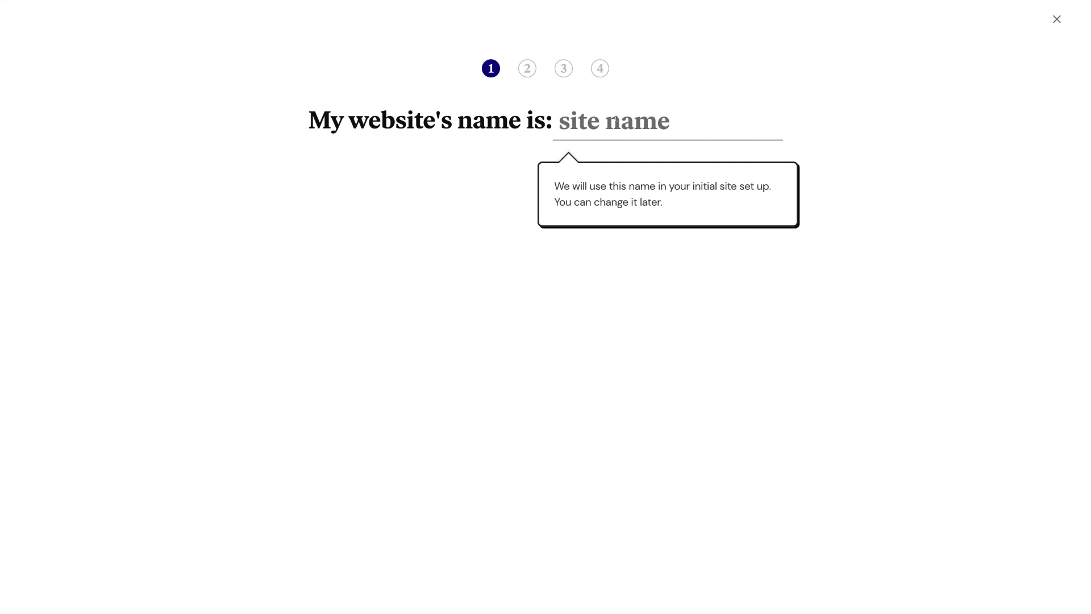
text(Syndeo Media)
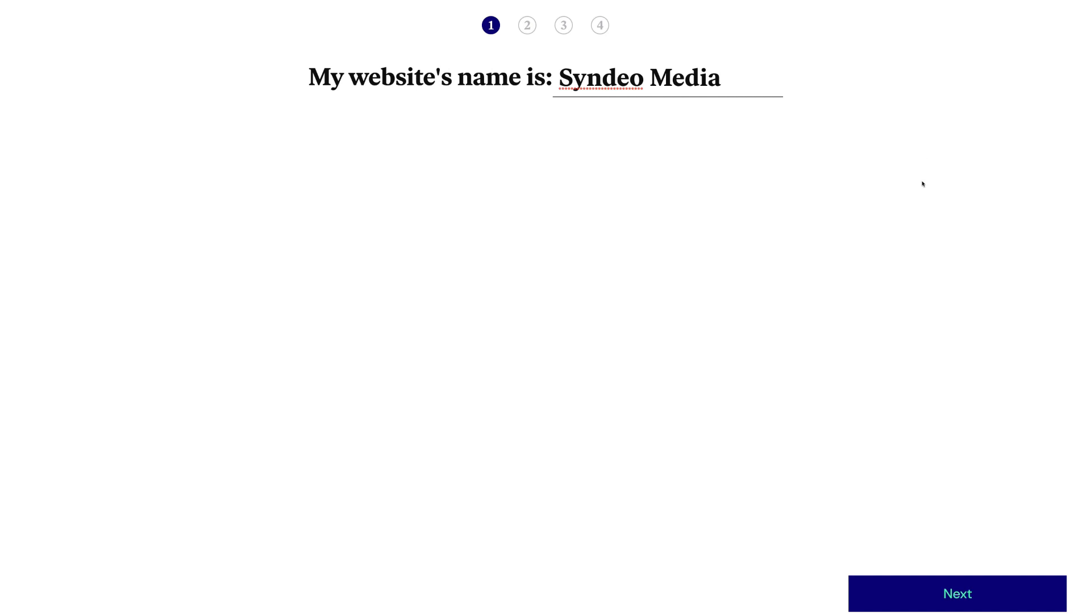
click(914, 586)
drag(767, 156, 333, 156)
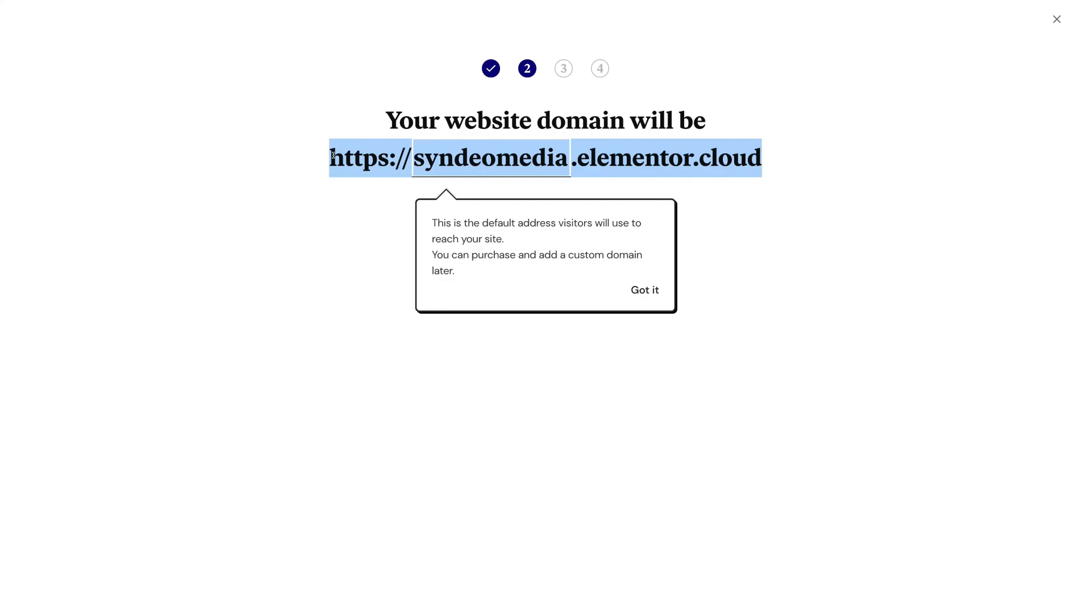
- Accept the default syndeomedia.elementor.cloud domain and continue to the website-type step
click(325, 161)
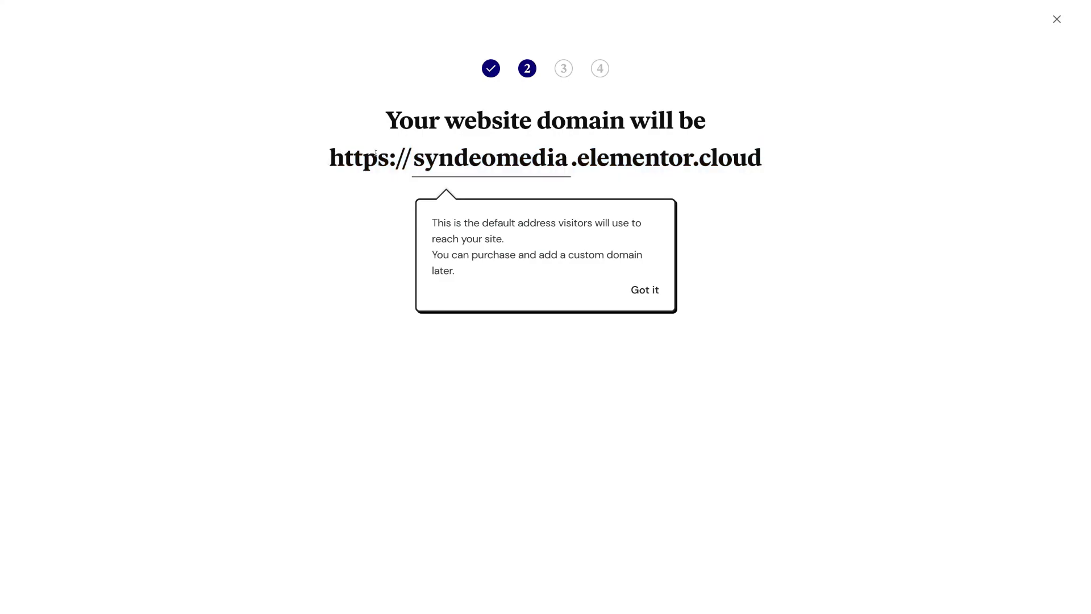
drag(575, 155, 758, 152)
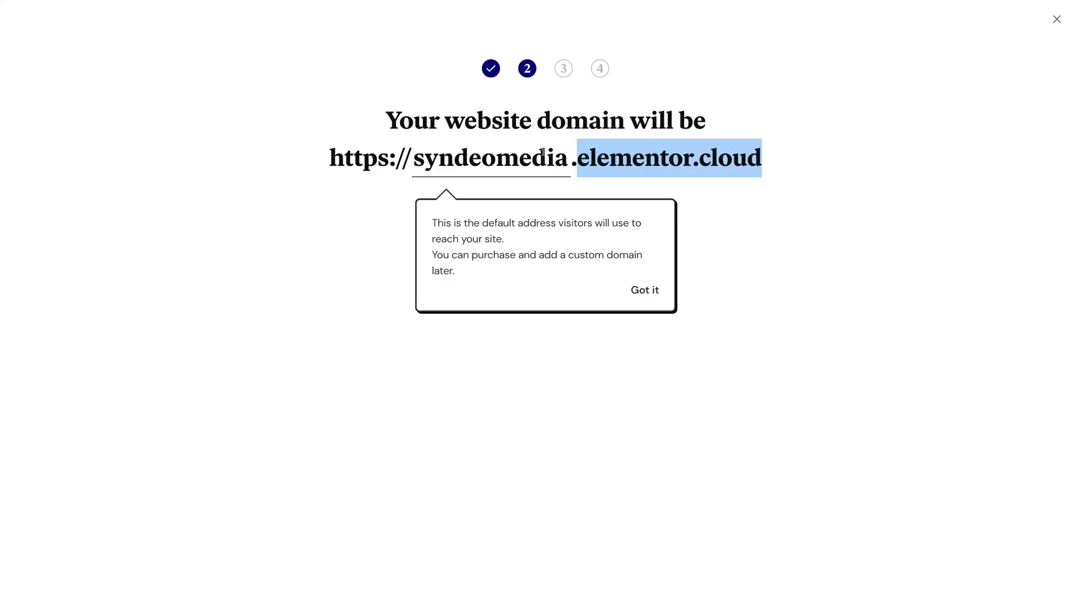
click(563, 157)
drag(565, 159, 416, 157)
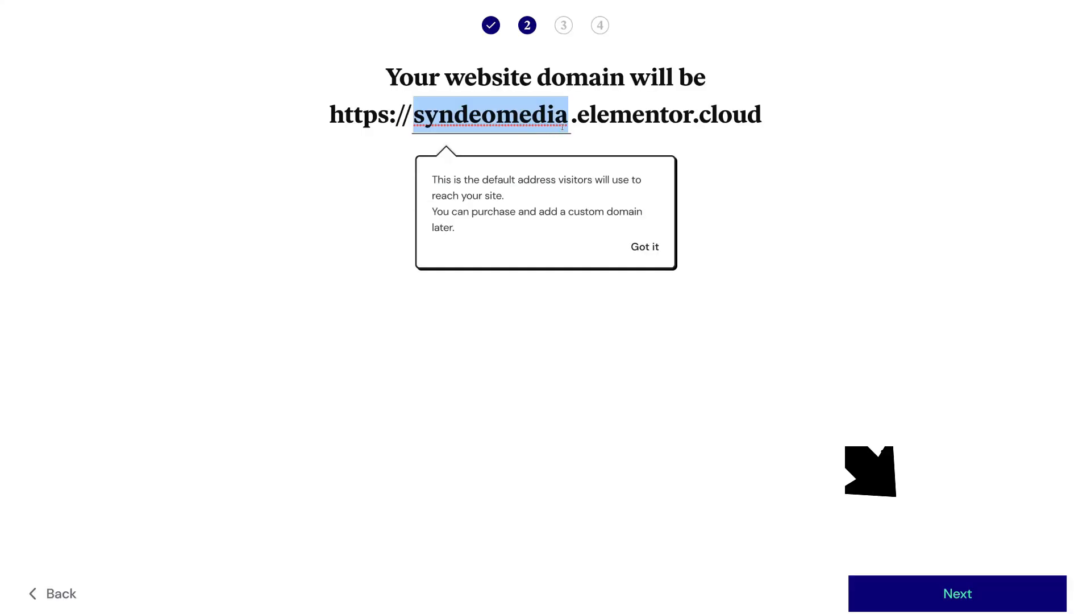
click(909, 597)
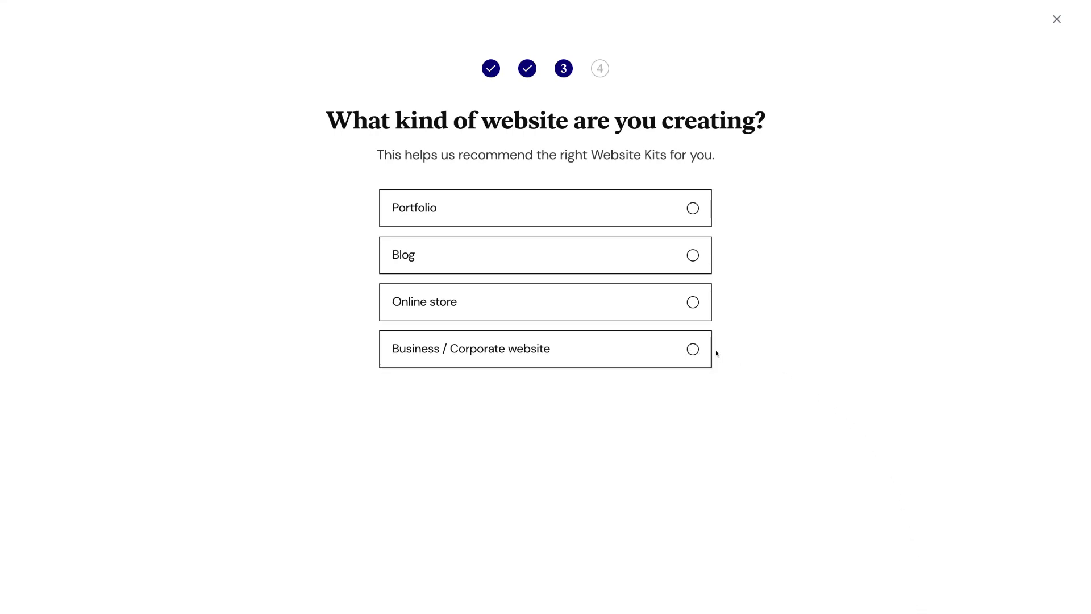
- Choose Business / Corporate as the website type and start from scratch instead of using a kit
click(696, 349)
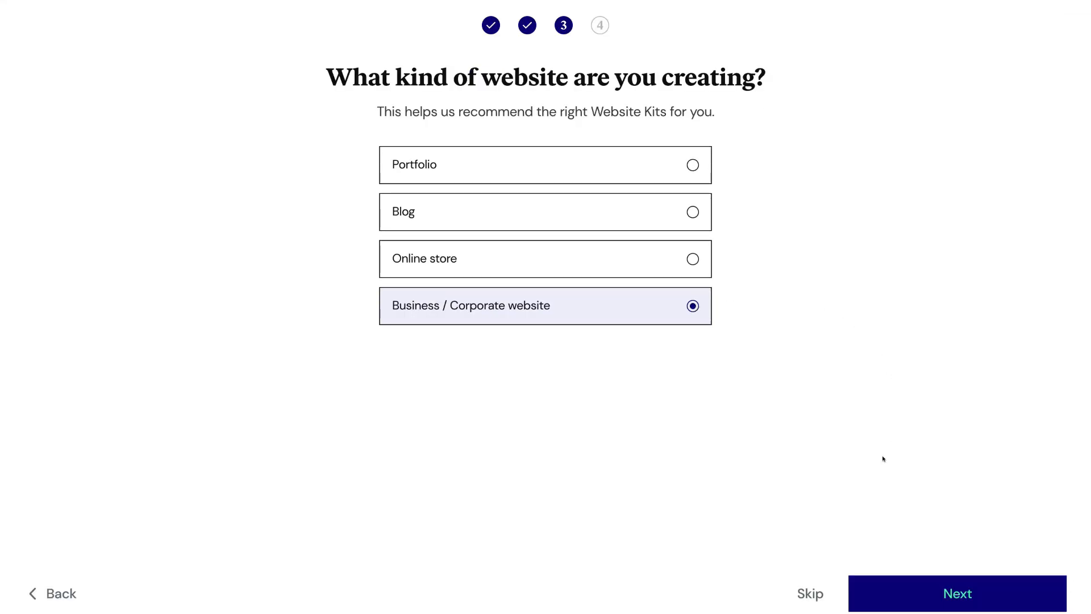
click(906, 588)
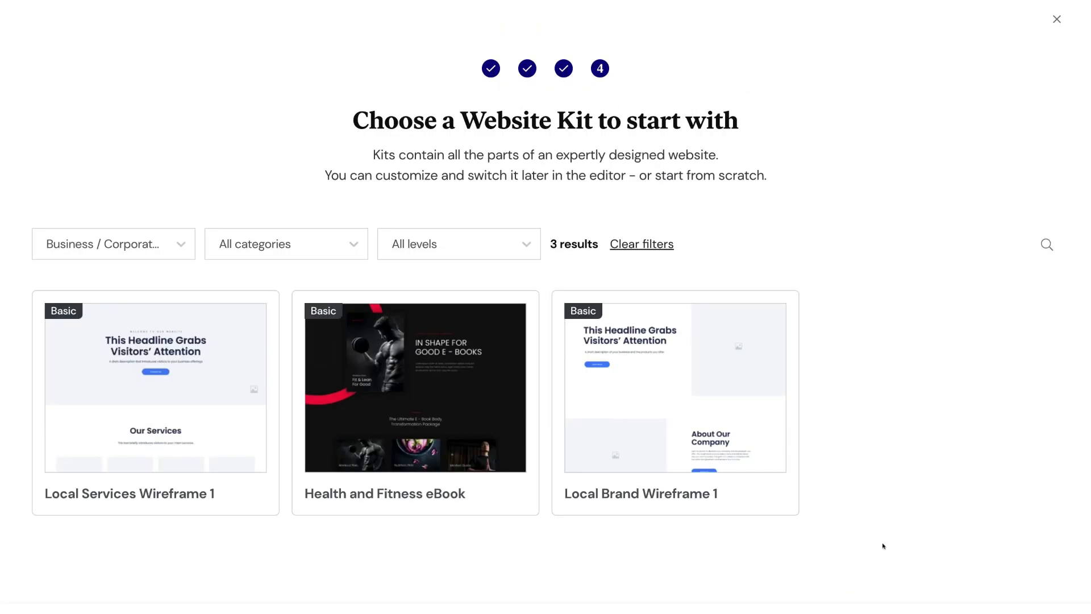
mouse_move(702, 458)
mouse_move(244, 390)
mouse_move(370, 410)
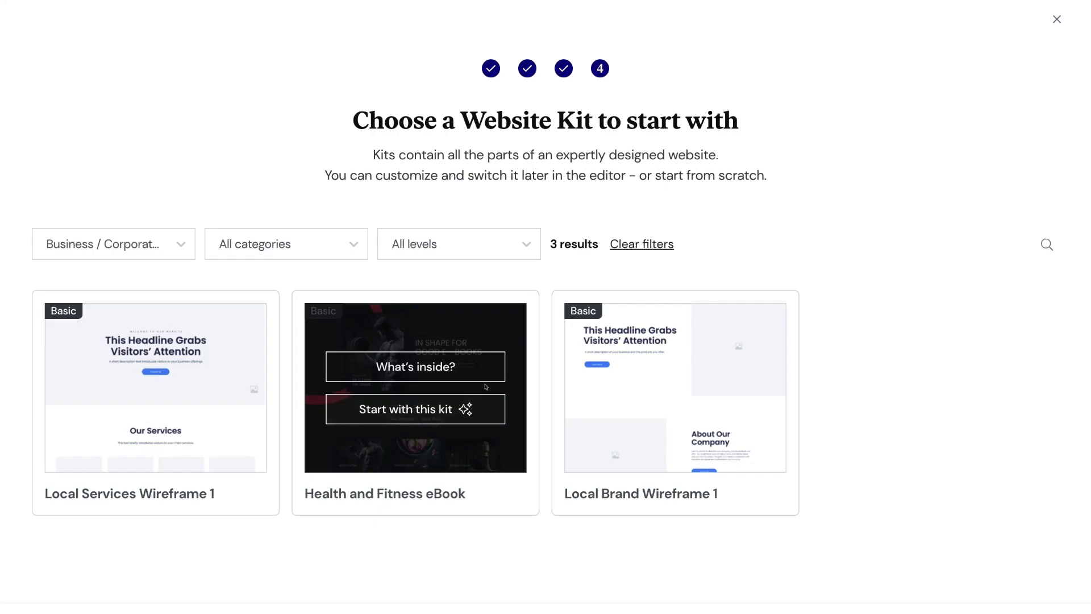
mouse_move(636, 401)
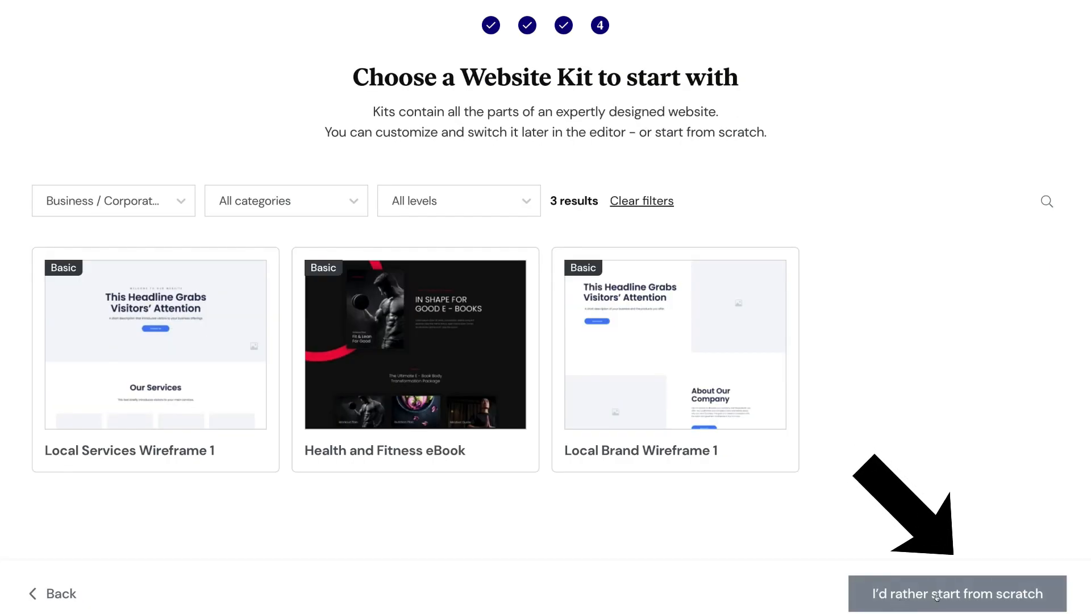
click(964, 594)
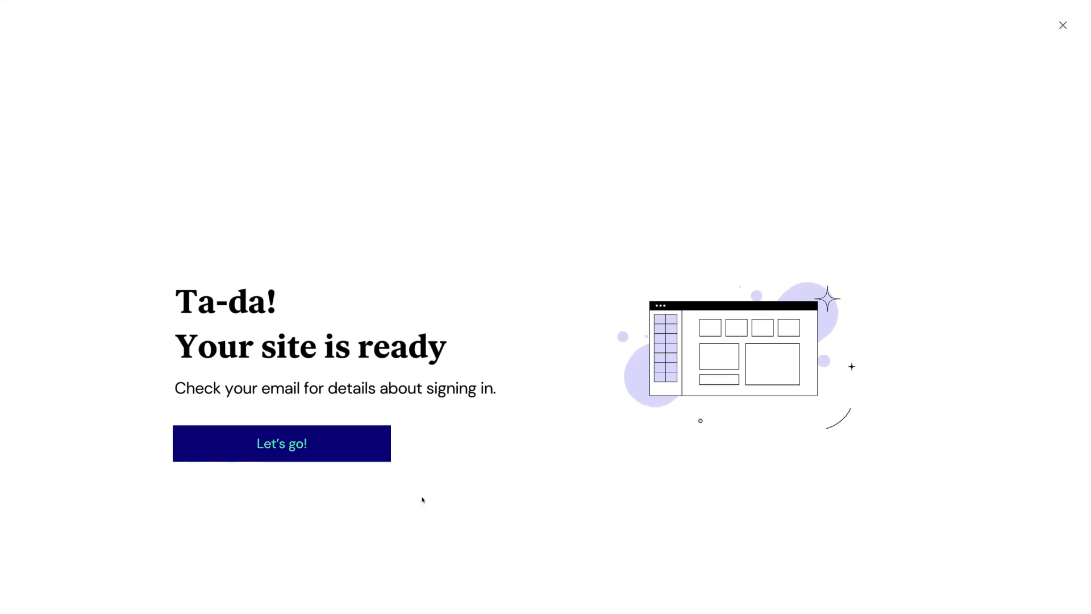
- Leave the 'Ta-da' ready screen for the Websites dashboard showing the Syndeo Media card
click(329, 450)
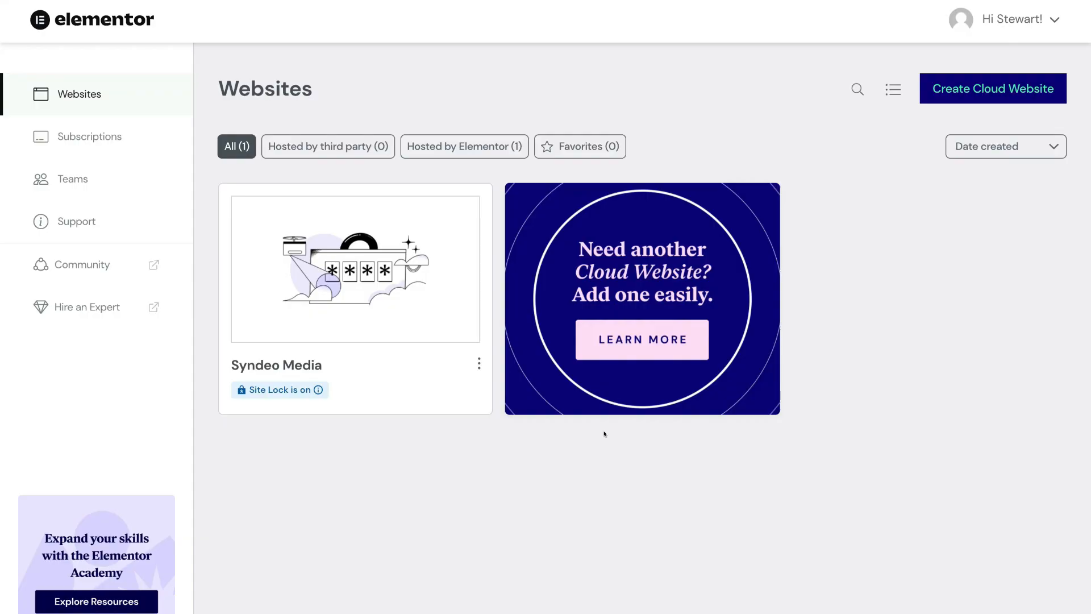
mouse_move(281, 409)
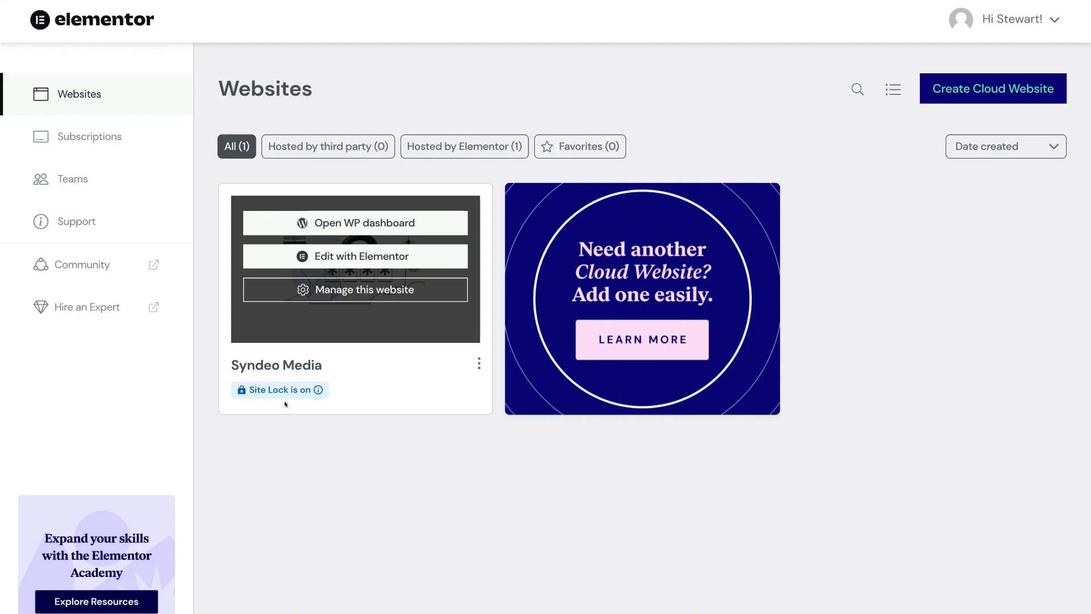
click(476, 362)
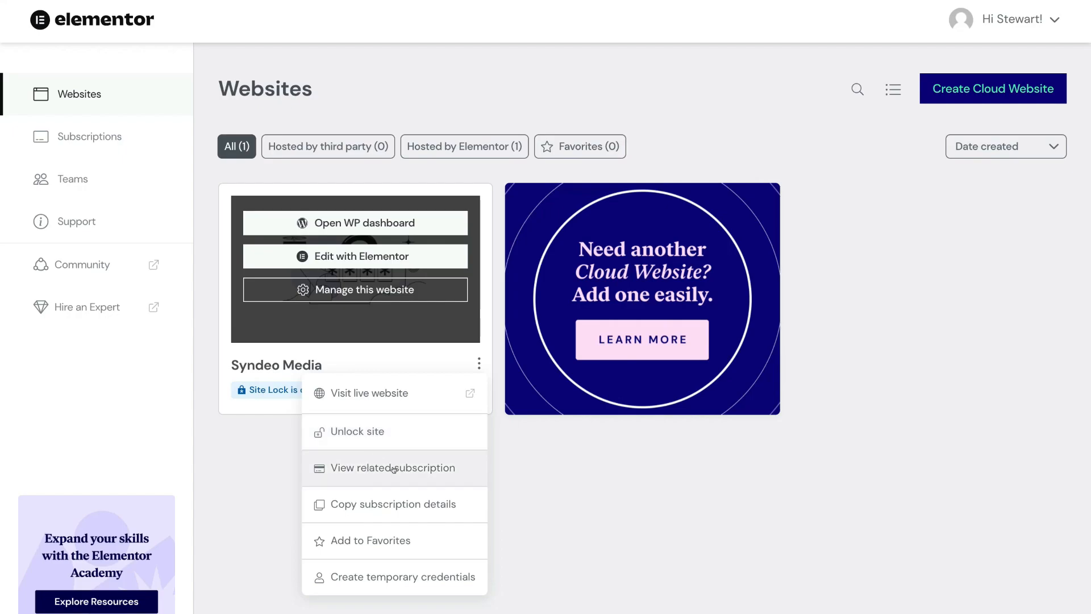
click(454, 469)
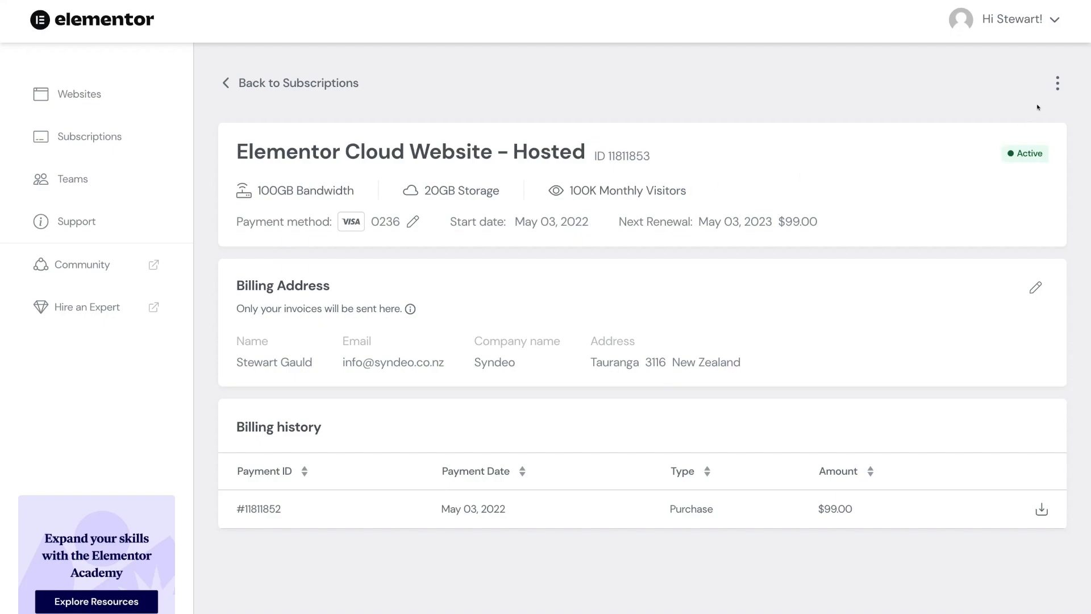
click(1056, 82)
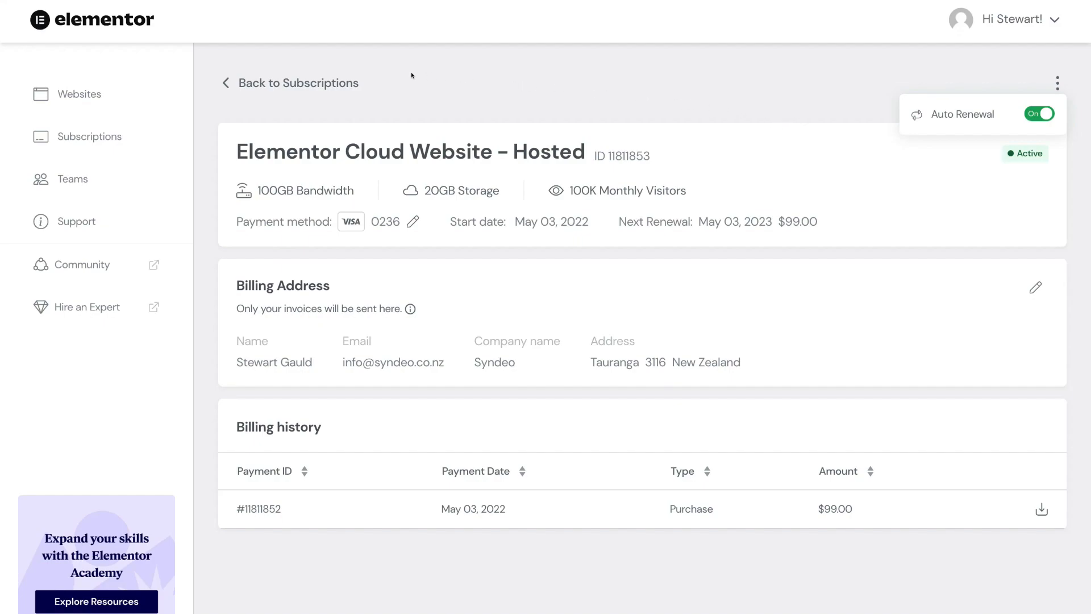
click(124, 87)
mouse_move(276, 206)
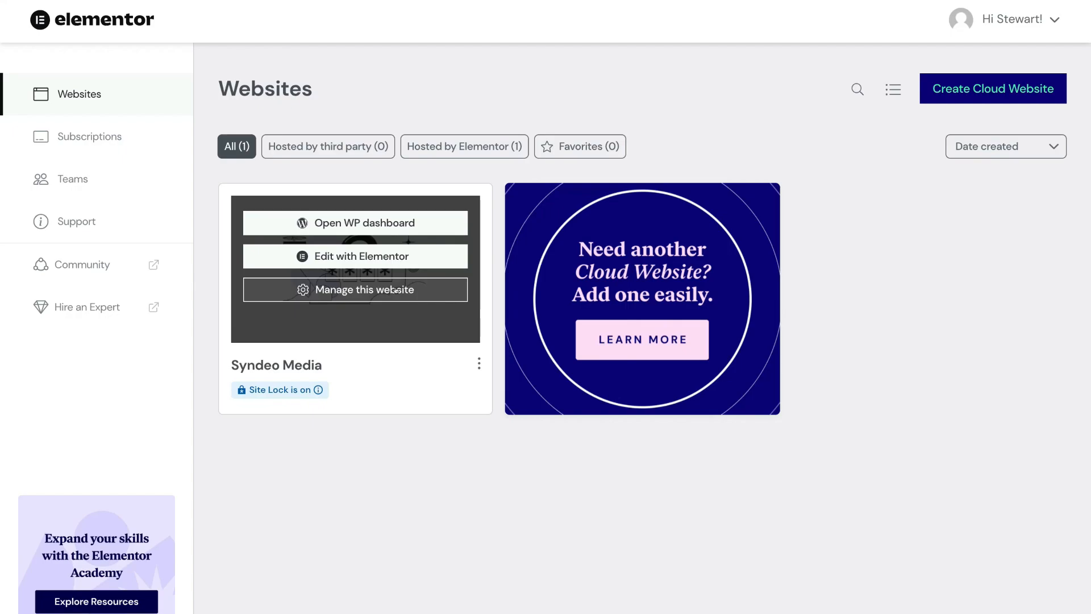
- Open Syndeo Media's management page and scroll down to its Manage Domains section
click(376, 291)
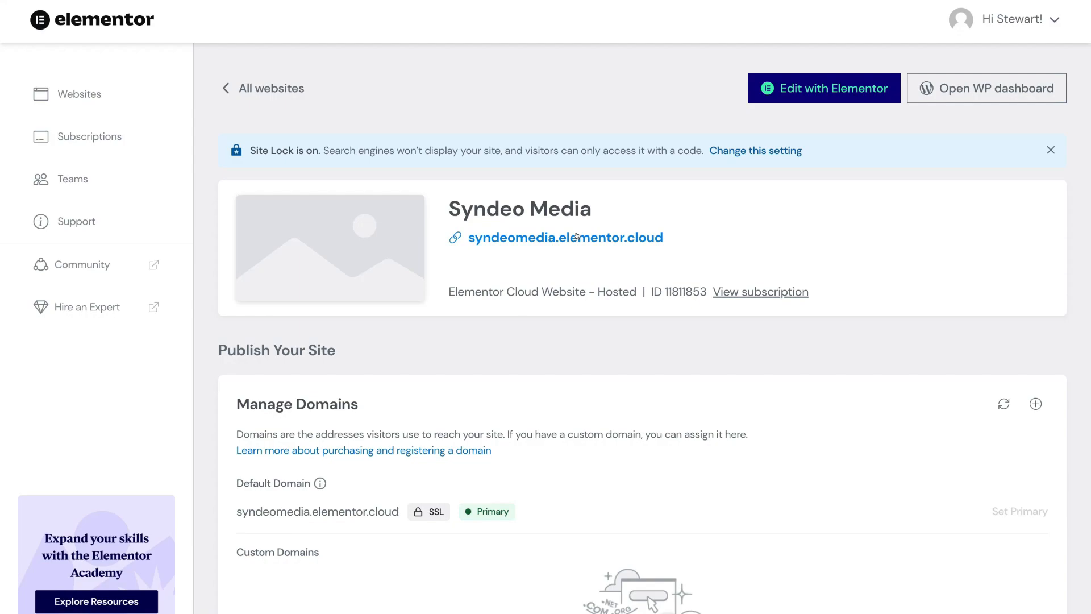
scroll(575, 234, down, 4)
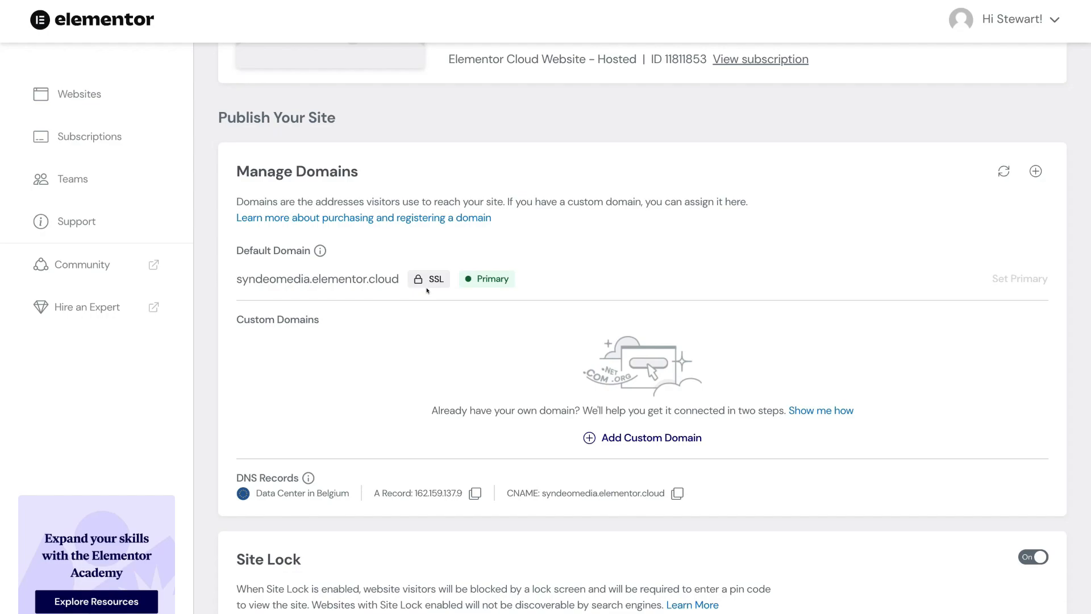
scroll(428, 290, down, 10)
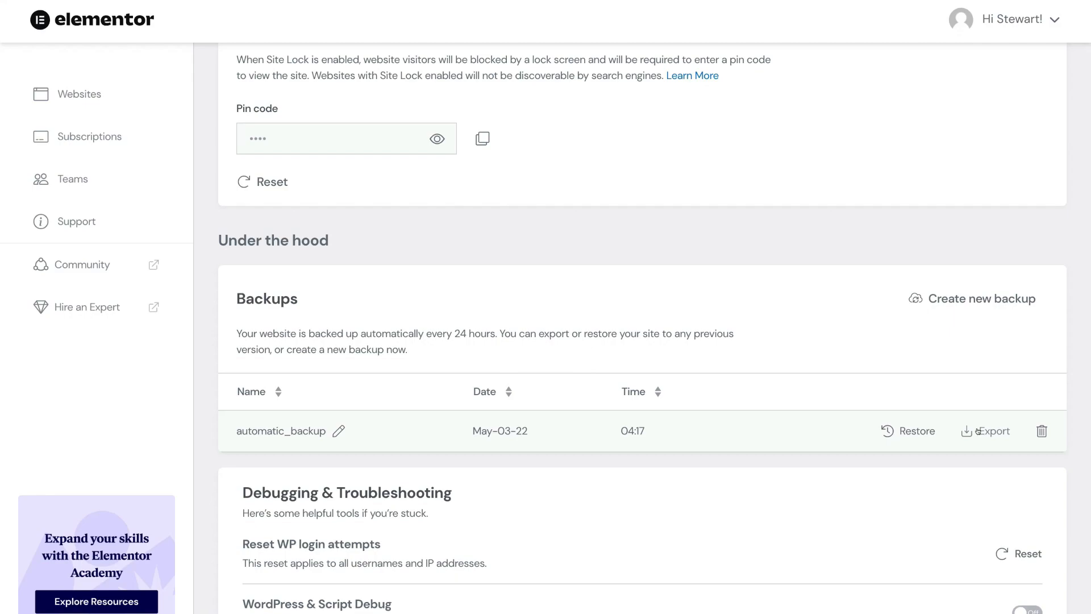
scroll(978, 432, up, 1)
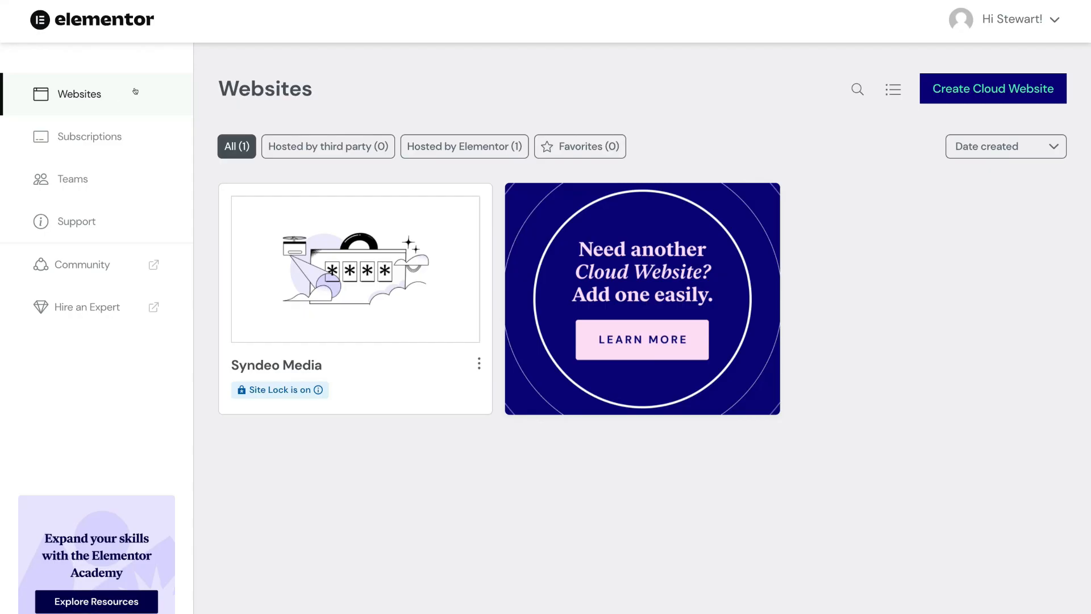
- Launch the WordPress dashboard from the Syndeo Media website card
mouse_move(288, 231)
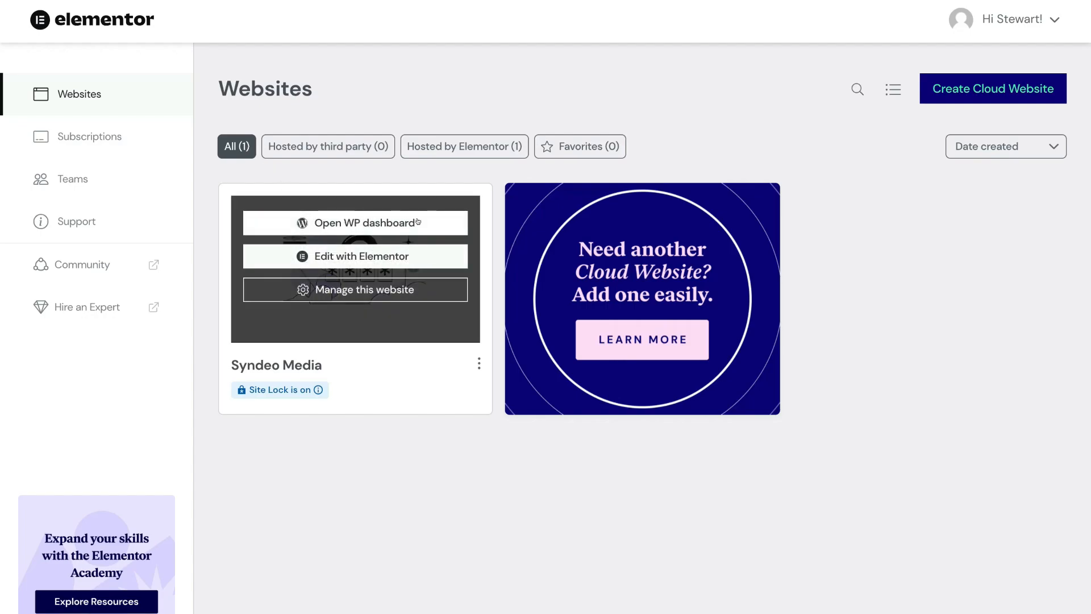
click(418, 221)
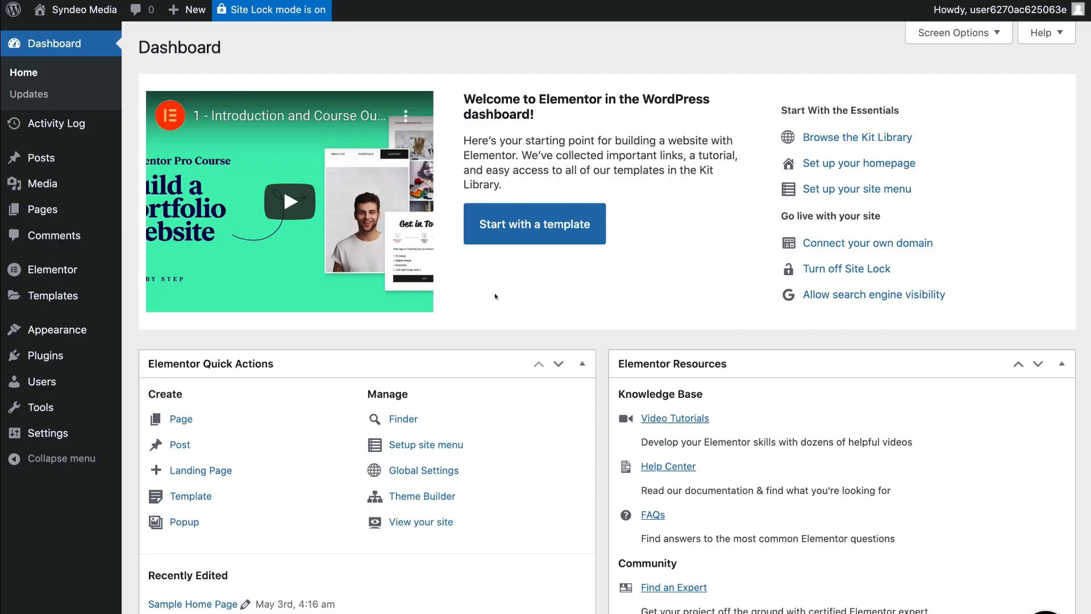
scroll(706, 245, down, 2)
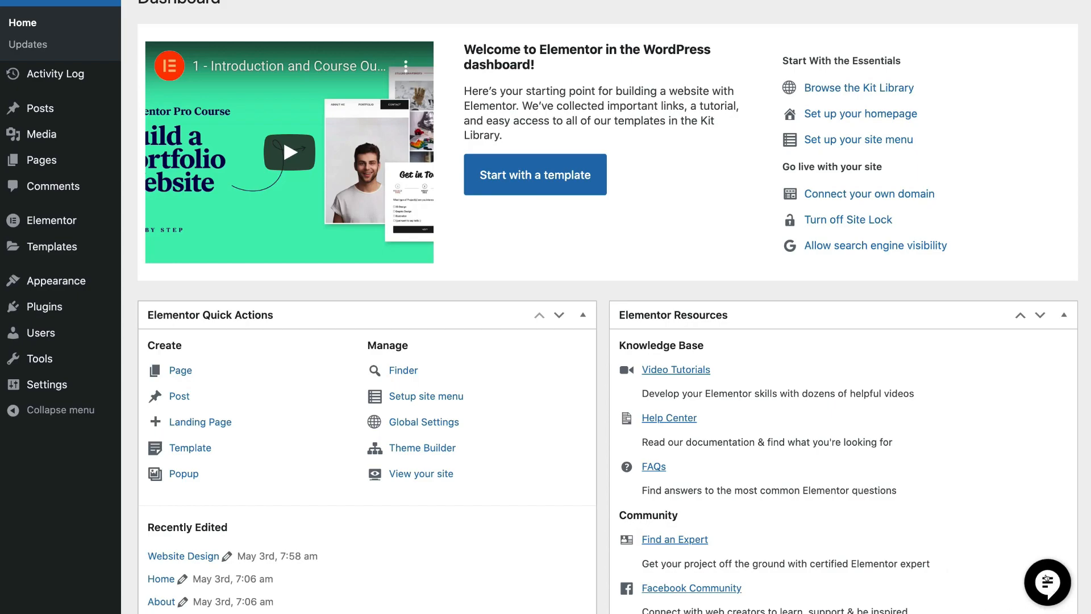
click(1049, 580)
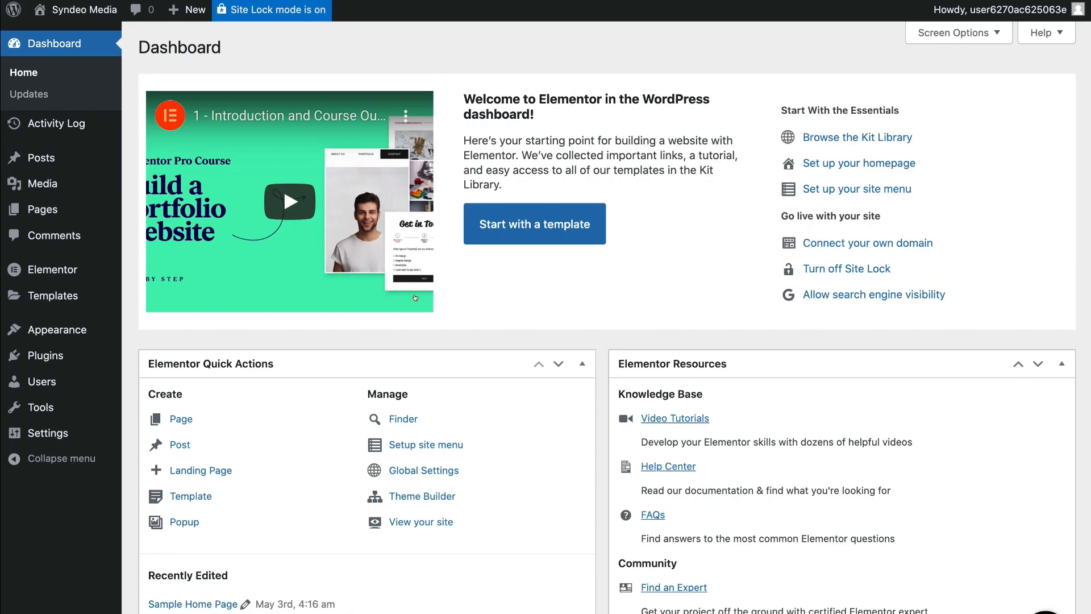
- Go to Plugins, then Add New to list featured plugins like Classic Editor and Akismet
click(69, 355)
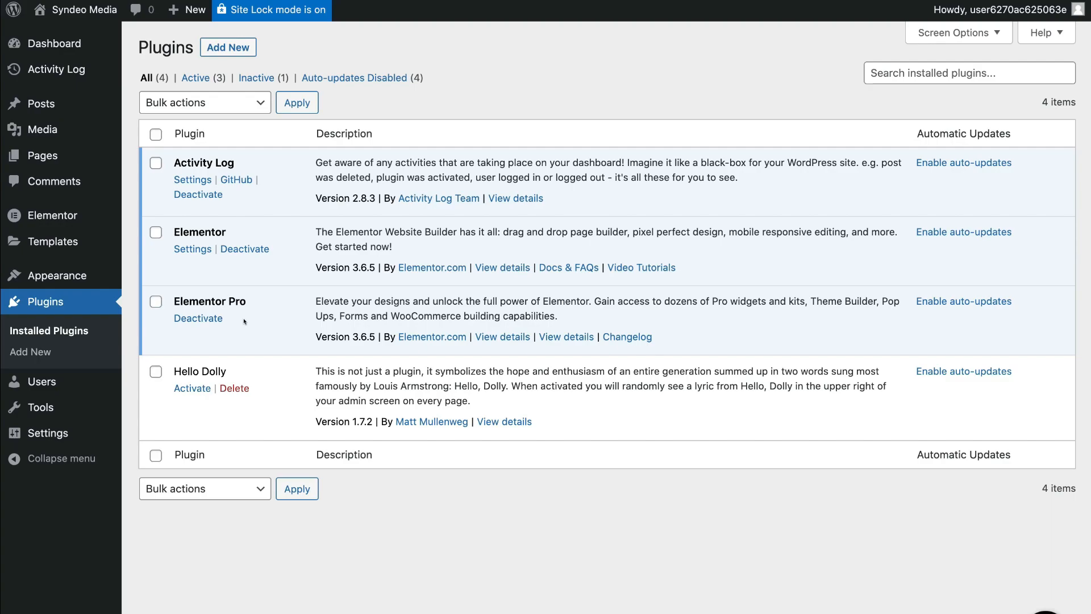
click(231, 46)
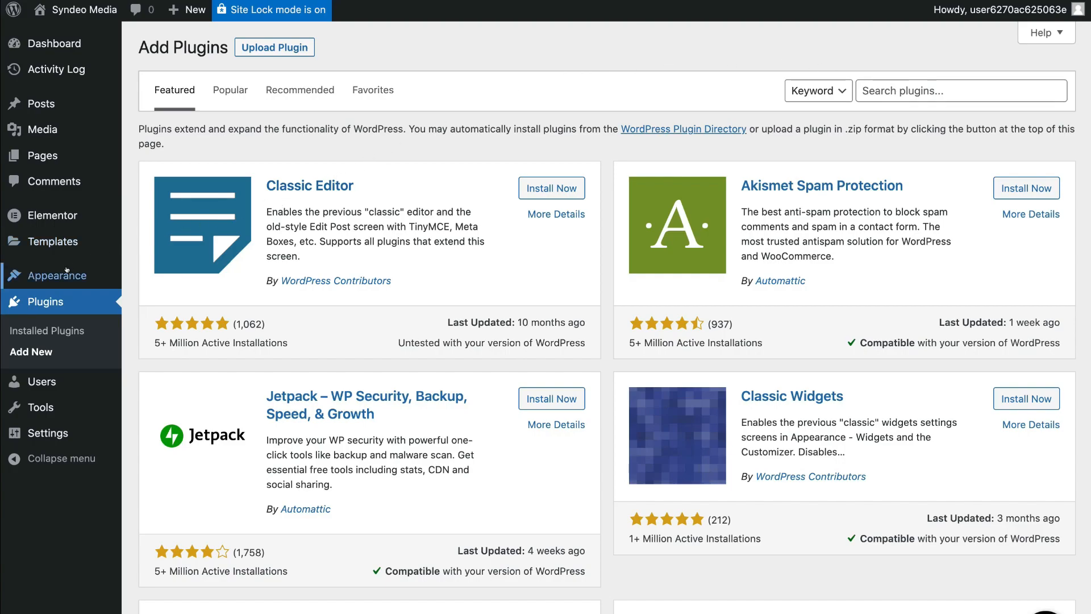
mouse_move(91, 271)
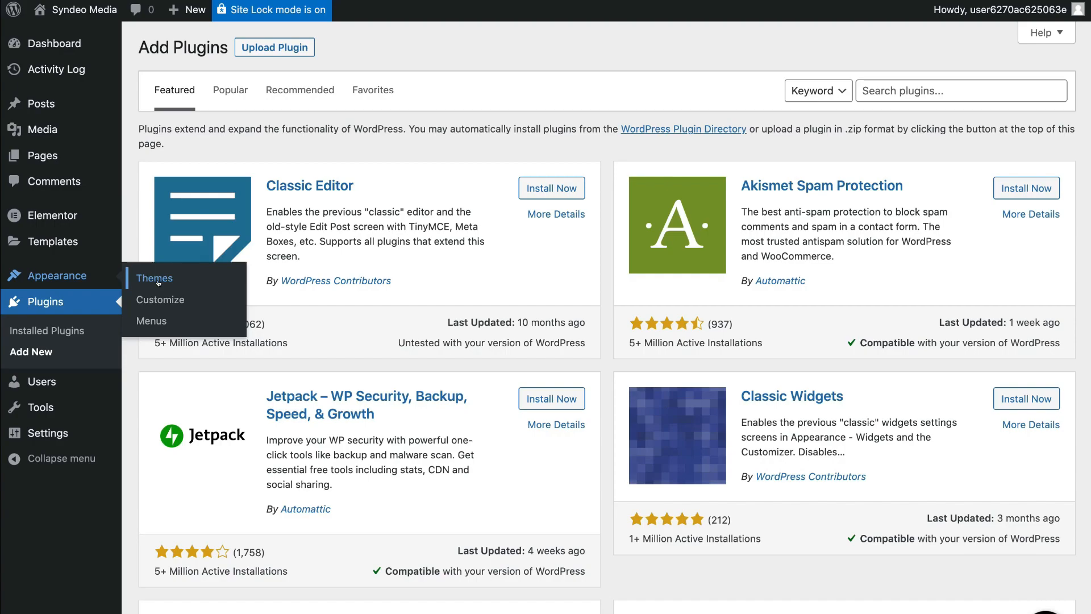
- Open Appearance > Themes to see the four installed themes with Hello Elementor active
click(182, 279)
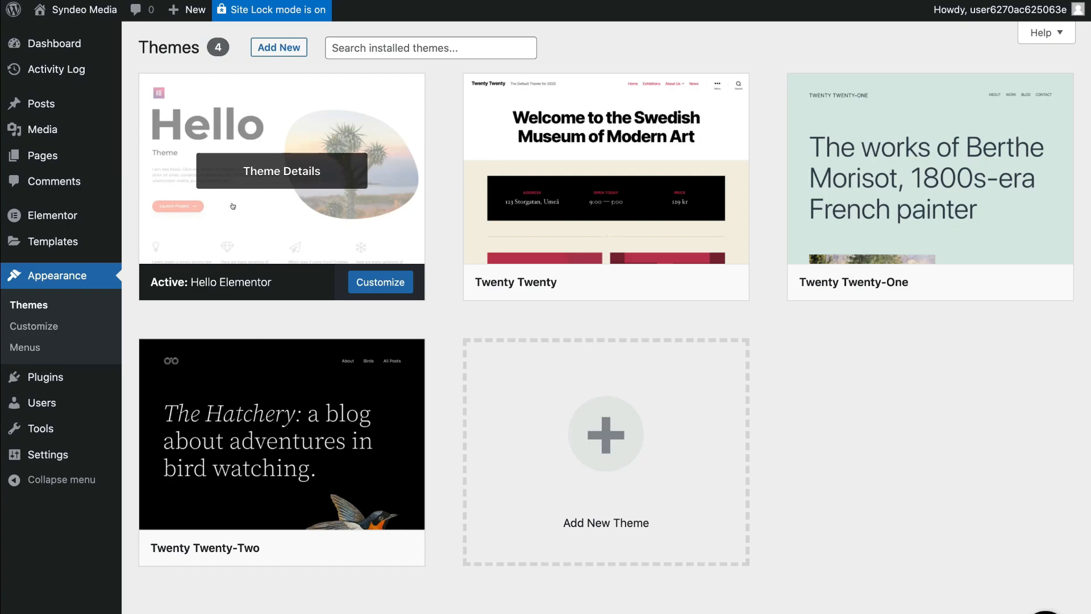
mouse_move(38, 237)
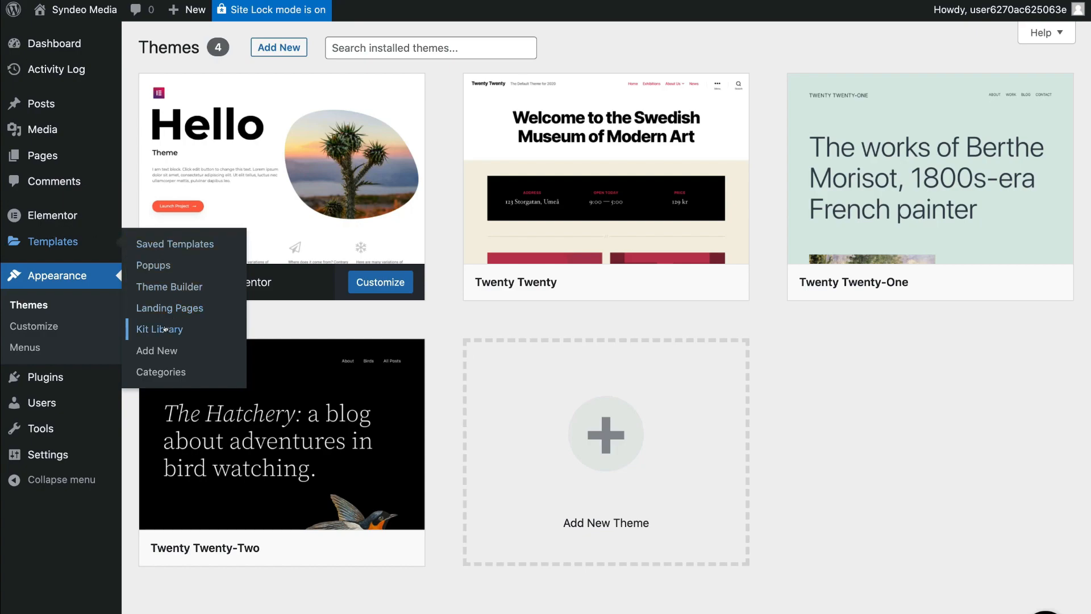
- Open the Templates Kit Library and scroll through the available kits
click(189, 329)
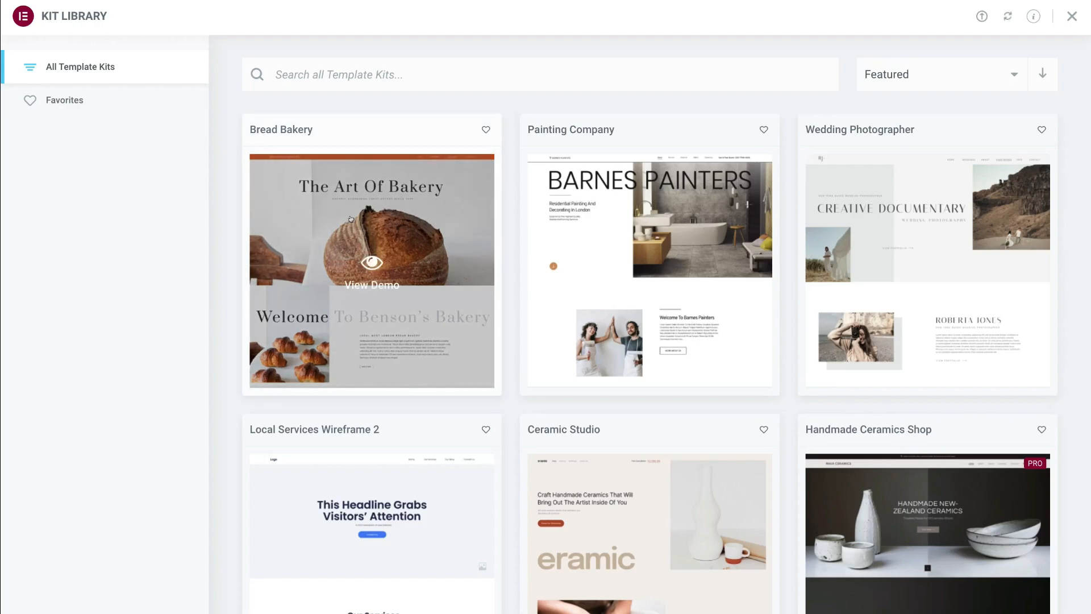
scroll(351, 219, down, 5)
scroll(350, 219, down, 10)
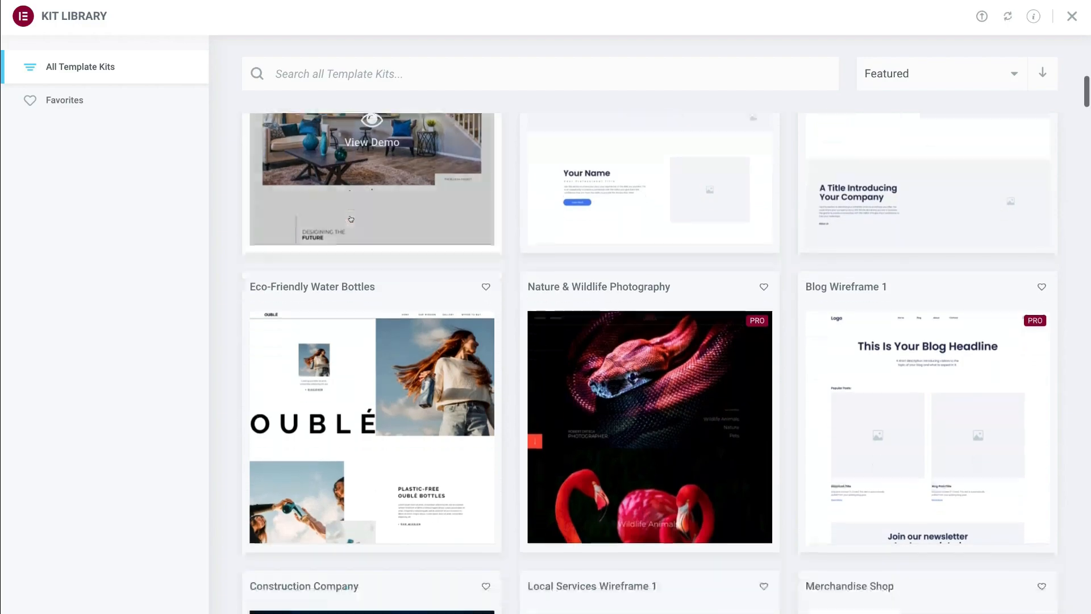
scroll(350, 219, down, 12)
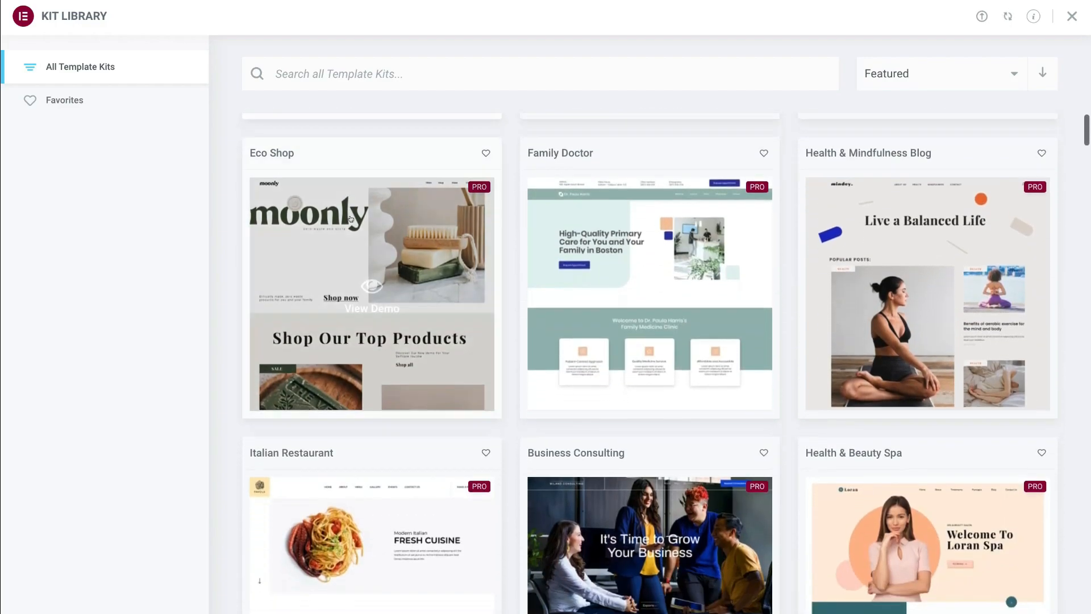
scroll(350, 218, down, 2)
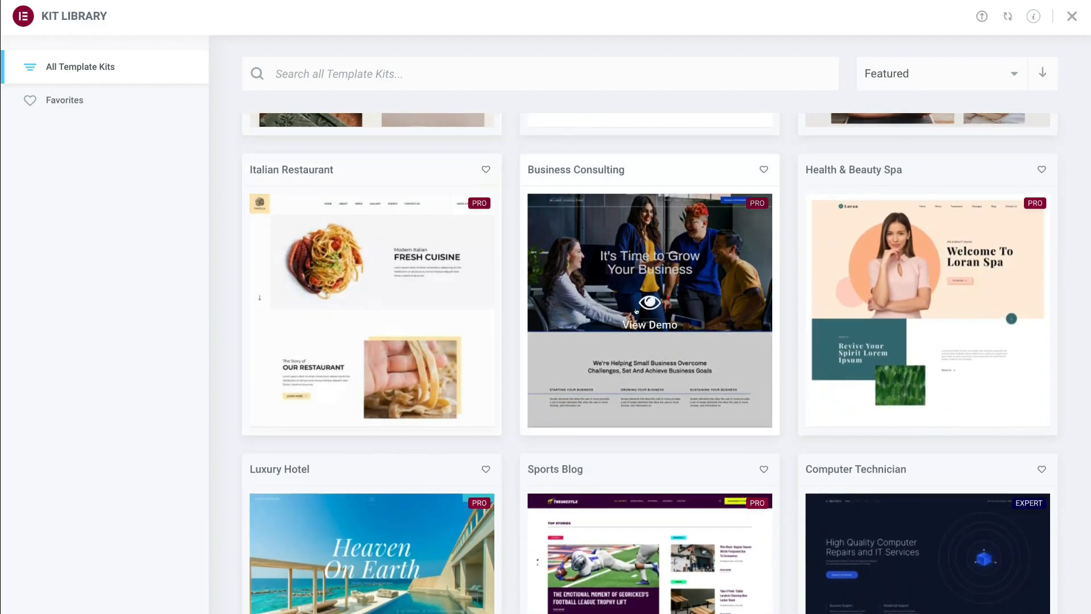
- Preview the Business Consulting kit demo, browsing its home, About and Services pages
click(654, 299)
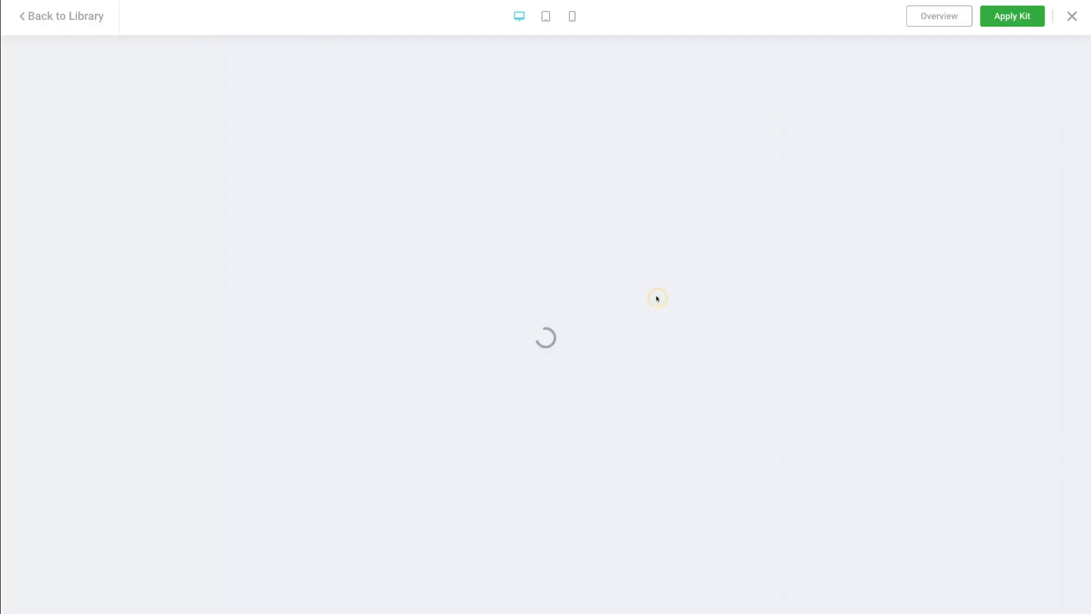
scroll(637, 266, down, 17)
scroll(637, 263, up, 3)
scroll(637, 263, up, 14)
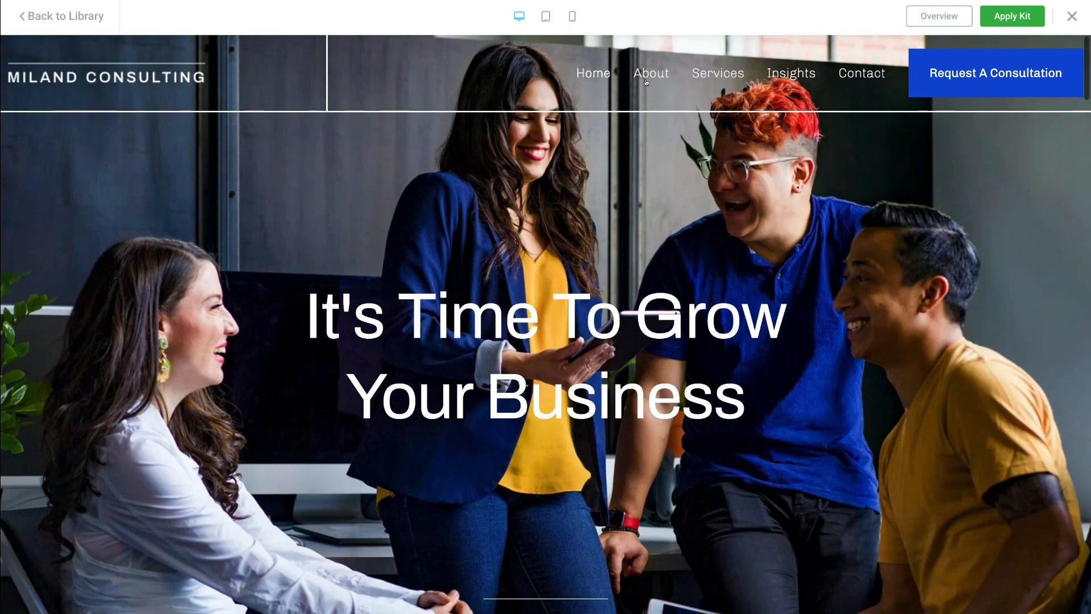
click(647, 76)
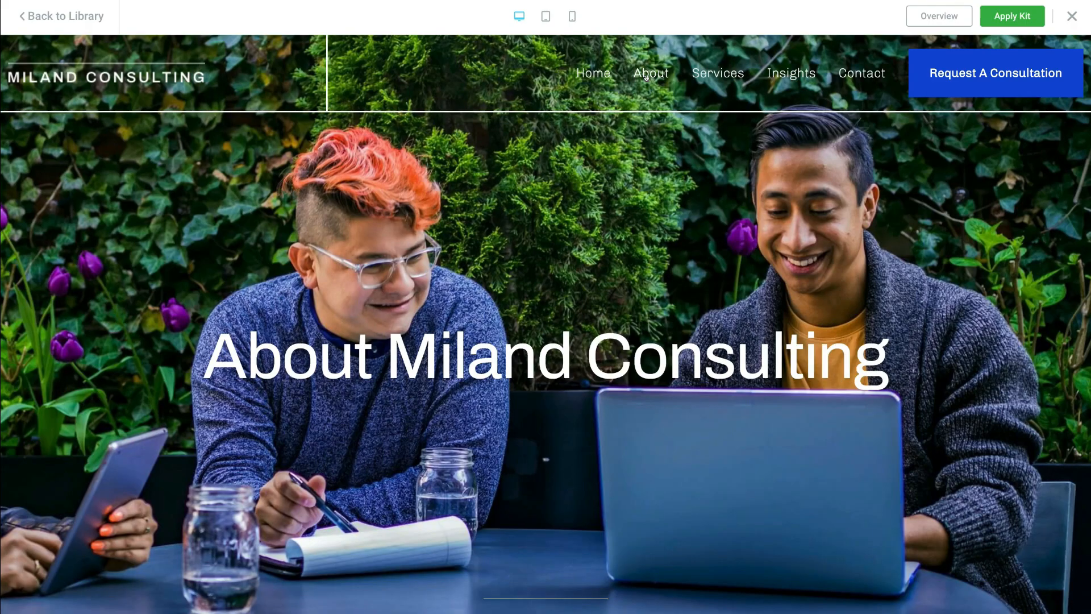
scroll(662, 165, down, 10)
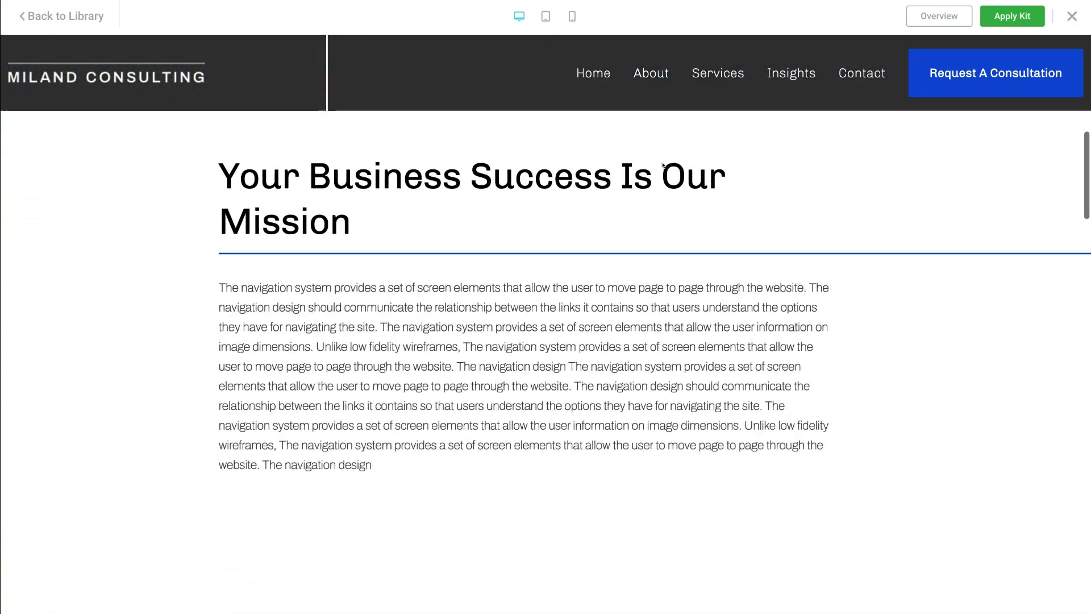
scroll(663, 165, up, 10)
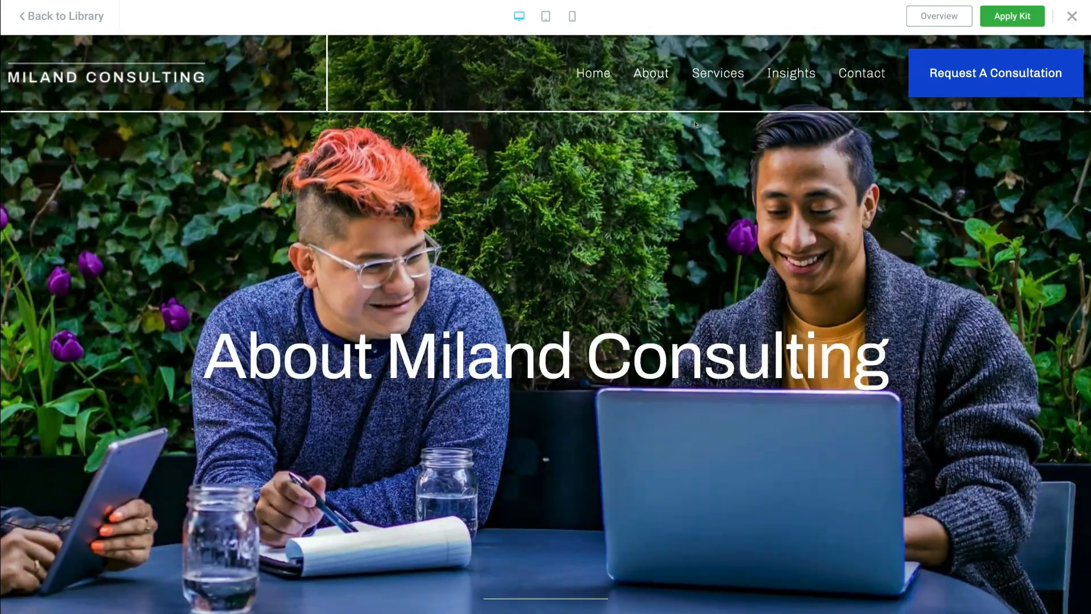
click(716, 74)
scroll(709, 146, down, 10)
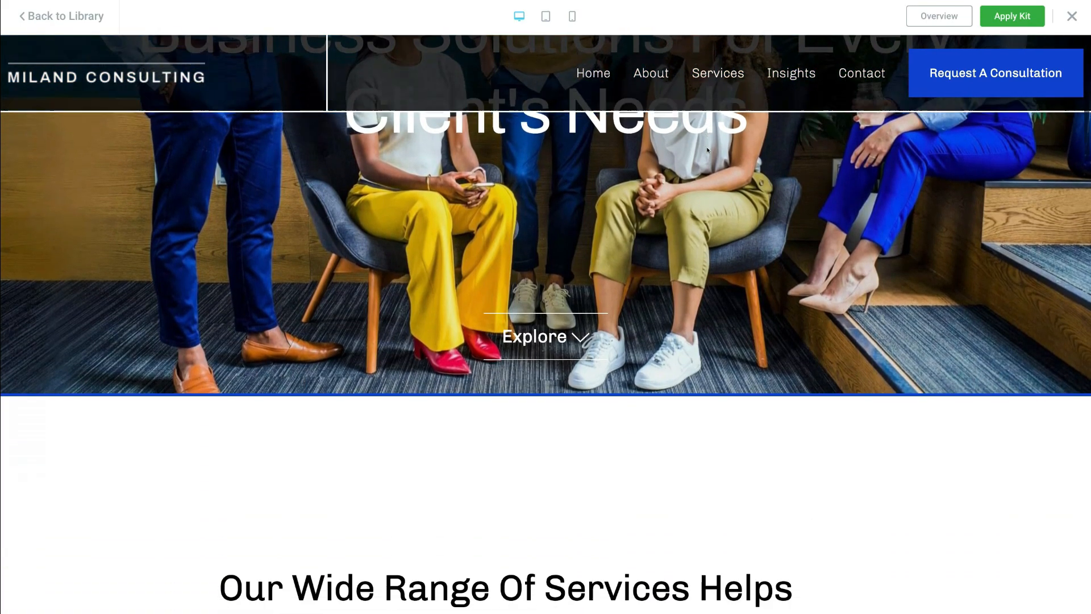
scroll(708, 148, up, 4)
scroll(708, 149, up, 5)
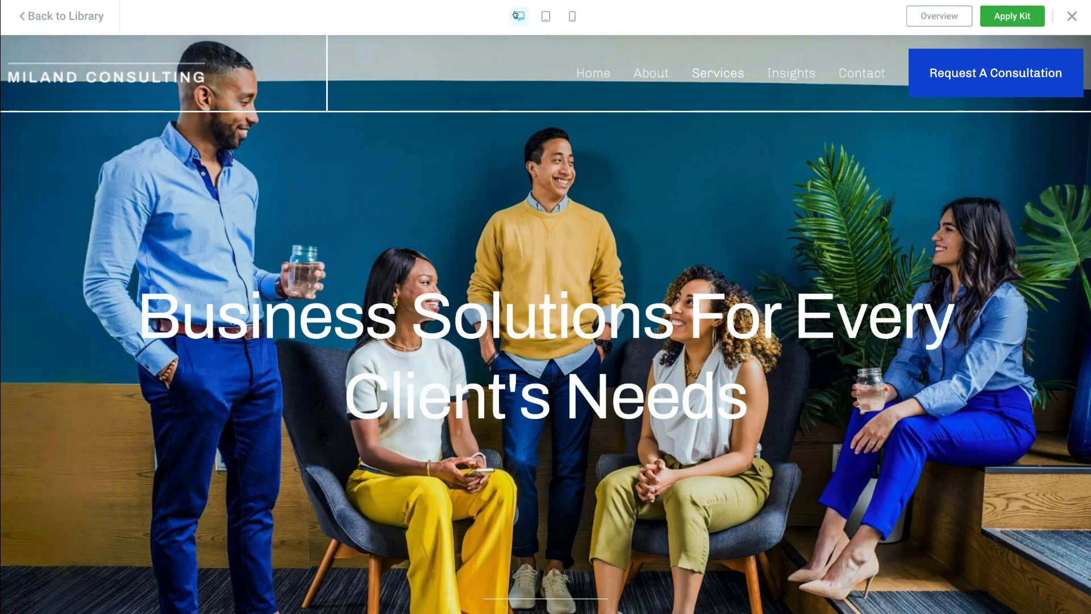
- Check the demo at tablet and mobile widths, then go back to the Kit Library
click(541, 16)
click(567, 15)
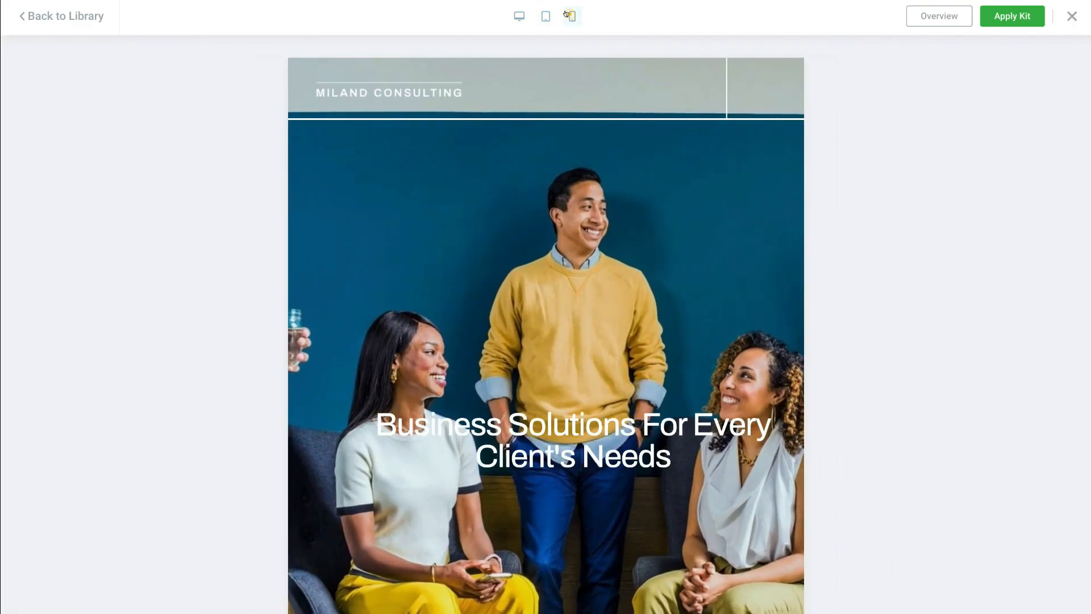
scroll(573, 159, down, 15)
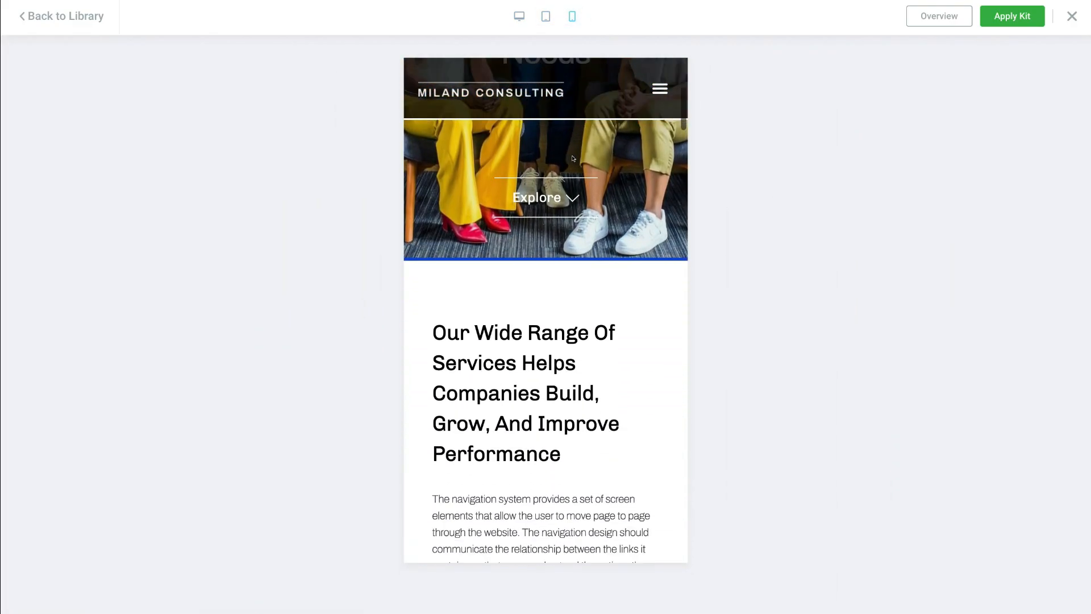
scroll(573, 152, up, 8)
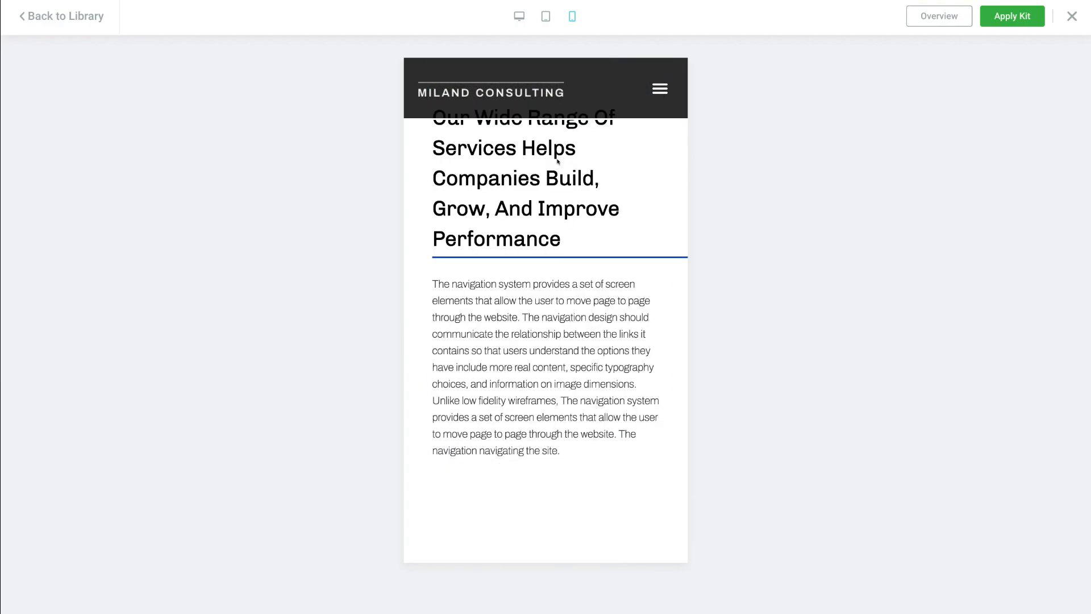
click(66, 16)
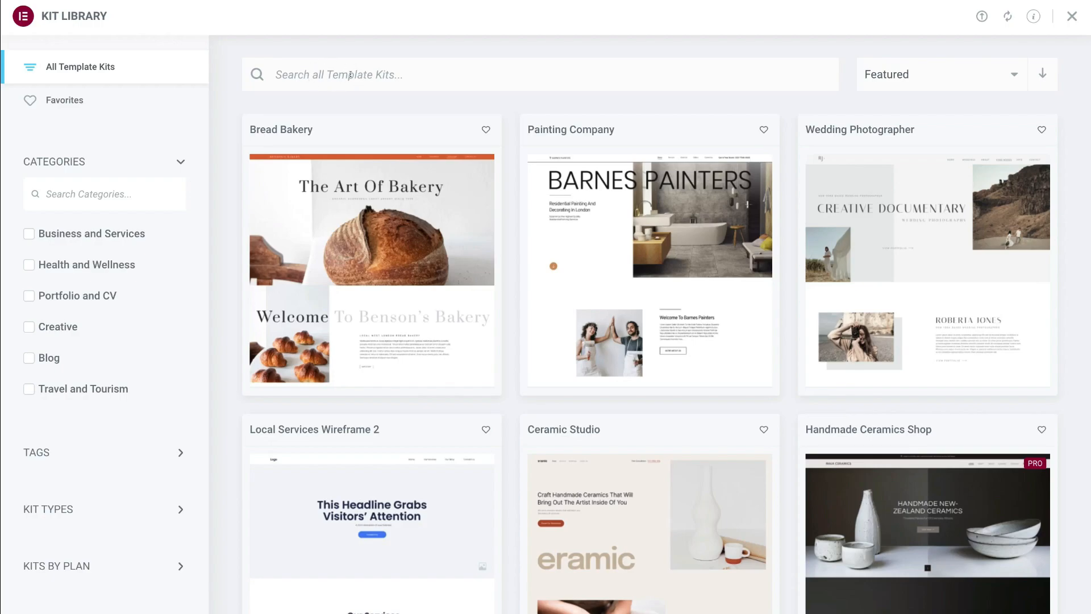
- Filter kits to Business and Services and preview the Digital Marketing Agency kit's Beyond demo
click(908, 74)
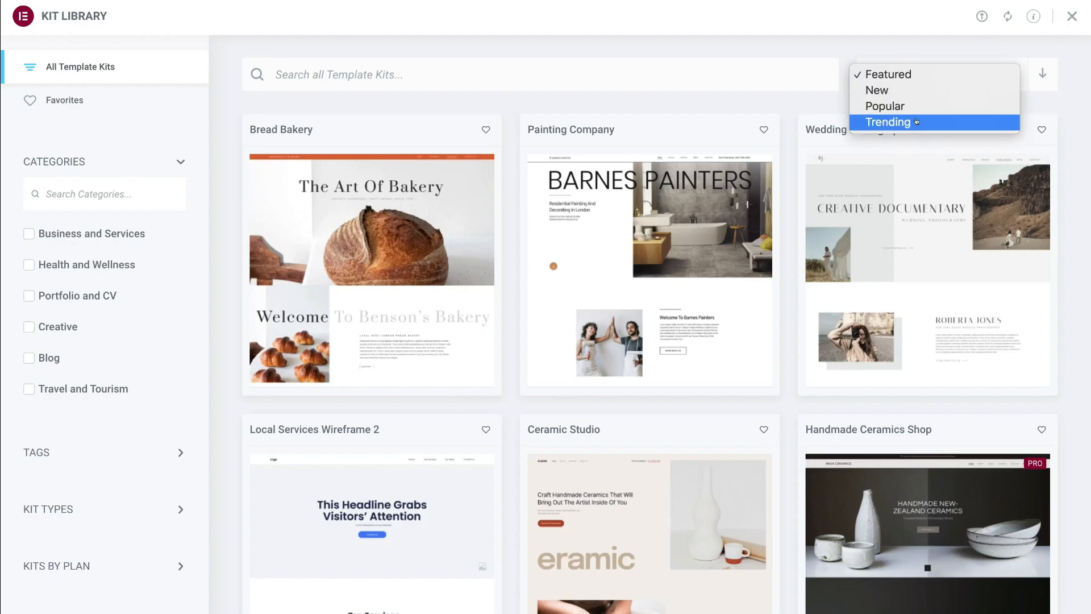
click(787, 101)
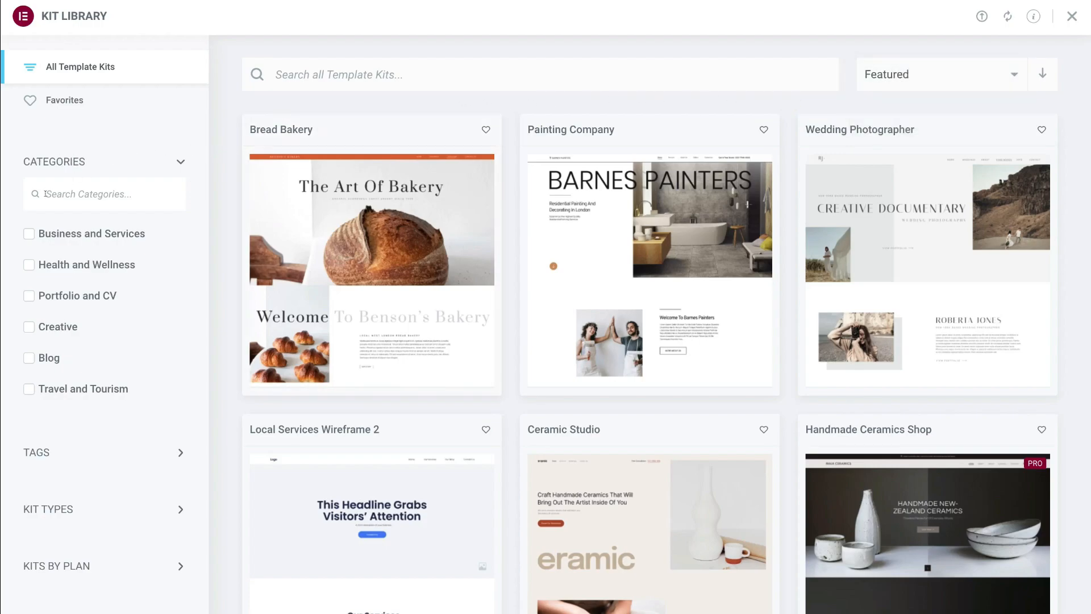
click(28, 234)
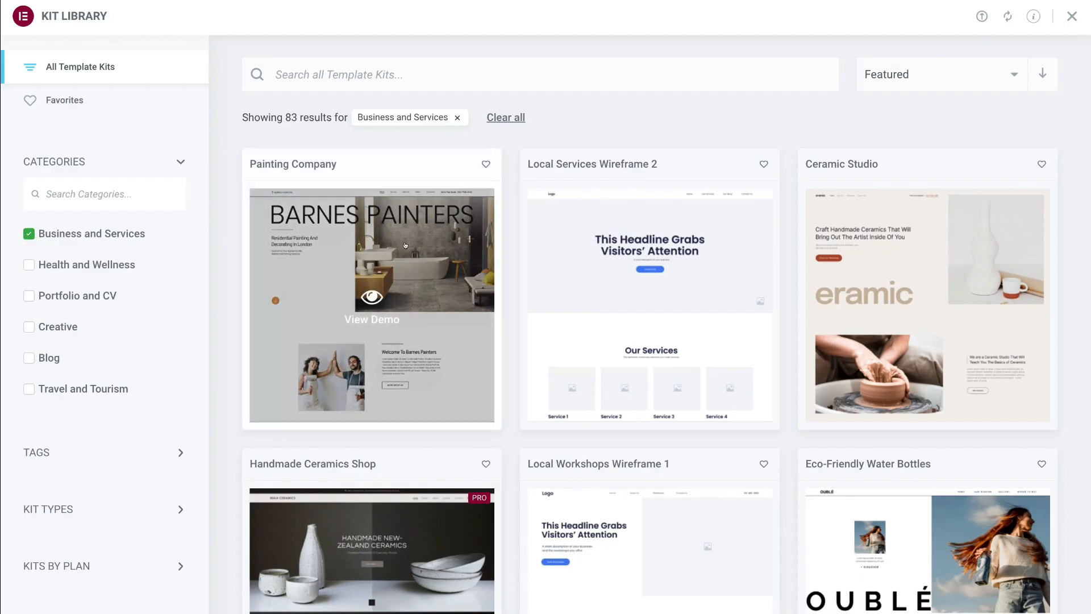
scroll(372, 317, down, 15)
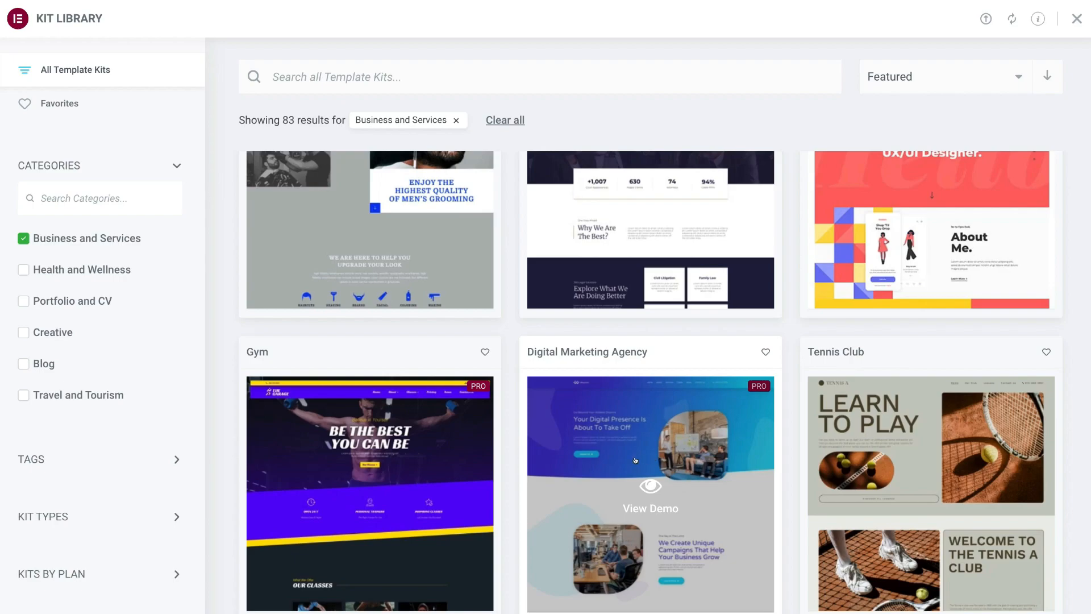
click(685, 496)
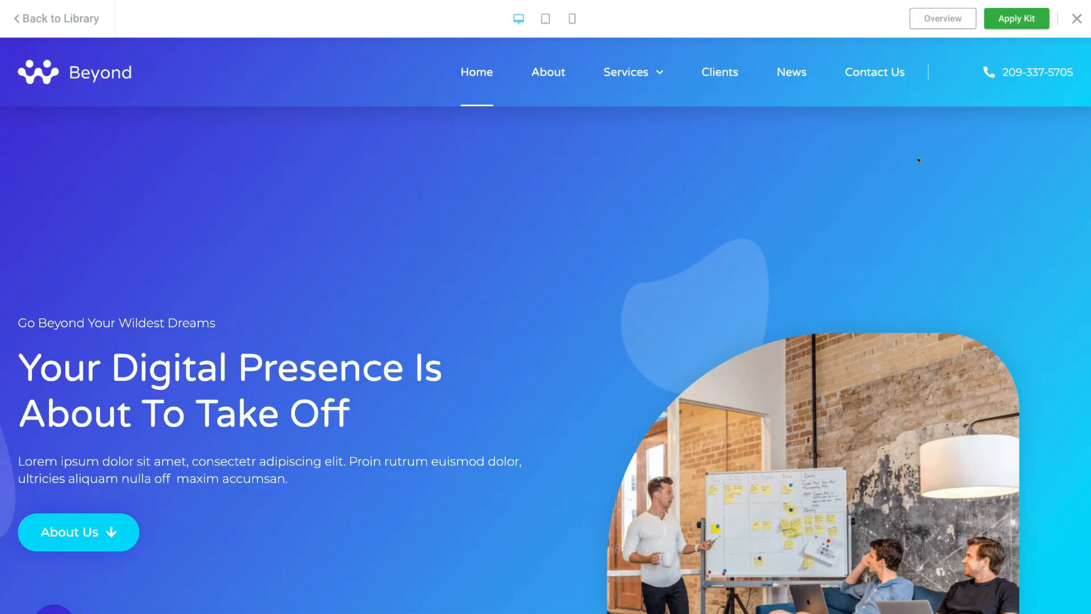
- Apply the entire Digital Marketing Agency kit with all items kept checked, then dismiss the success summary
click(1017, 19)
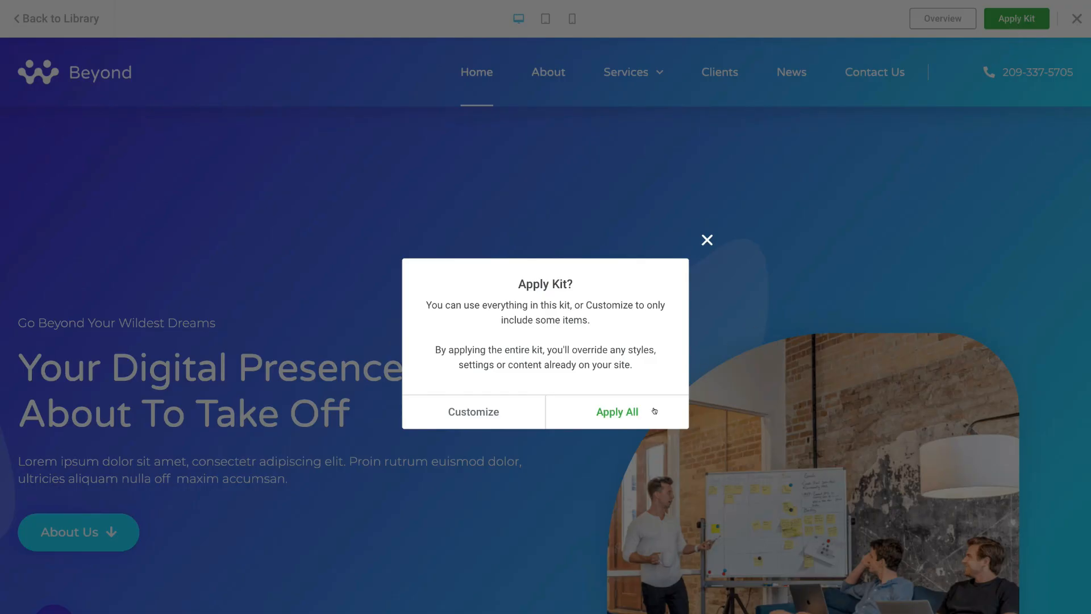
click(655, 411)
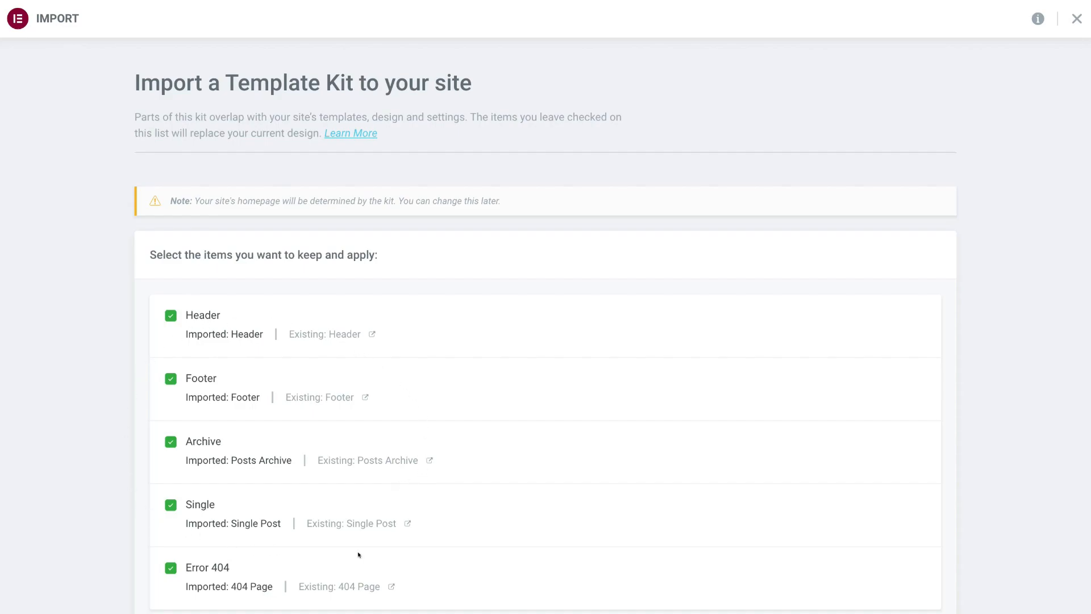
scroll(556, 408, down, 1)
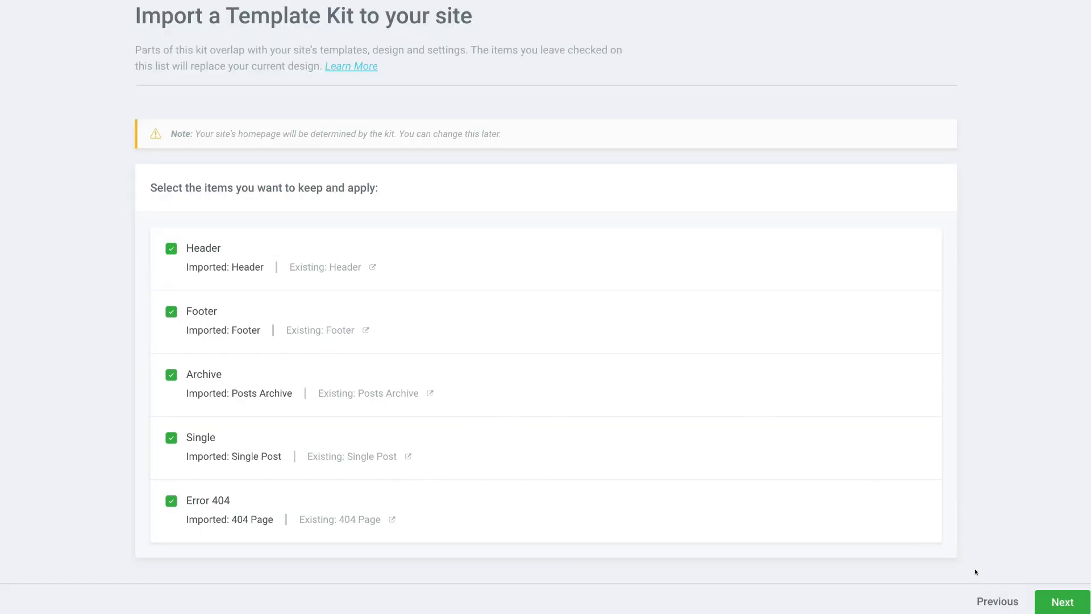
click(1055, 599)
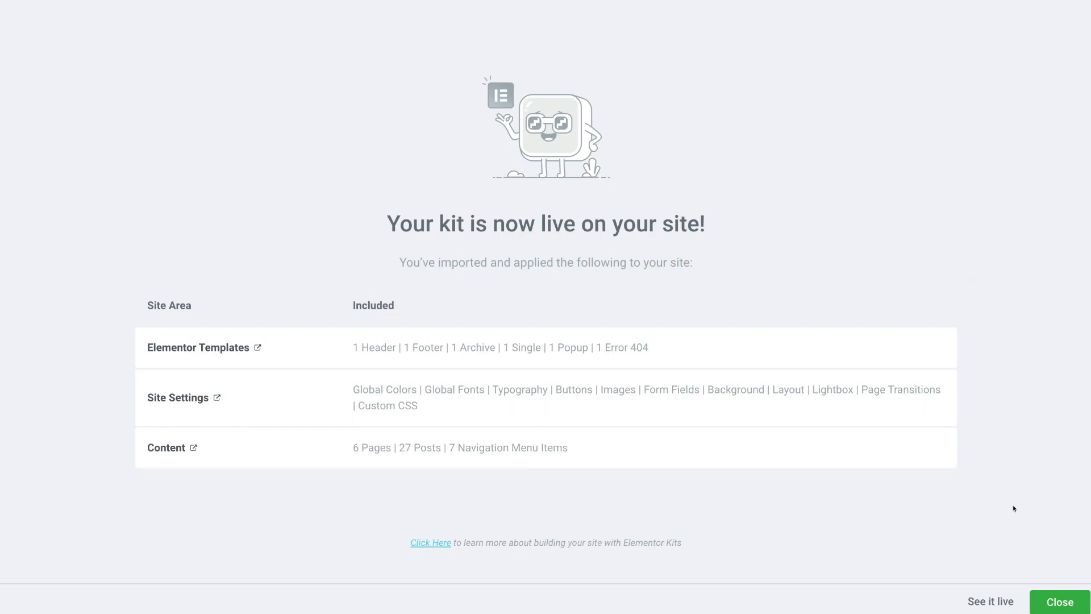
click(1058, 604)
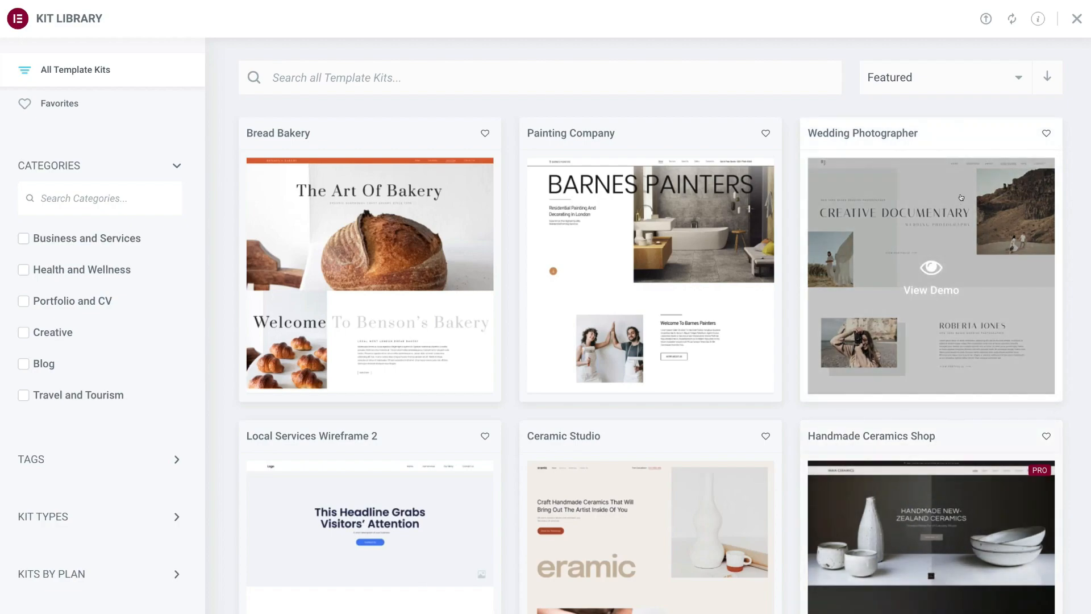
- Close the kit library and scroll through the live Syndeo Media homepage
click(1075, 18)
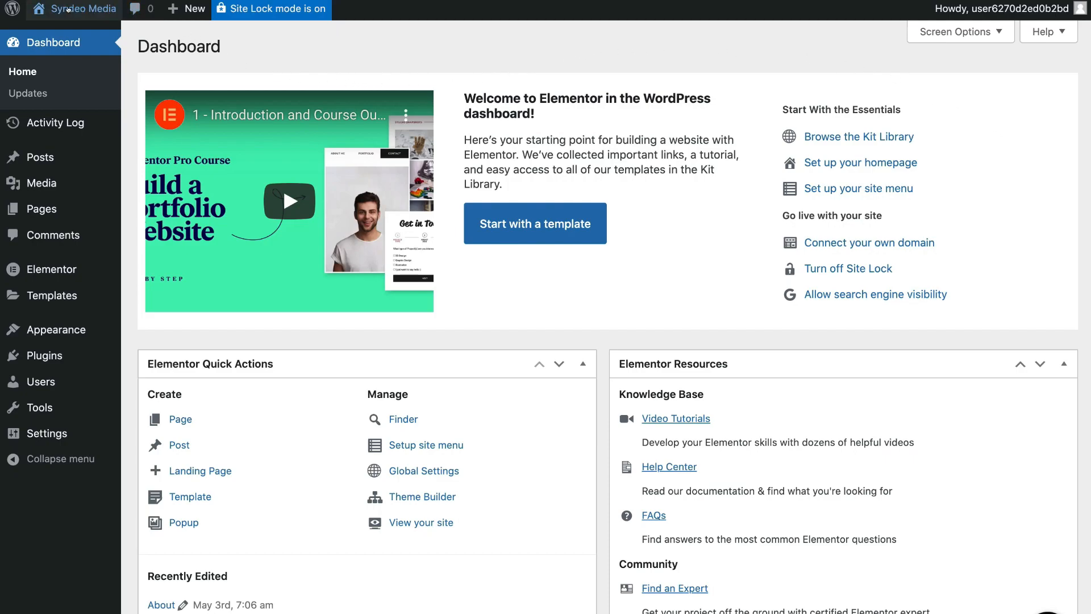
mouse_move(69, 9)
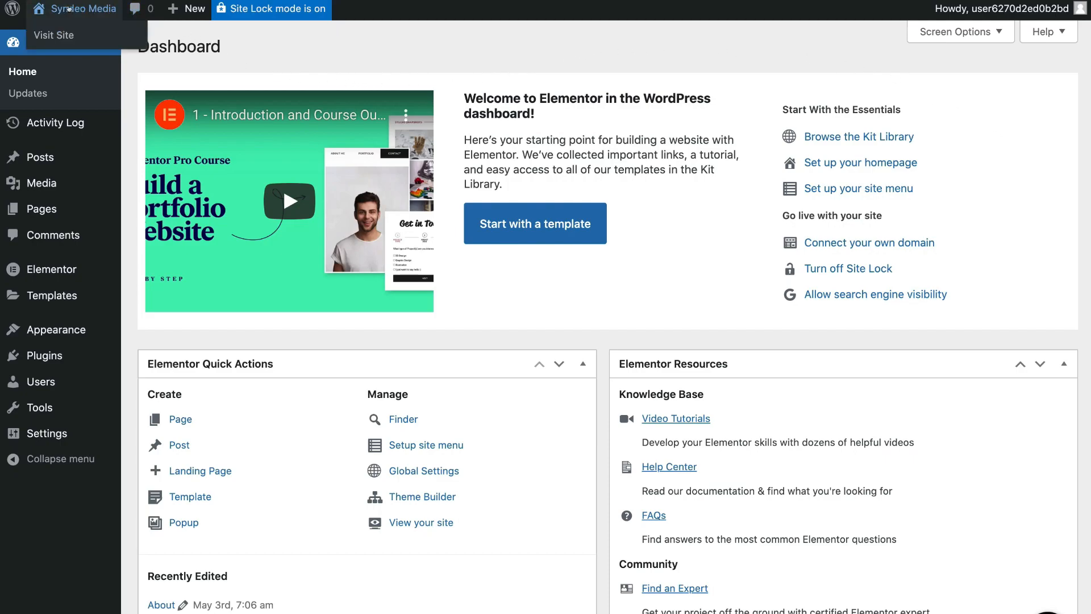
click(98, 35)
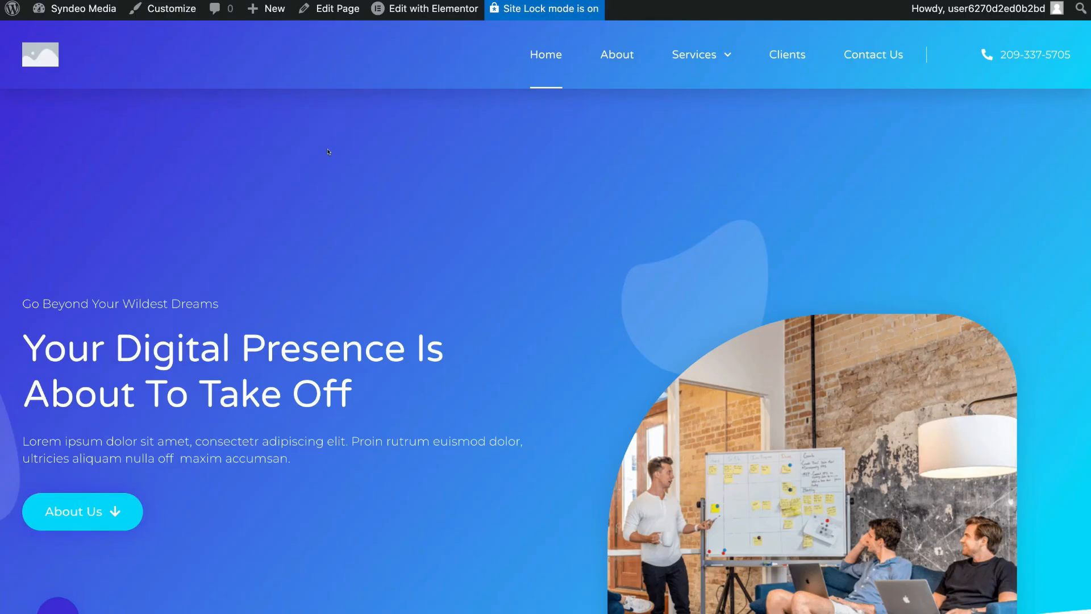
scroll(328, 152, down, 10)
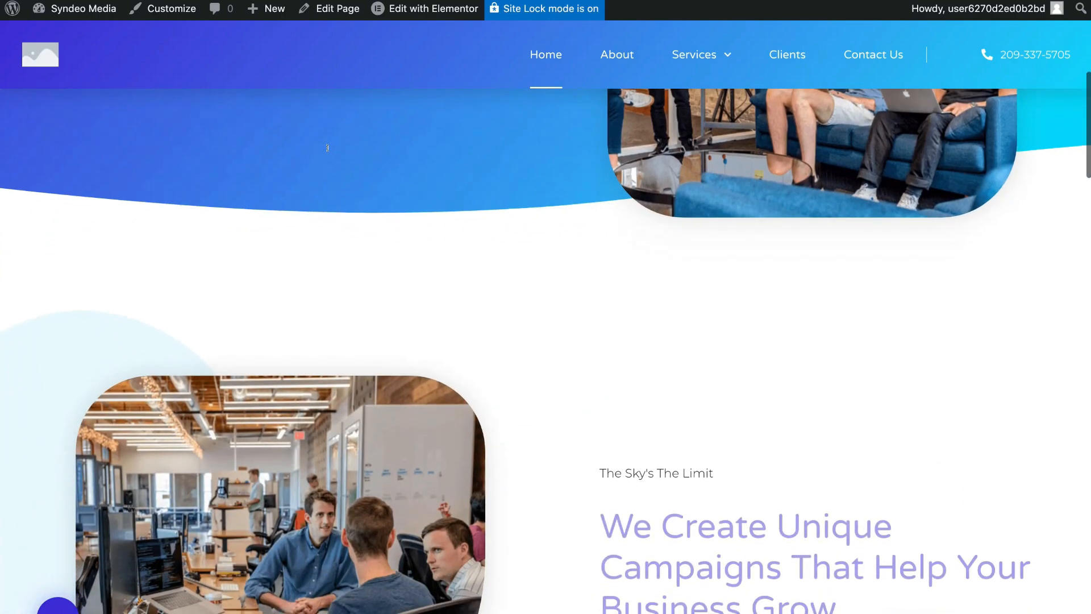
scroll(328, 149, down, 10)
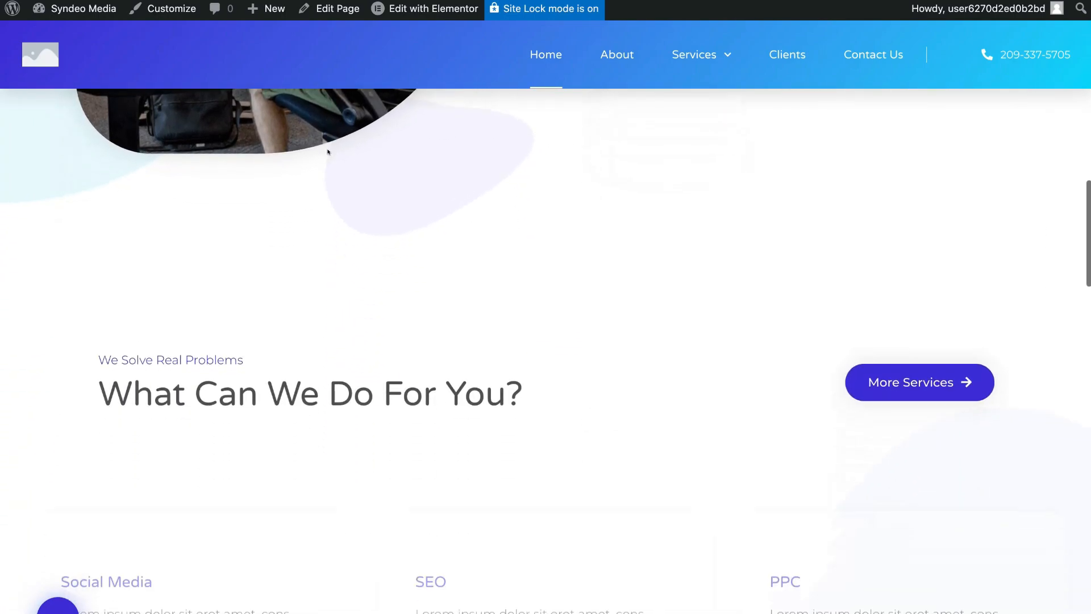
scroll(328, 152, down, 10)
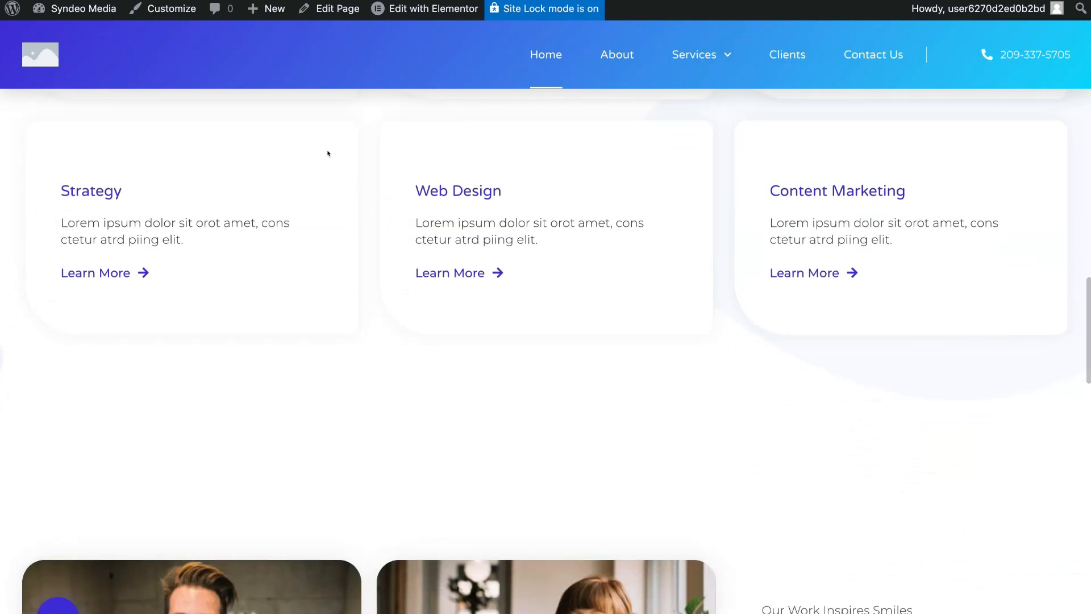
- Browse the About page, then return to the WordPress admin dashboard
click(611, 59)
scroll(668, 153, down, 10)
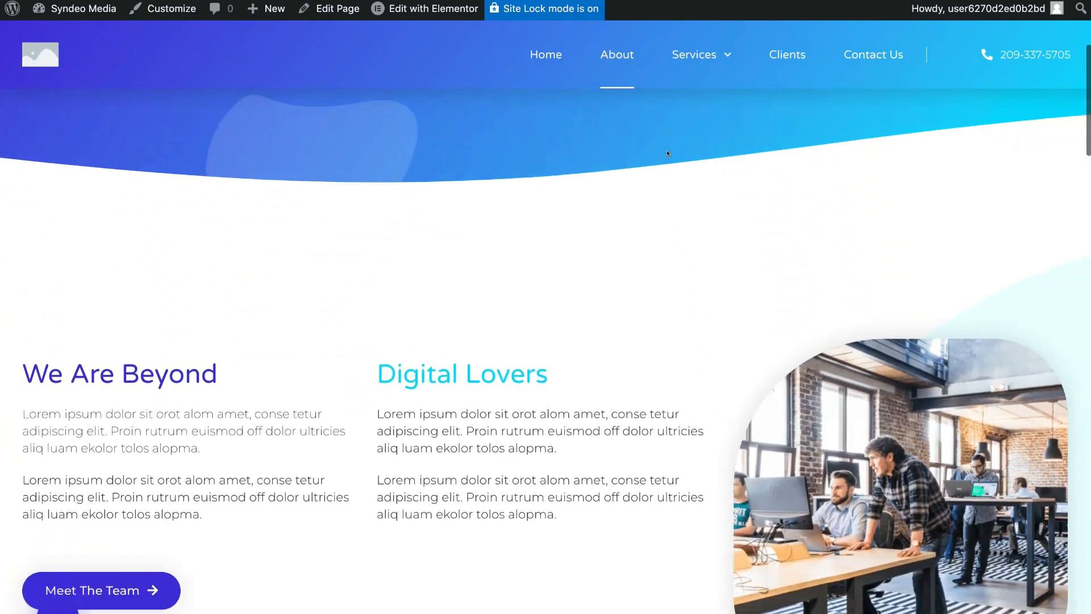
scroll(668, 154, down, 8)
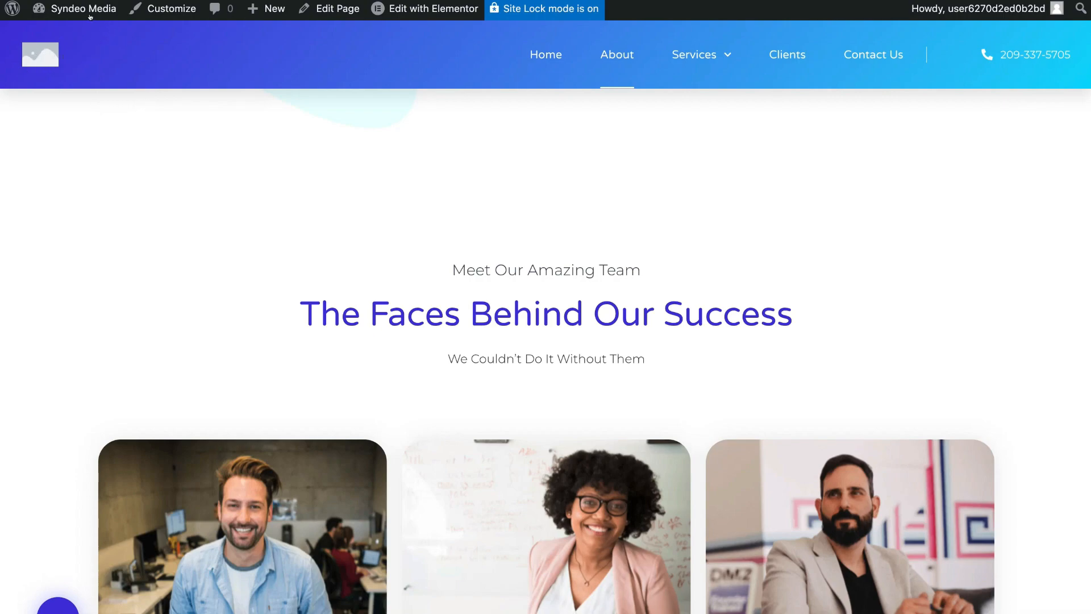
mouse_move(68, 11)
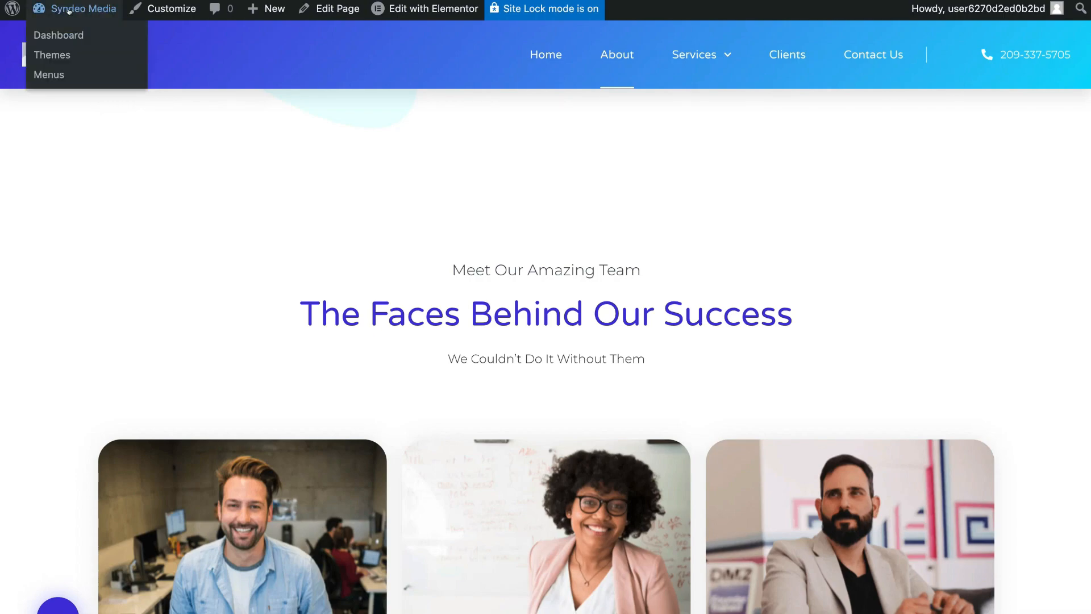
click(101, 36)
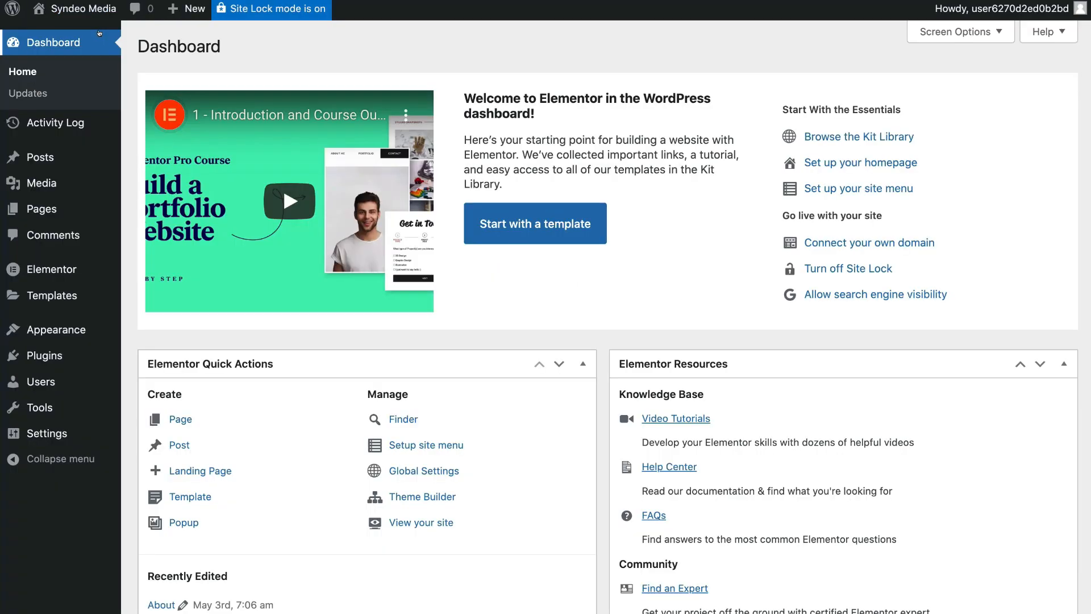
- Upload the white Syndeo Media logo PNG in Site Identity, crop it, publish, and exit the Customizer
mouse_move(69, 329)
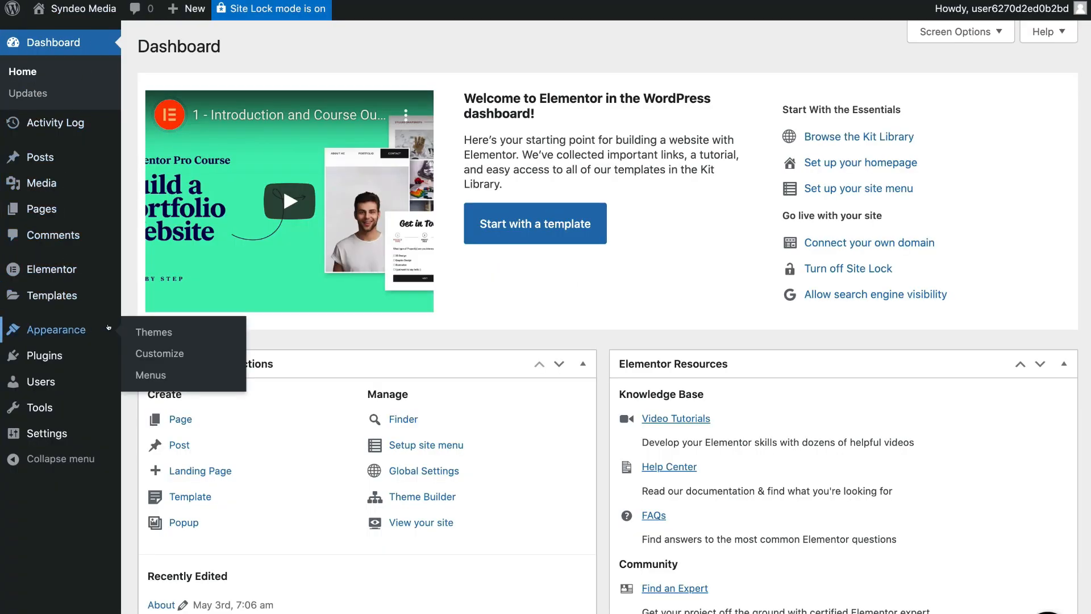
click(188, 353)
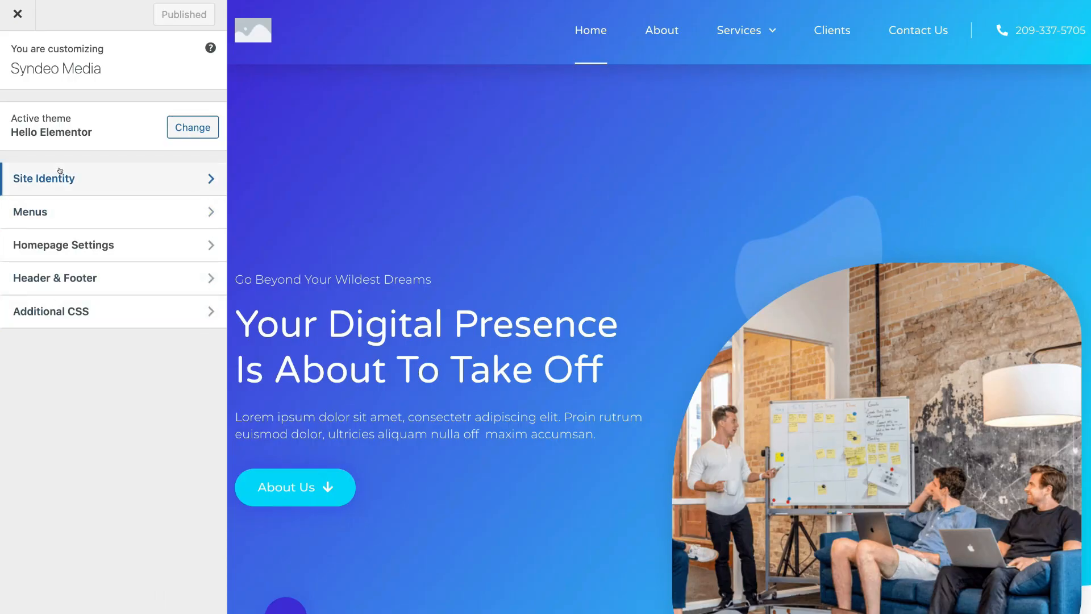
click(129, 180)
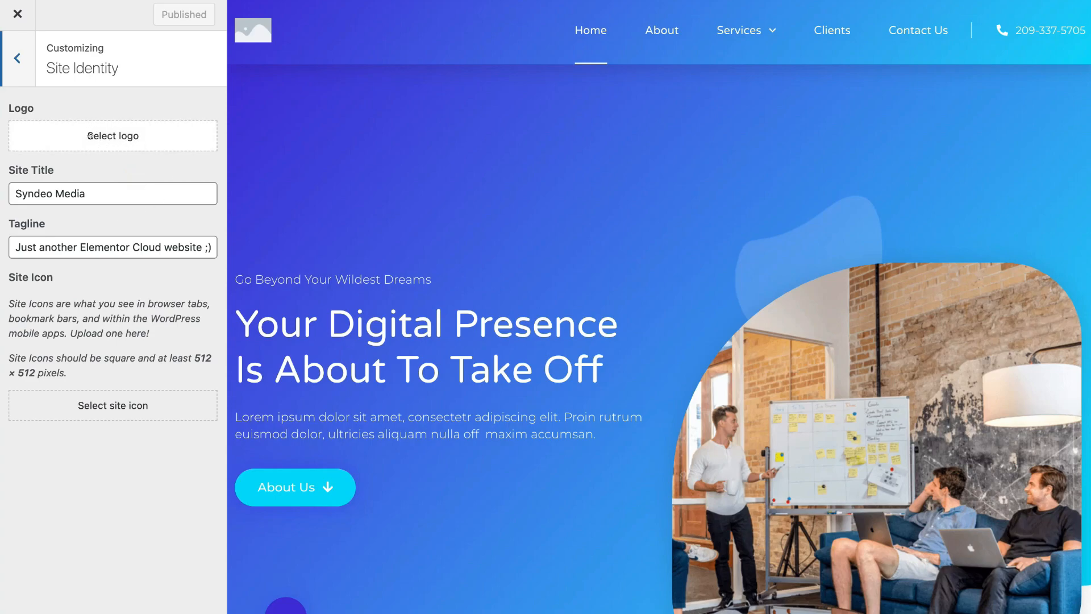
click(137, 135)
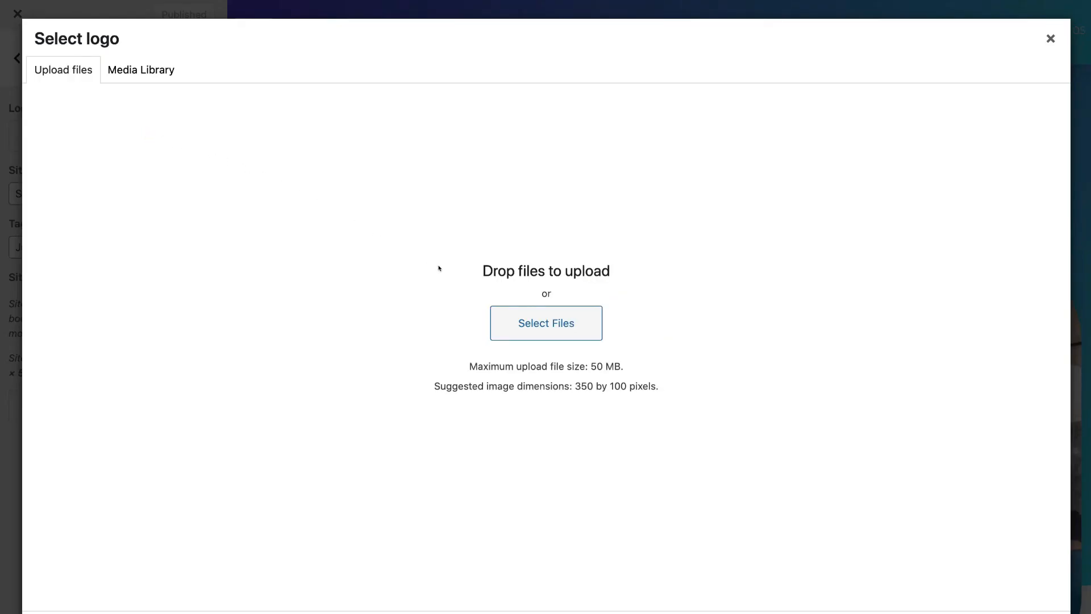
click(507, 313)
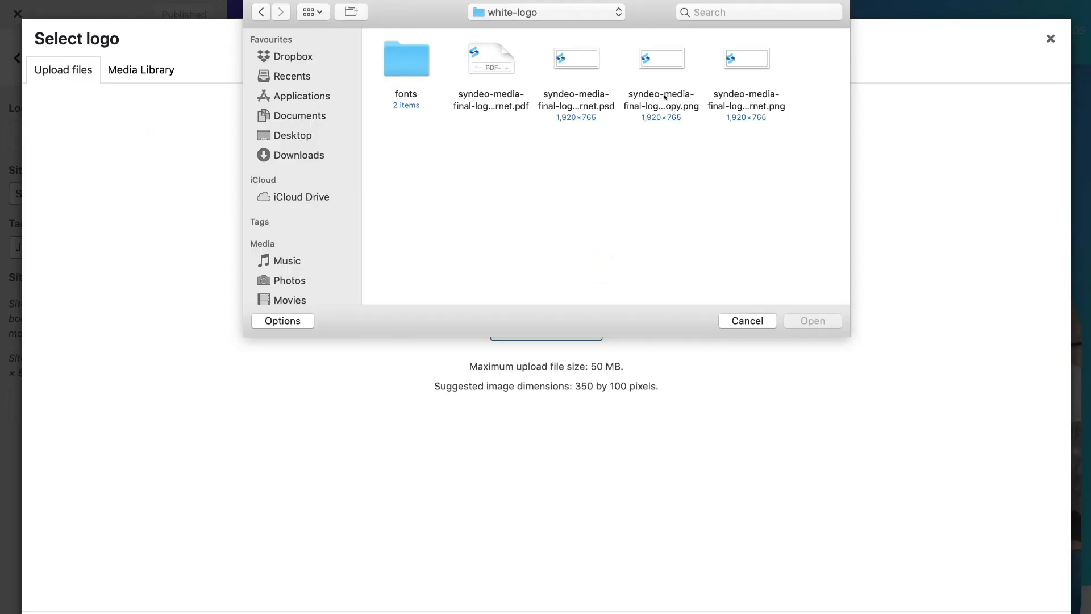
click(666, 98)
click(812, 320)
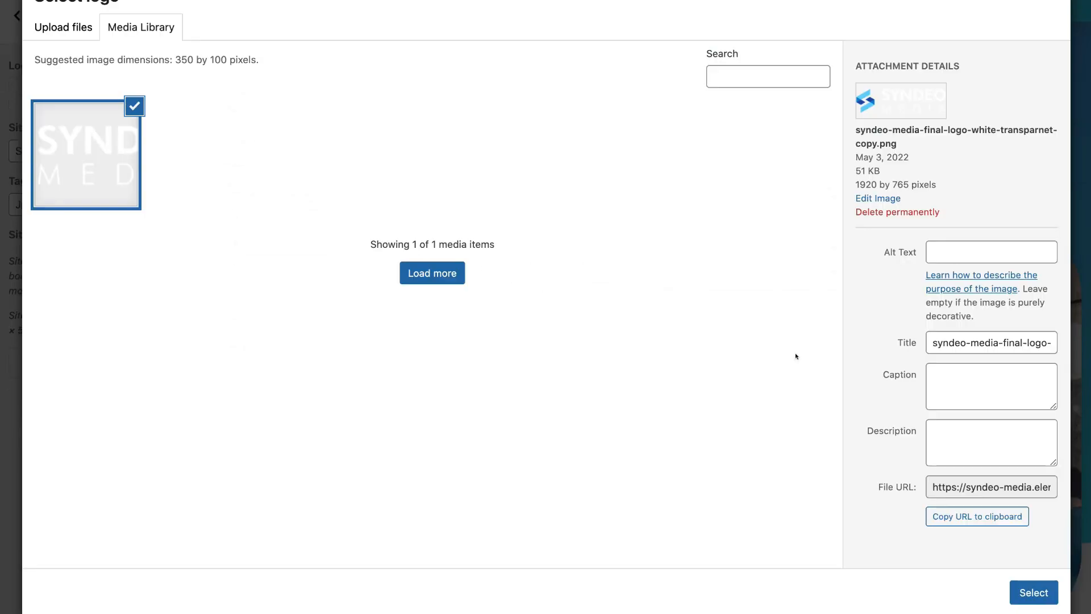
click(1025, 590)
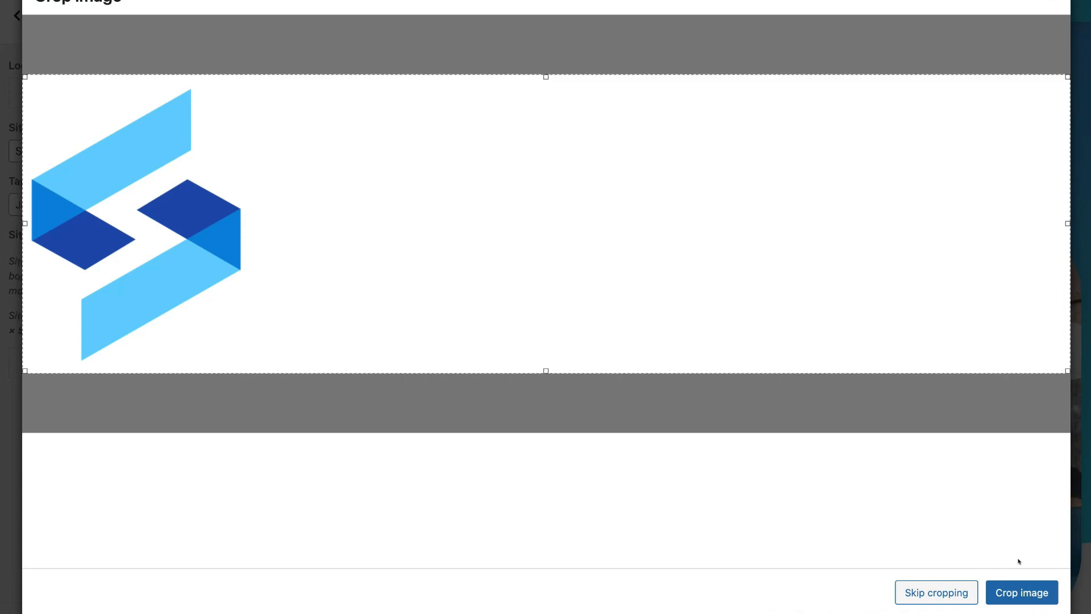
click(1023, 592)
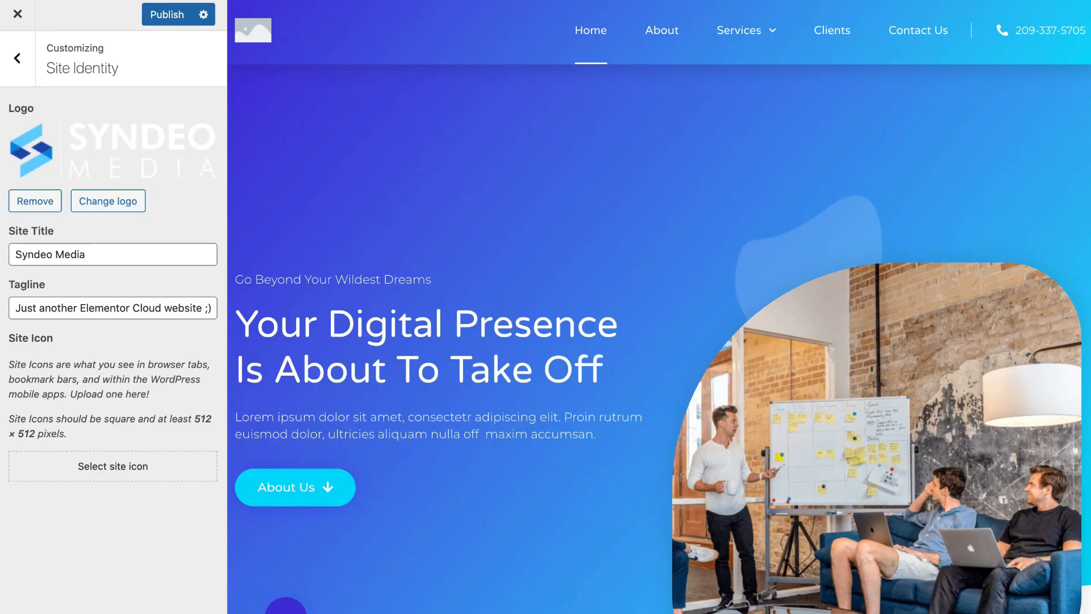
click(171, 17)
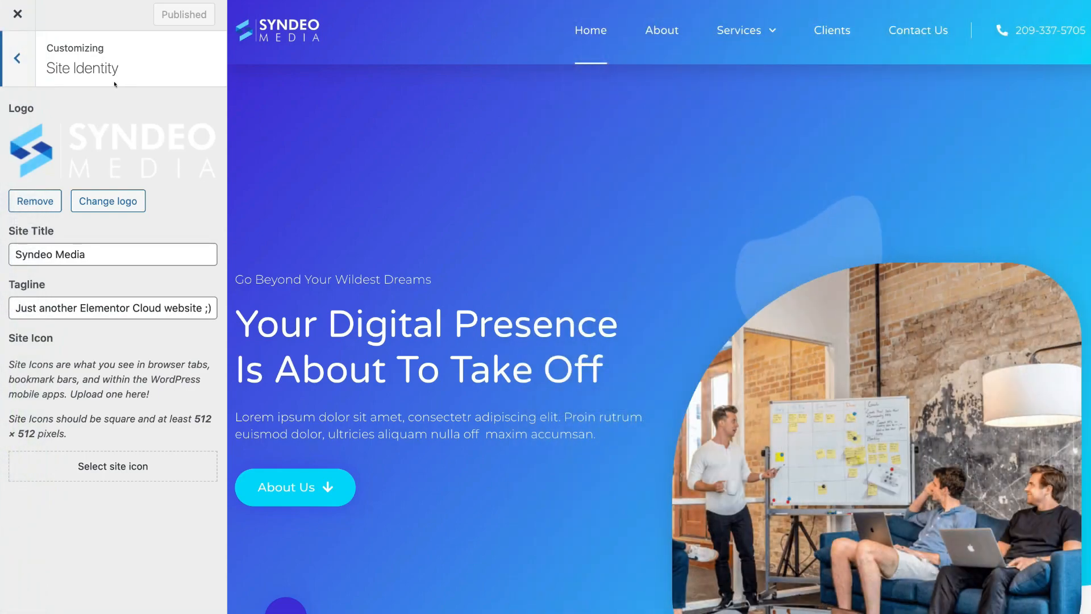
click(17, 13)
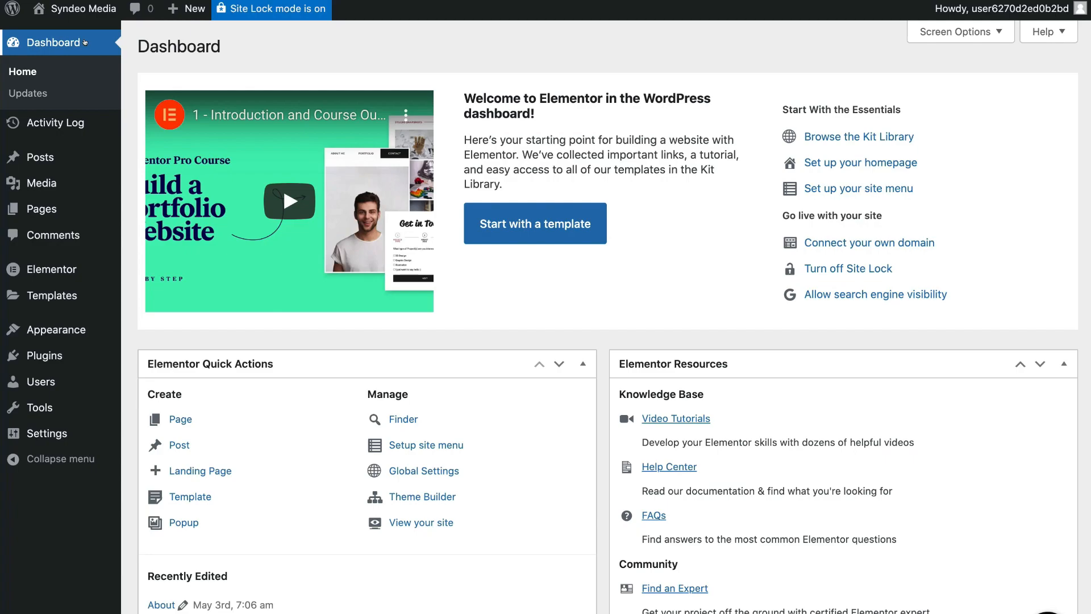
- Visit the live site and open the homepage in Elementor via Edit with Elementor
mouse_move(91, 8)
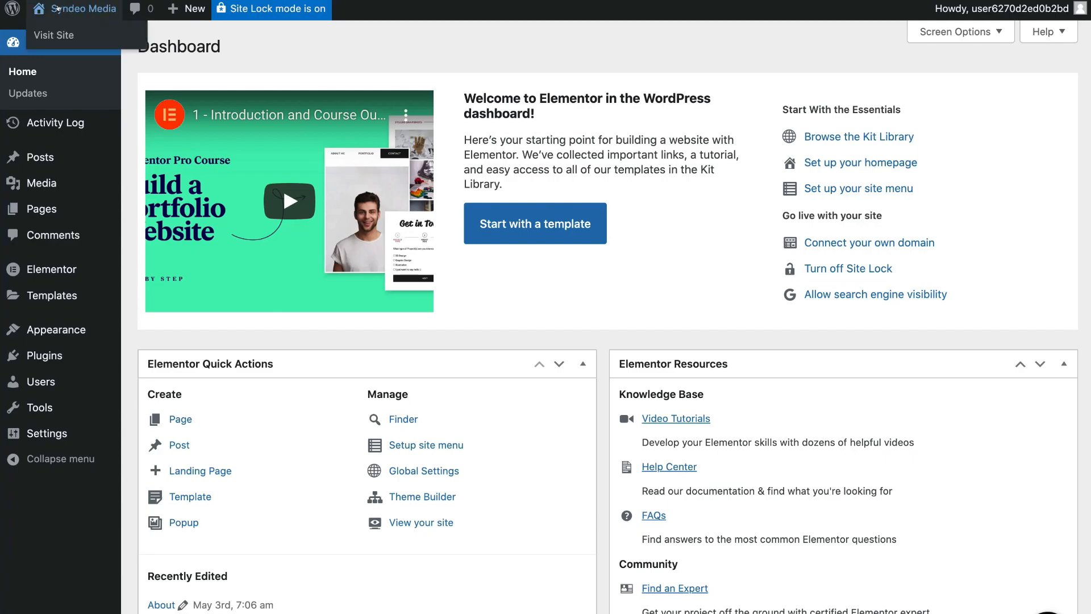
click(95, 34)
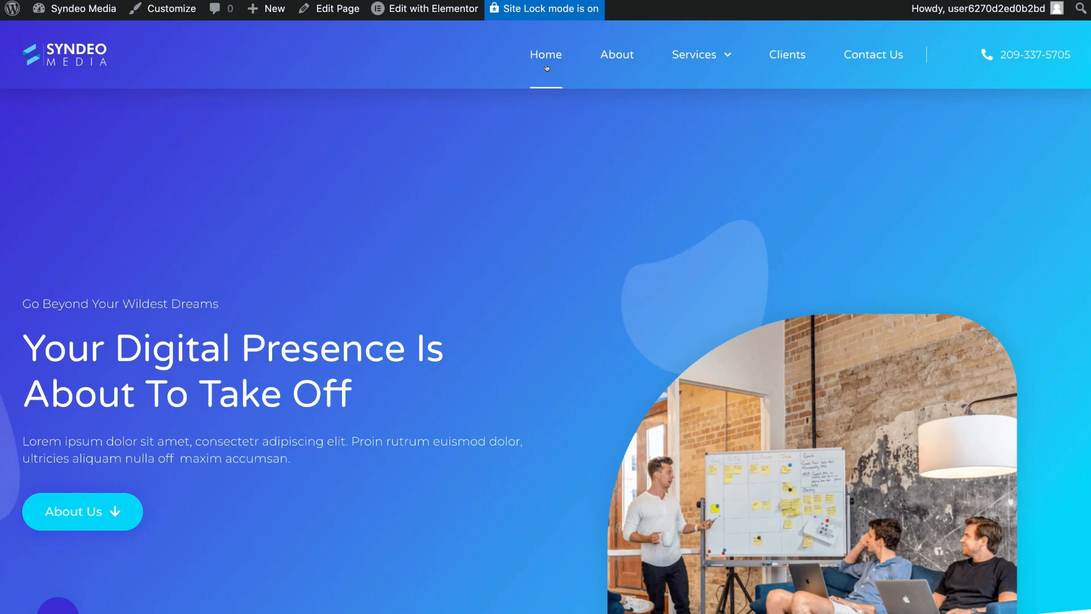
mouse_move(383, 9)
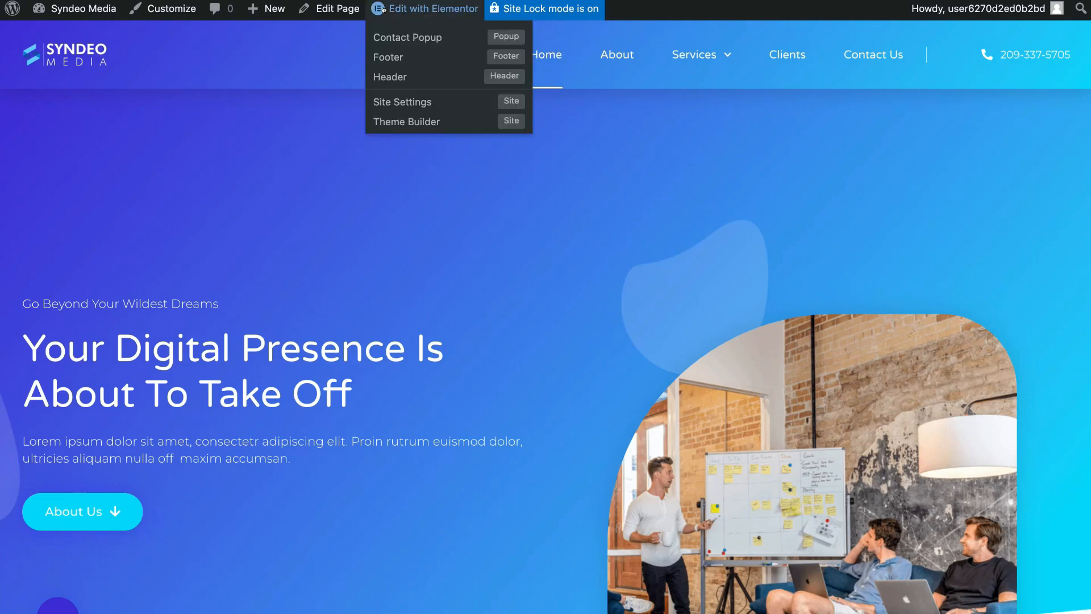
click(430, 9)
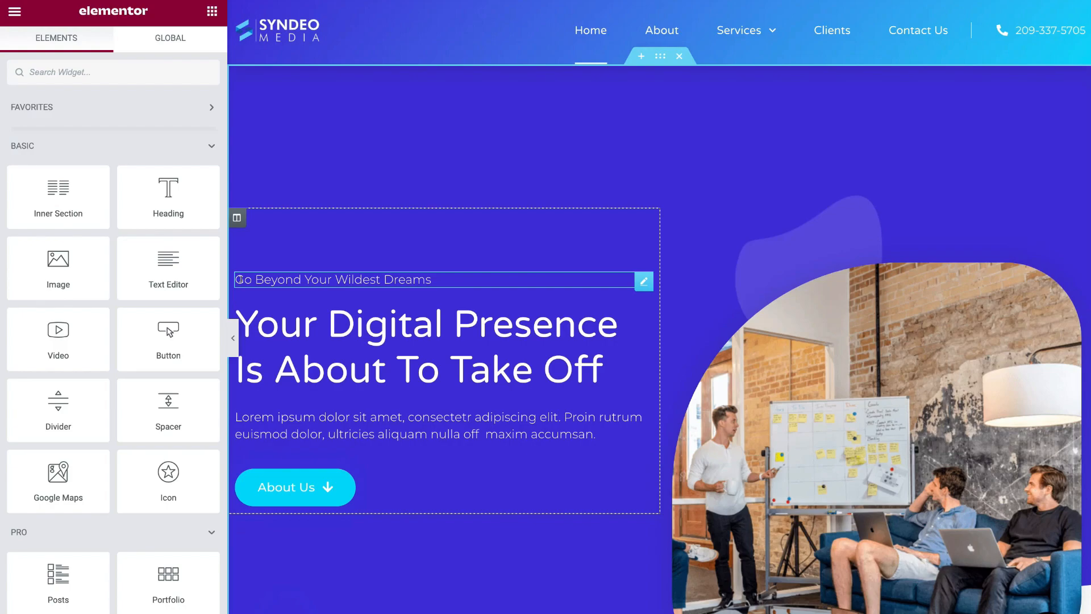
- Replace the 'Go Beyond Your Wildest Dreams' heading text with 'Let's Help You Get Found Online.' and check its Style settings
click(425, 275)
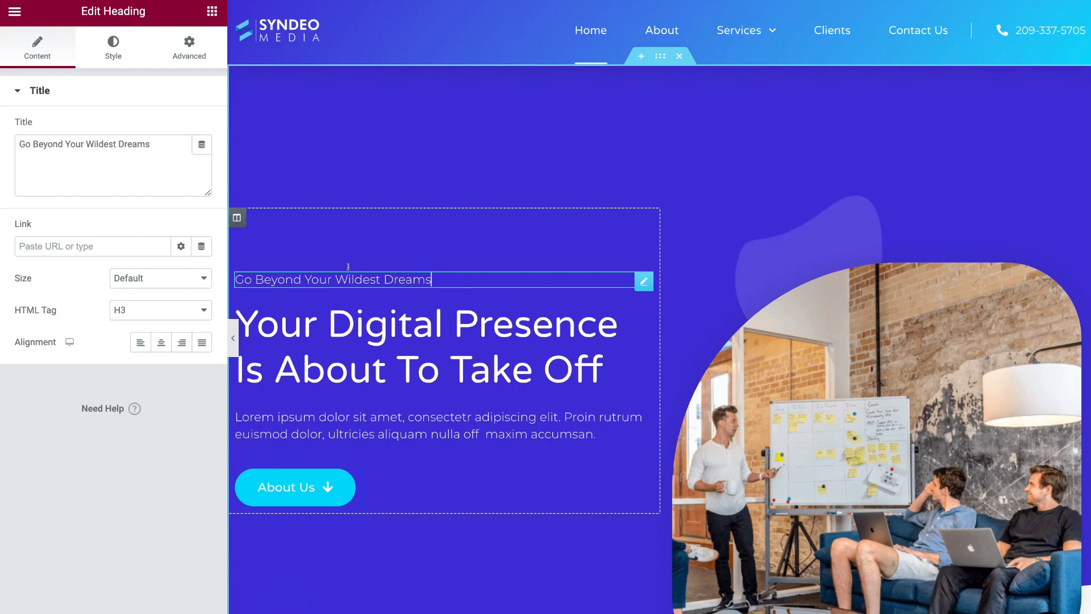
drag(169, 146, 17, 141)
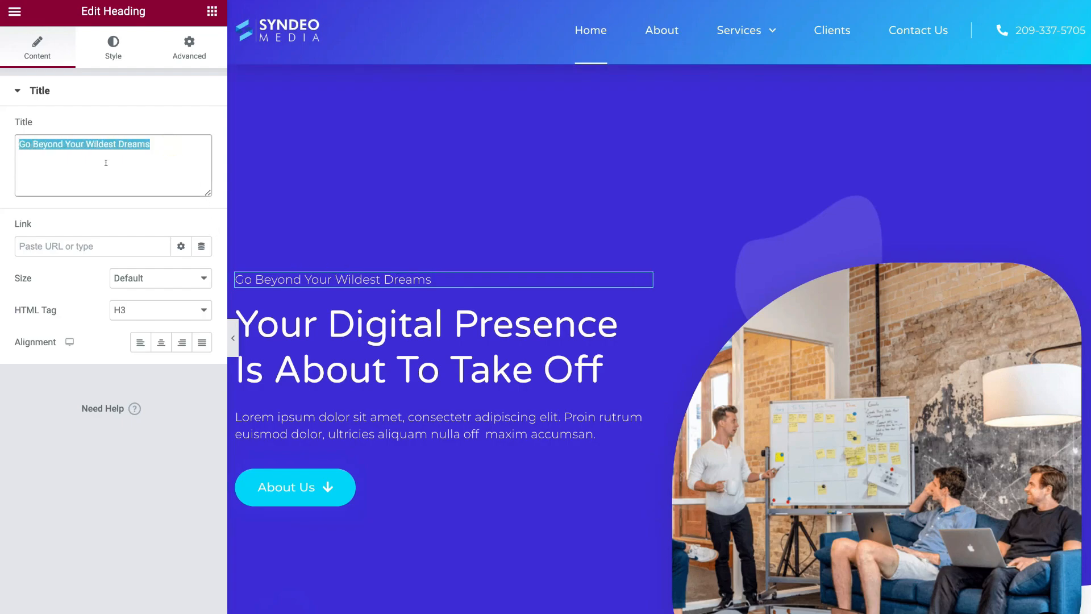
text(Let's Help You Get )
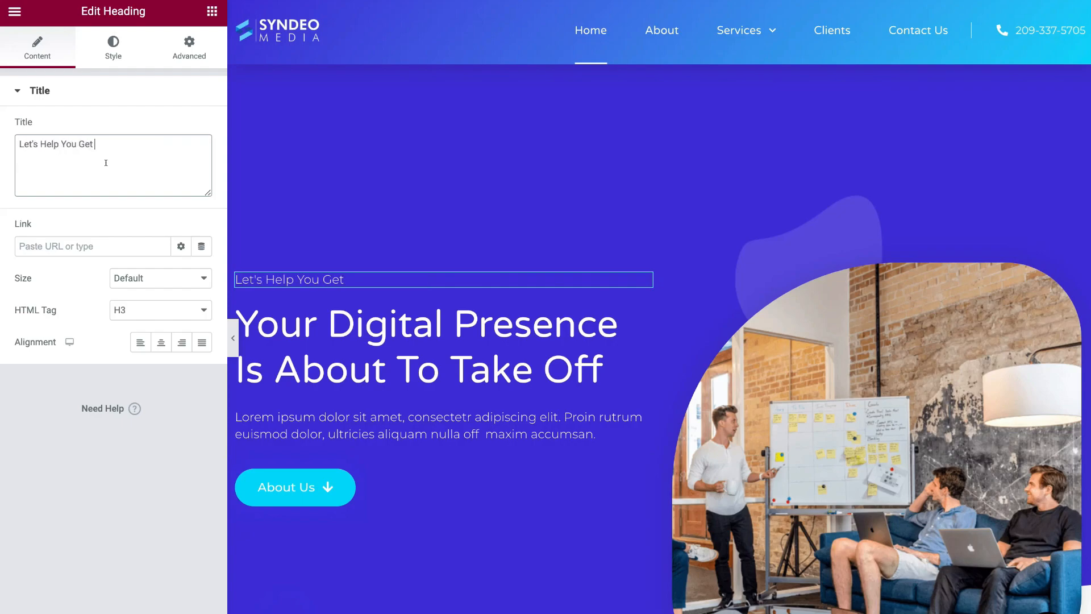
text(Found Online.)
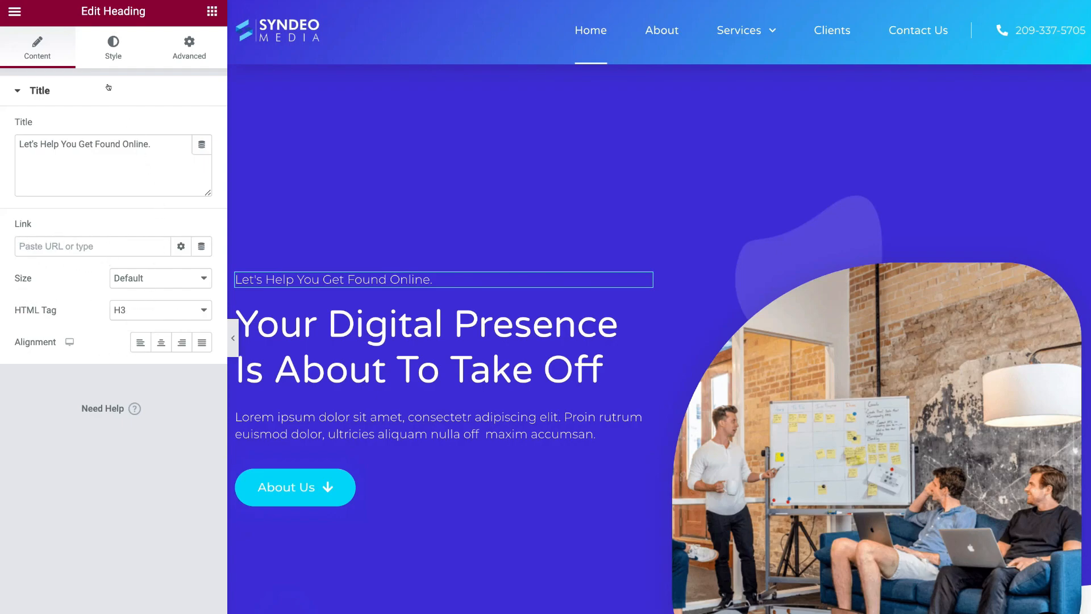
click(115, 57)
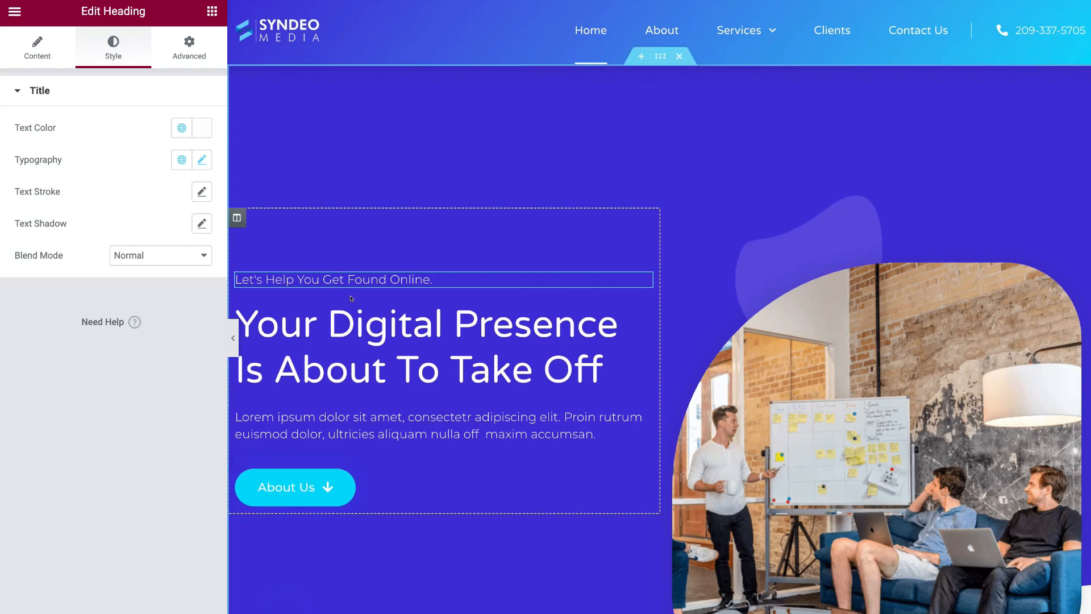
click(463, 333)
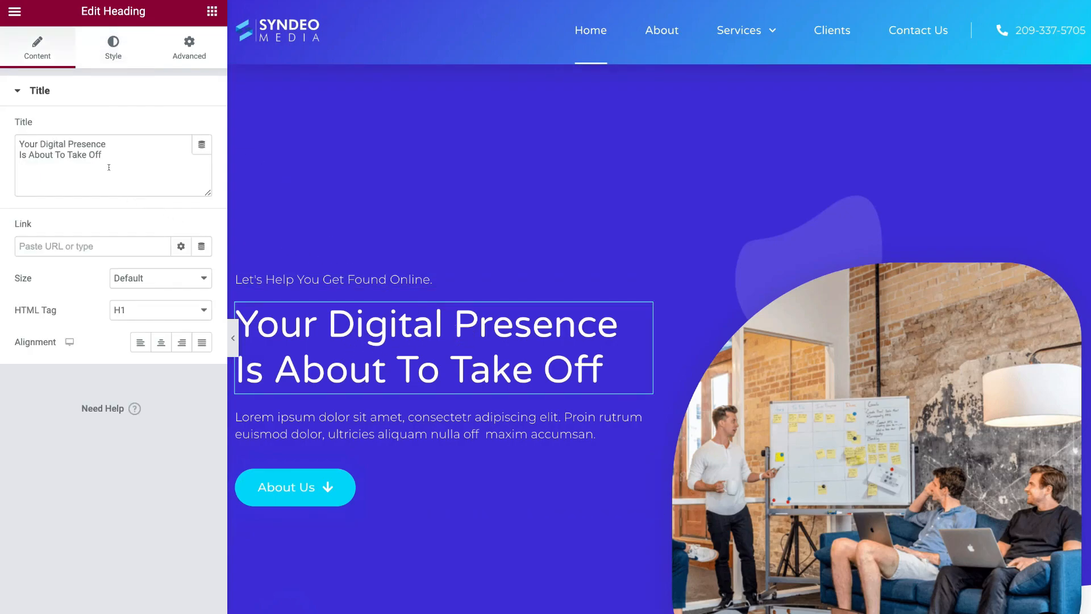
- Replace the hero title text with 'Syndeo Media' and save the homepage with Update
drag(120, 154, 12, 143)
text(Syndeo Media)
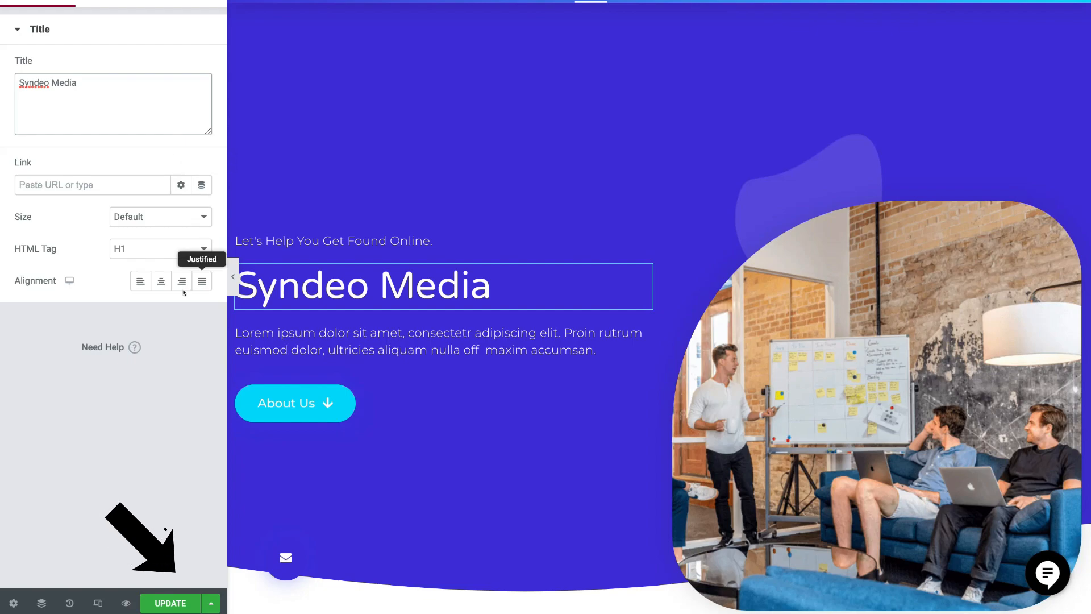
click(173, 604)
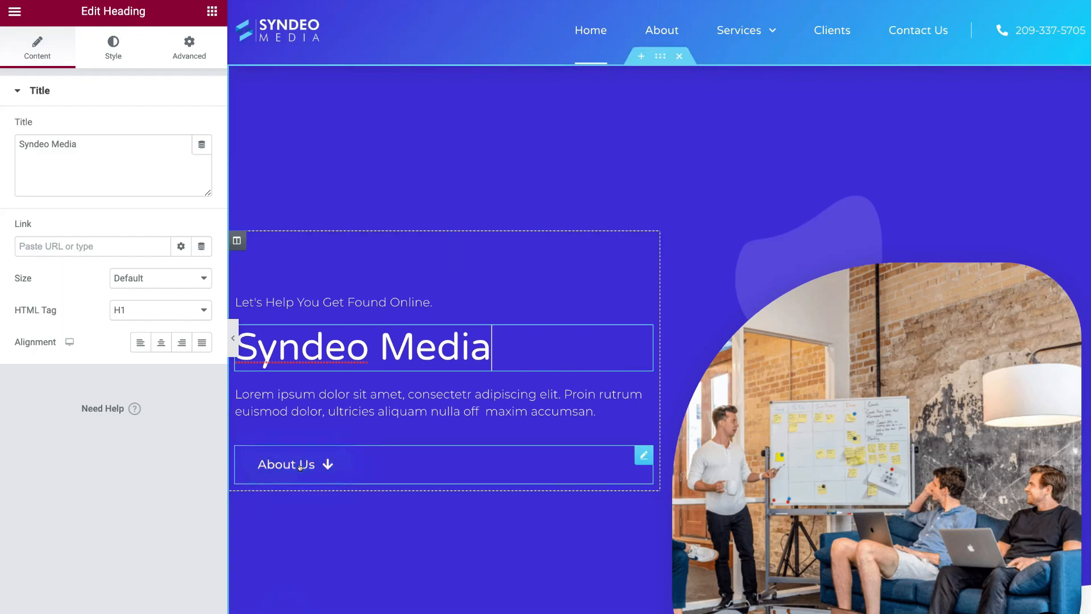
- Change the hero's About Us button text to 'Learn More' and save the page
click(642, 455)
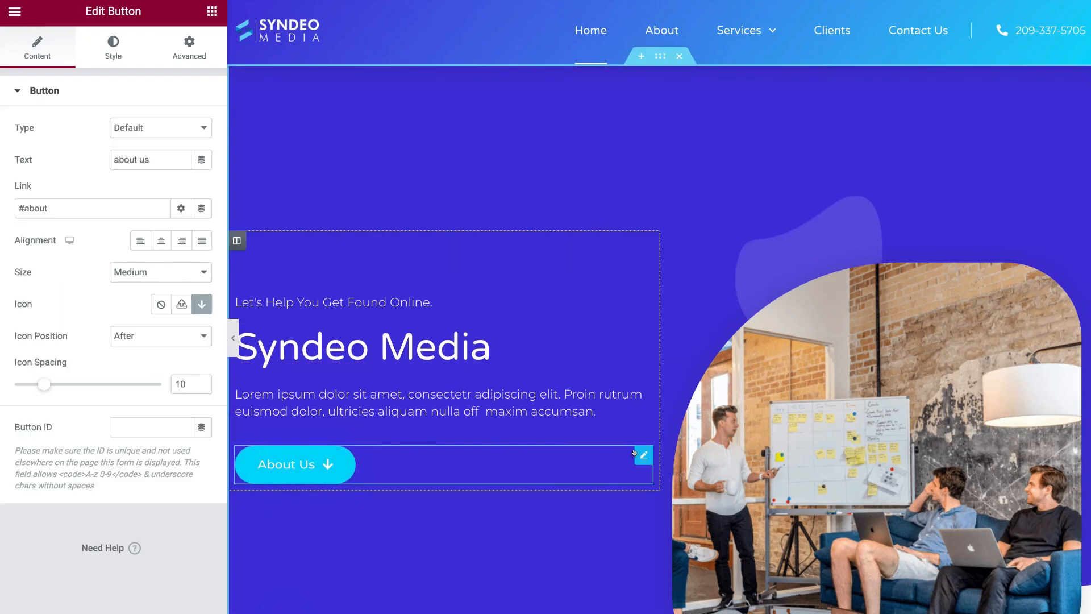
drag(159, 155, 112, 154)
text(Learn More)
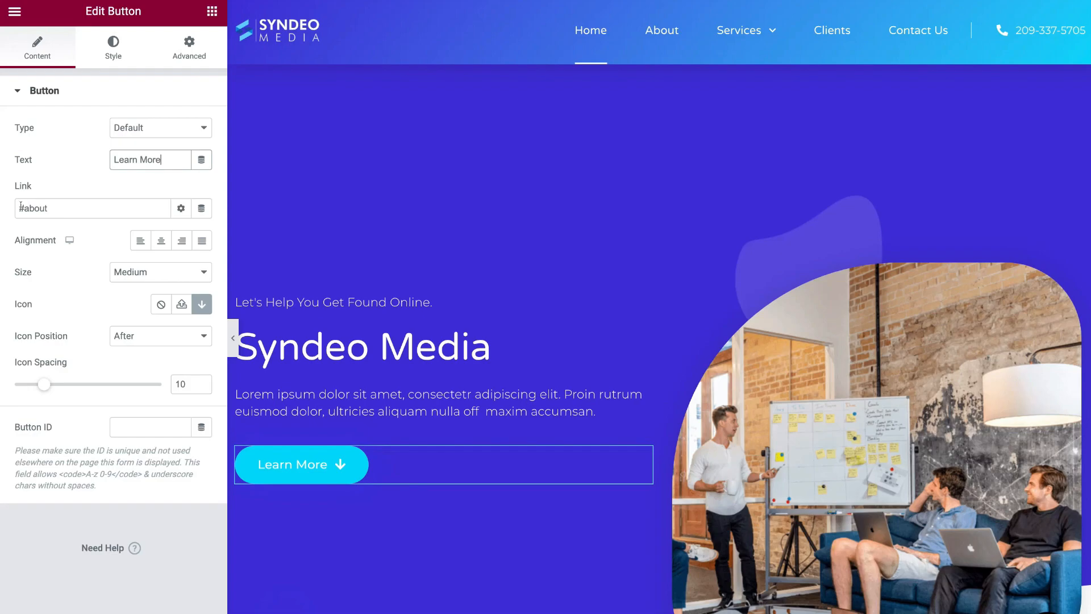
scroll(431, 289, down, 10)
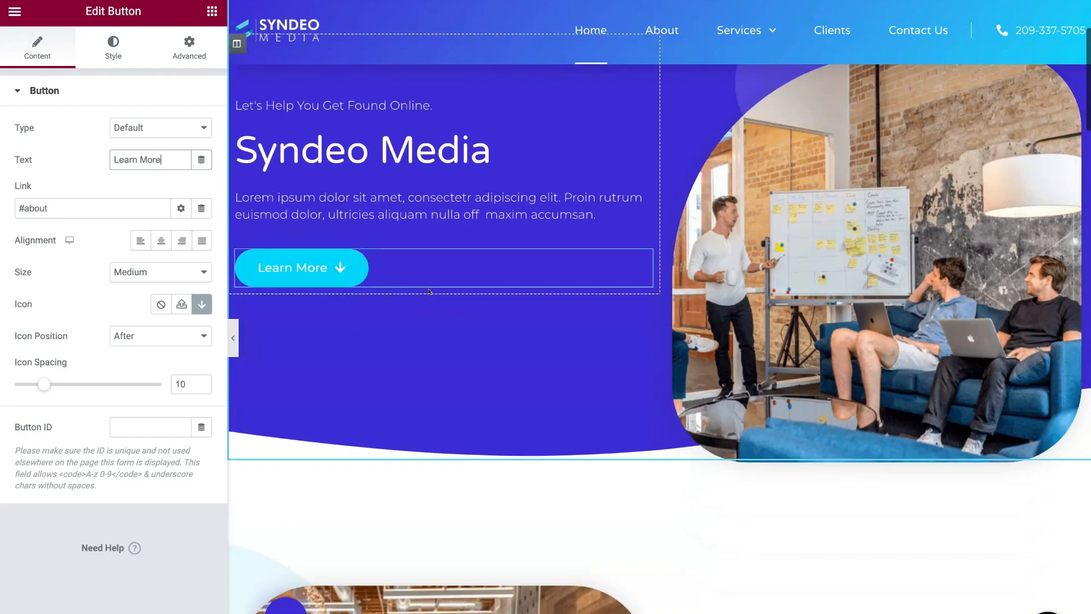
scroll(429, 292, up, 10)
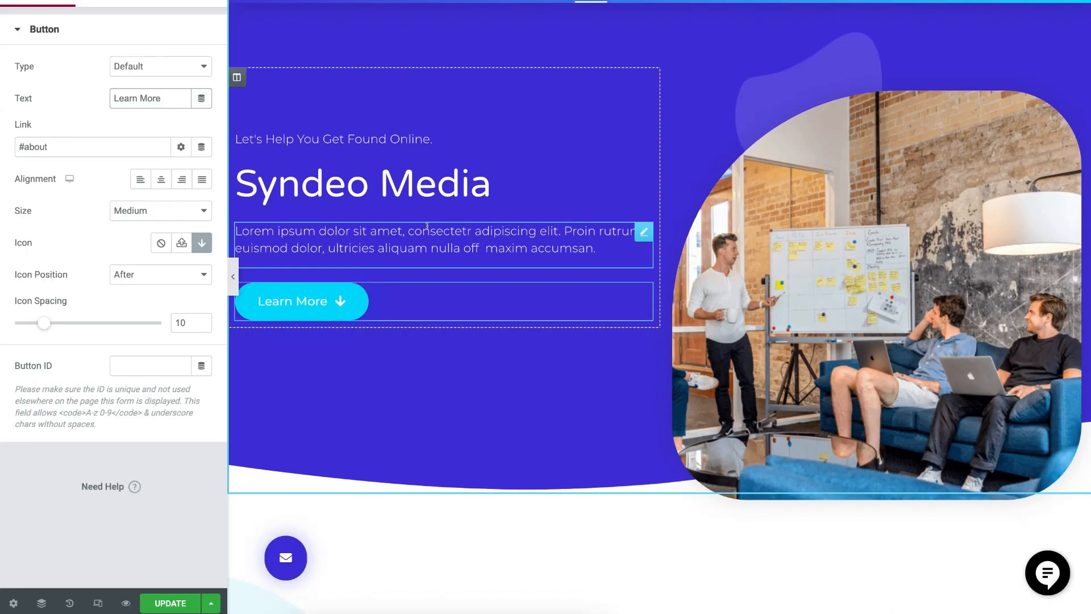
click(170, 603)
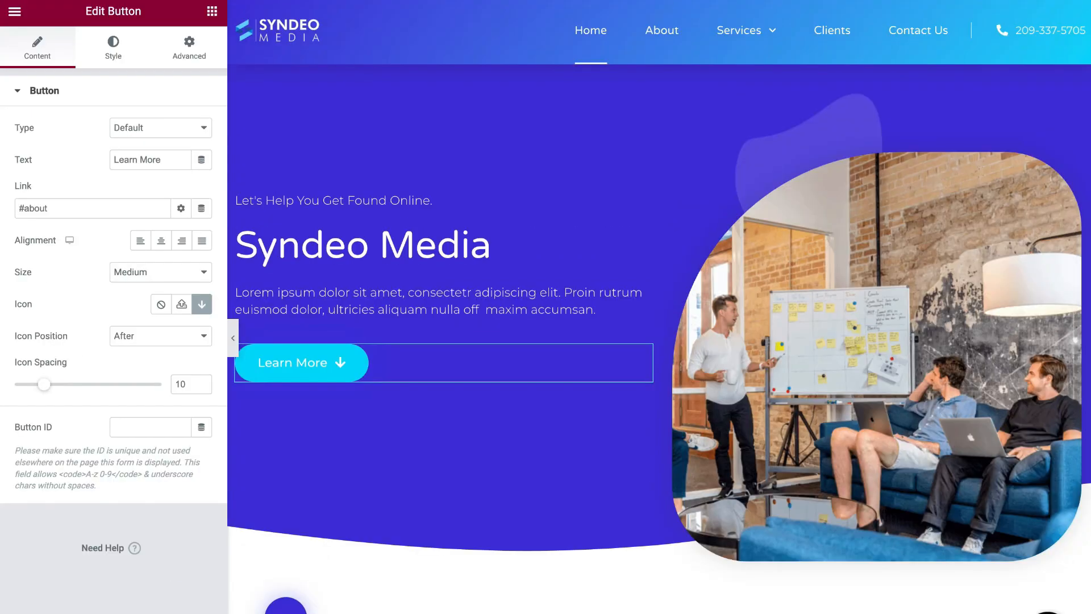
- Click the Learn More button in the preview to test its #about anchor jump
click(296, 363)
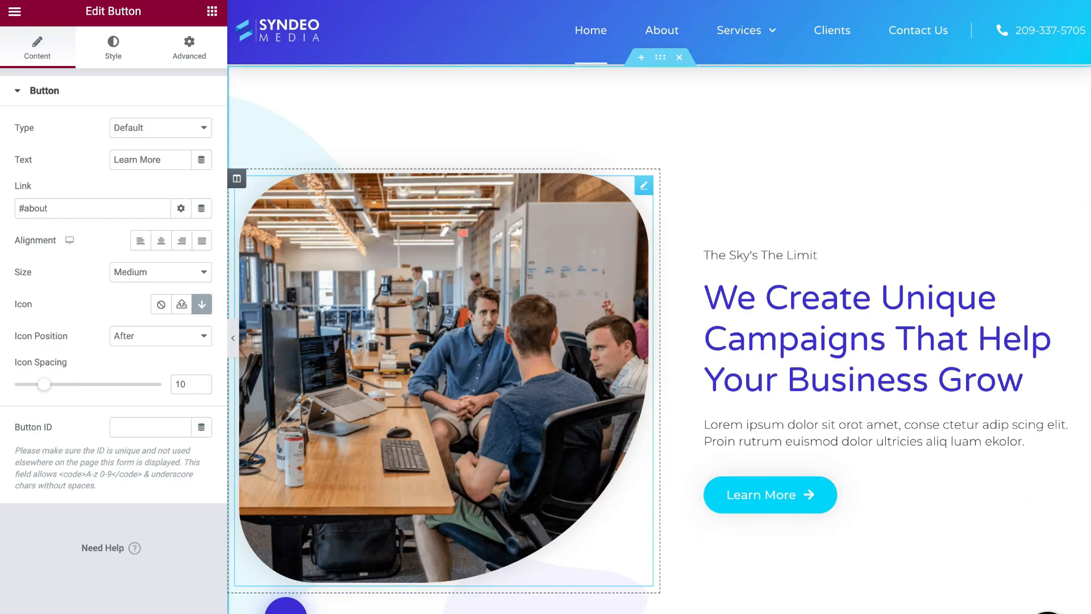
scroll(771, 392, up, 5)
scroll(771, 392, up, 5)
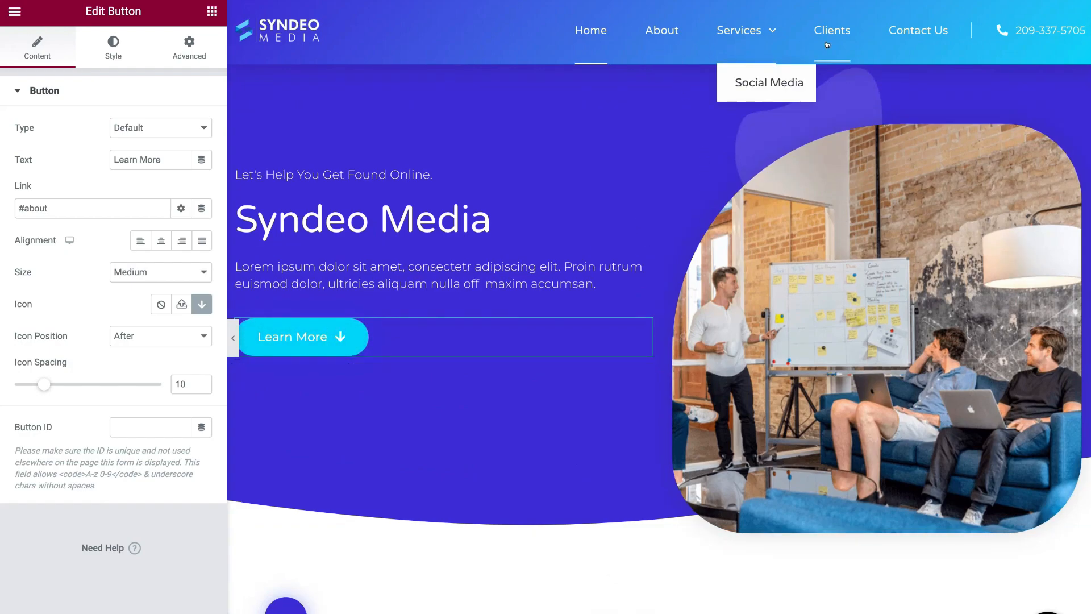
scroll(828, 215, up, 3)
scroll(828, 215, down, 4)
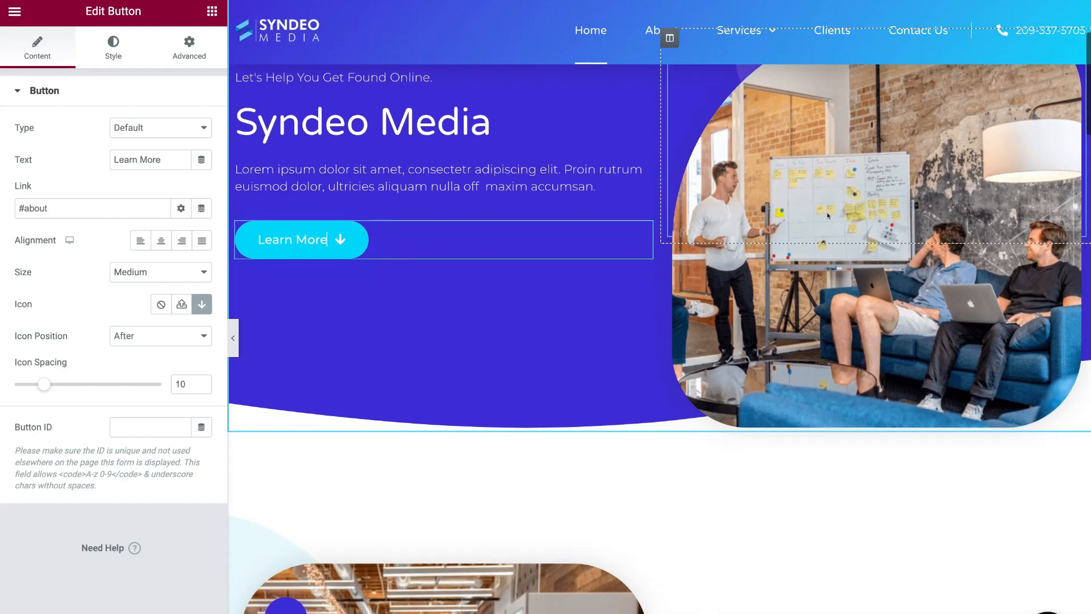
scroll(829, 298, down, 6)
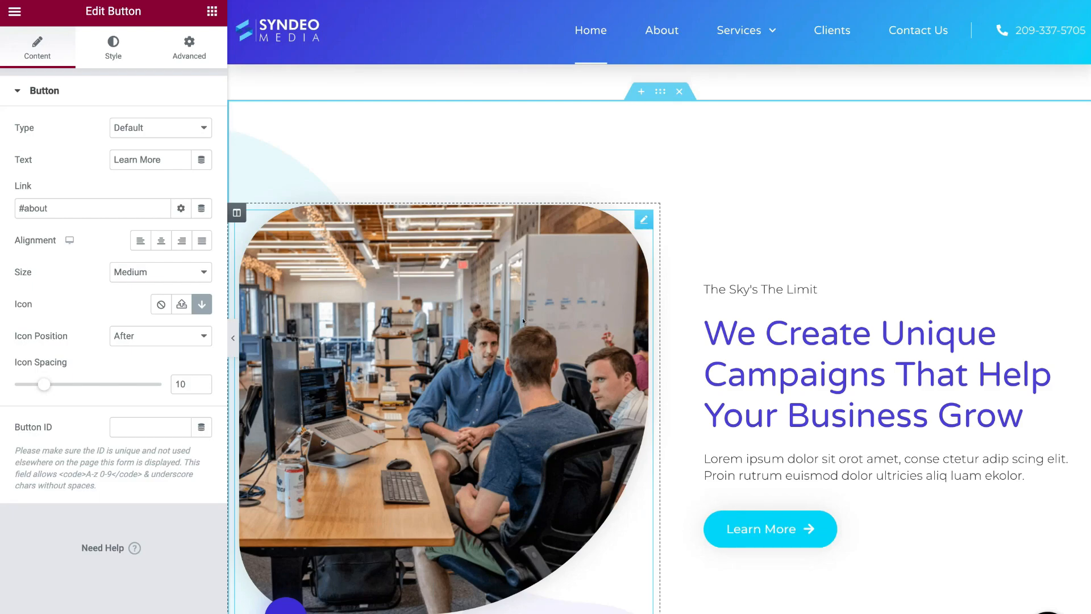
- Open the office photo's settings, then return through the editor menu to the widget list
click(641, 221)
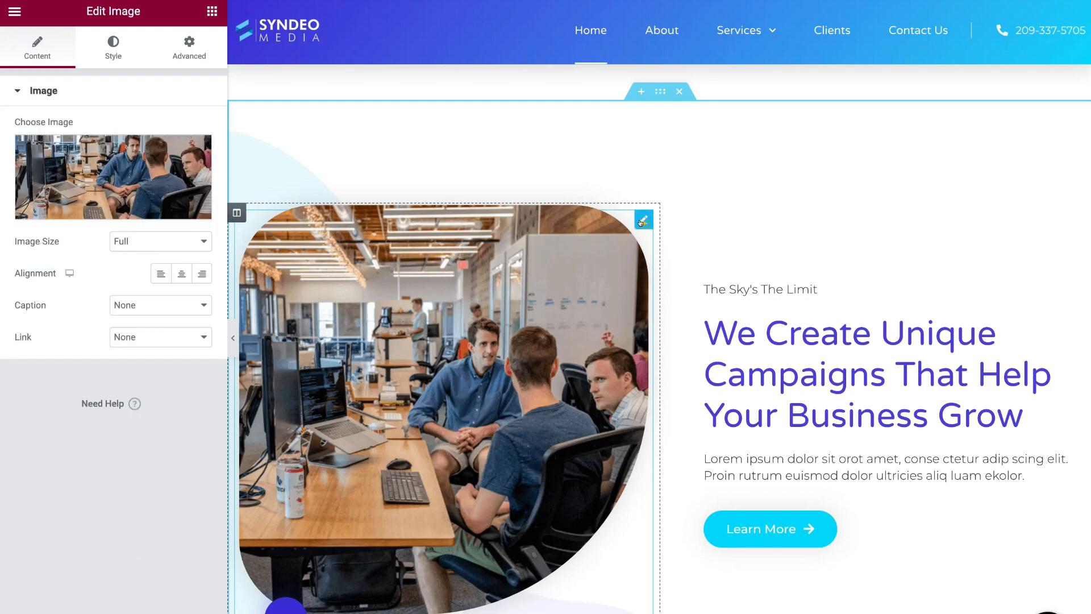
mouse_move(153, 164)
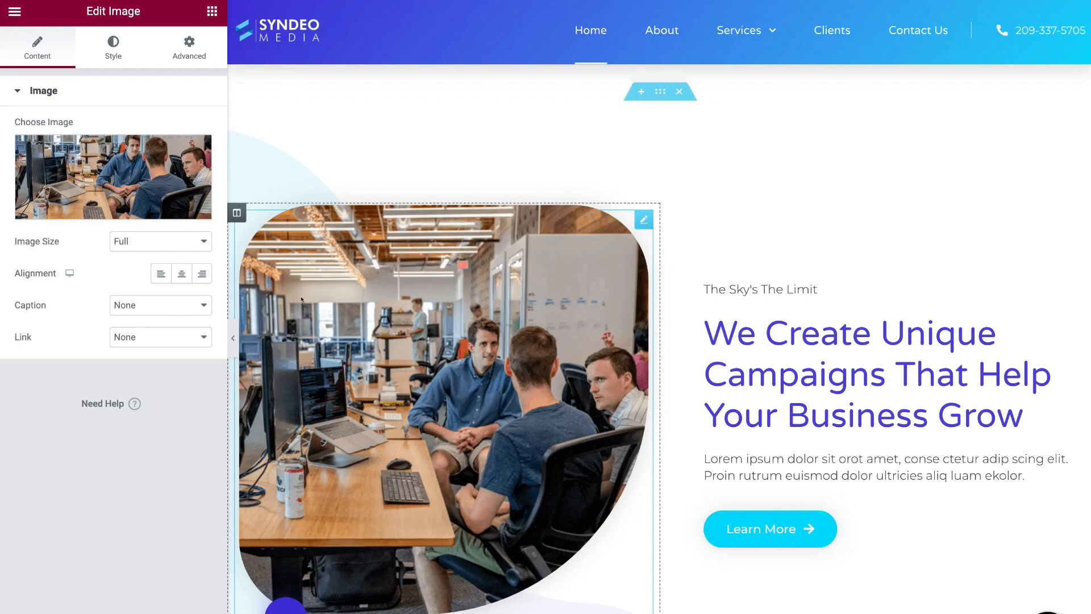
scroll(418, 311, down, 10)
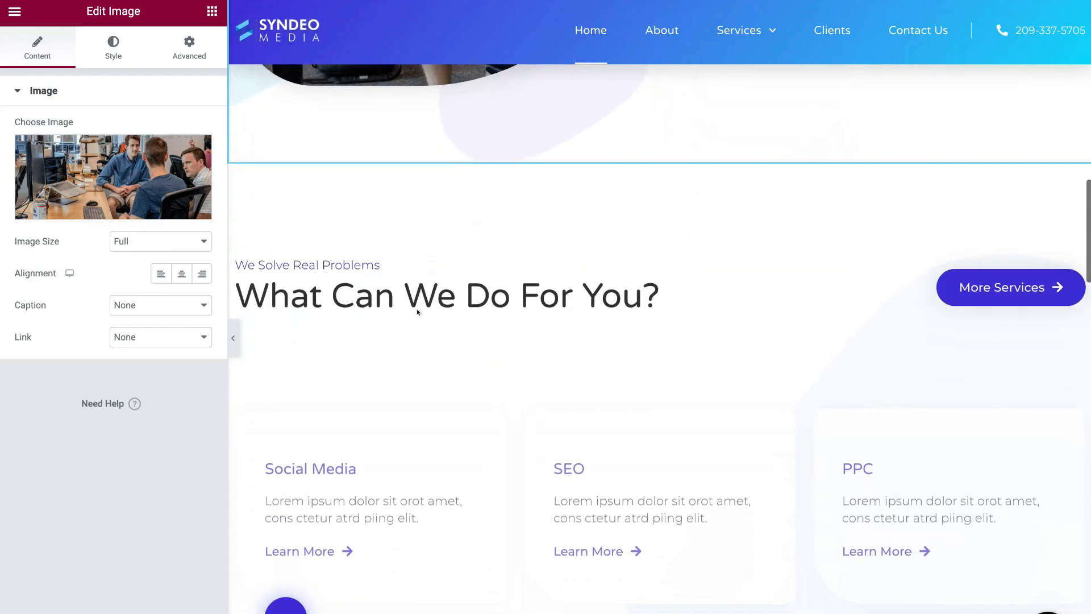
scroll(418, 311, down, 2)
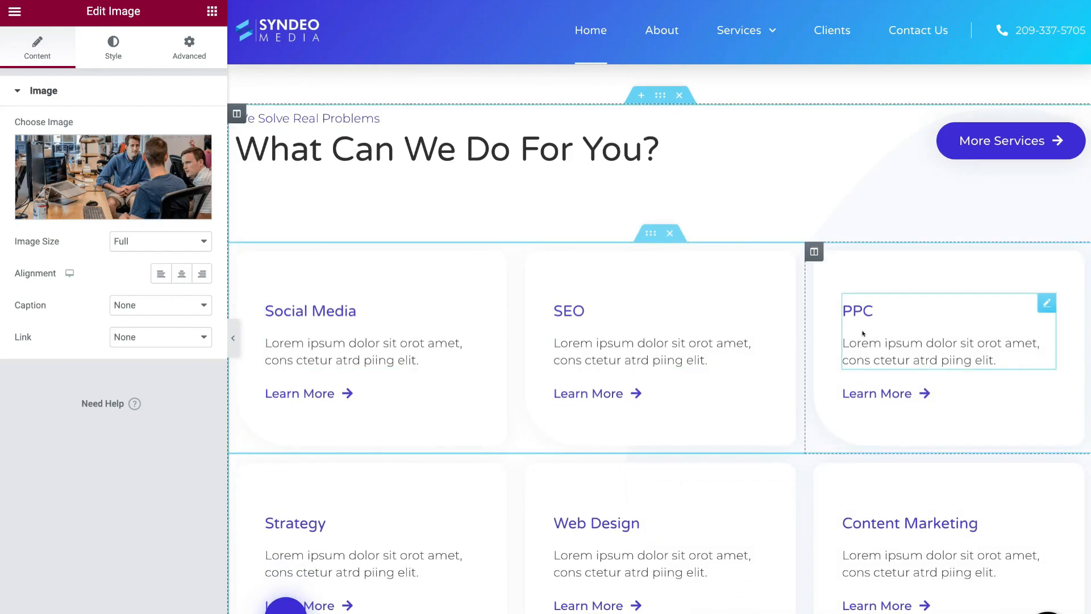
click(15, 11)
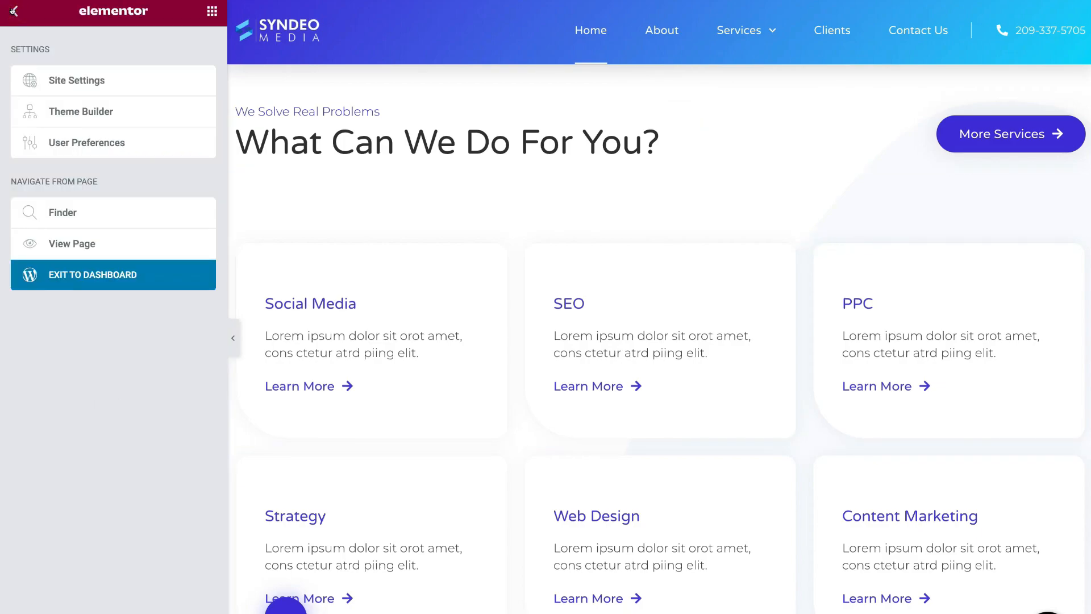
click(14, 11)
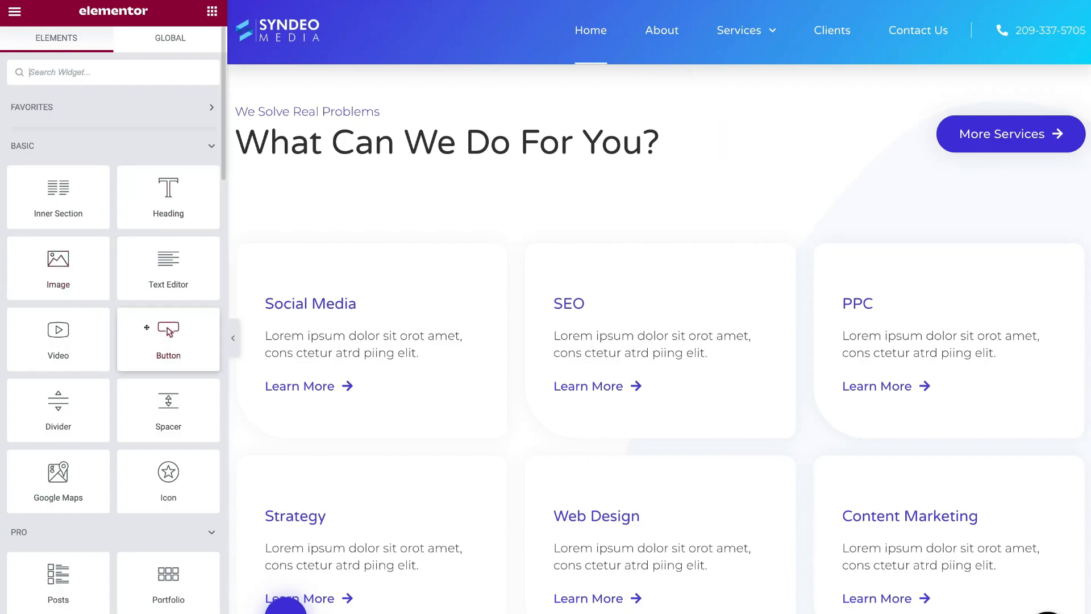
drag(151, 329, 301, 145)
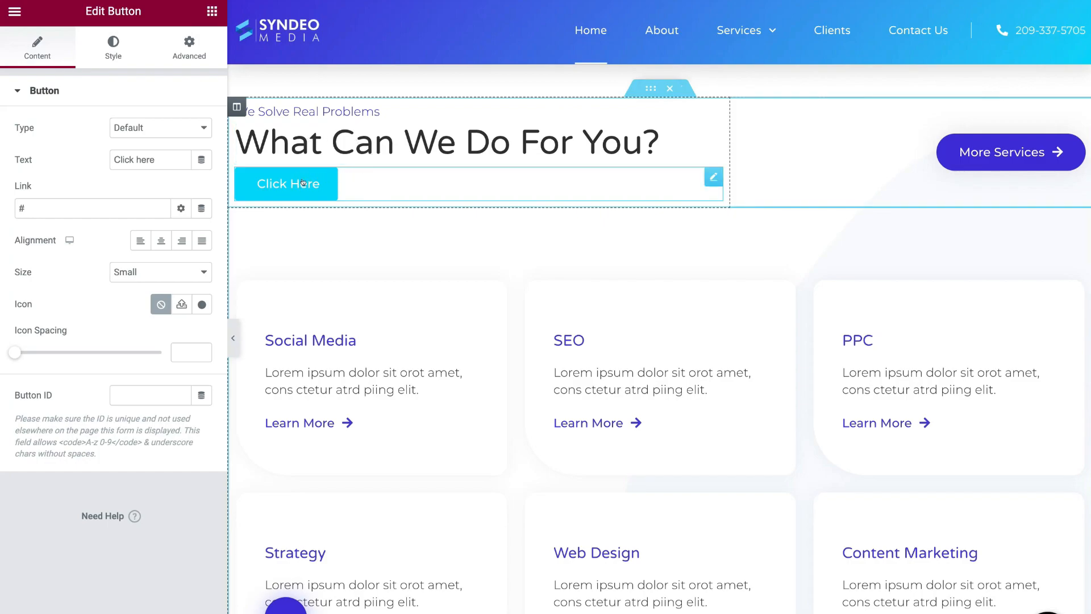
scroll(493, 332, up, 1)
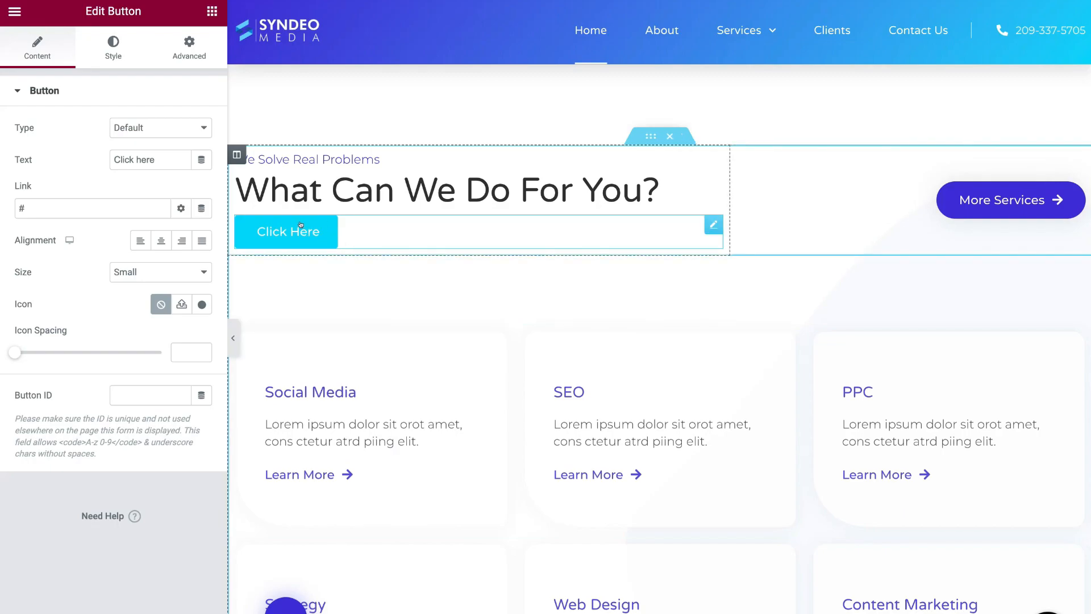
right_click(316, 232)
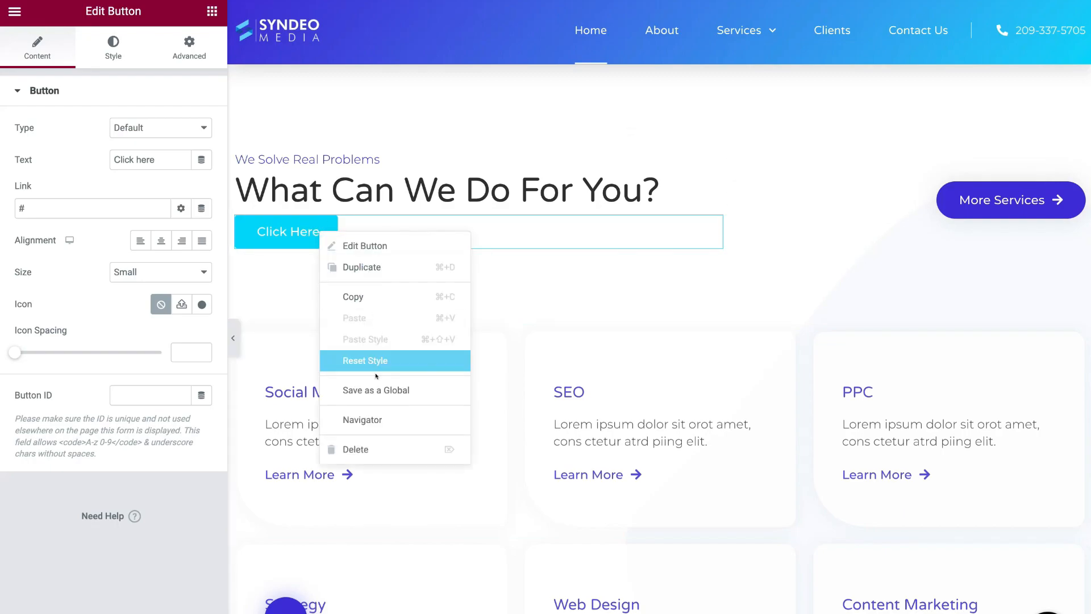
click(383, 447)
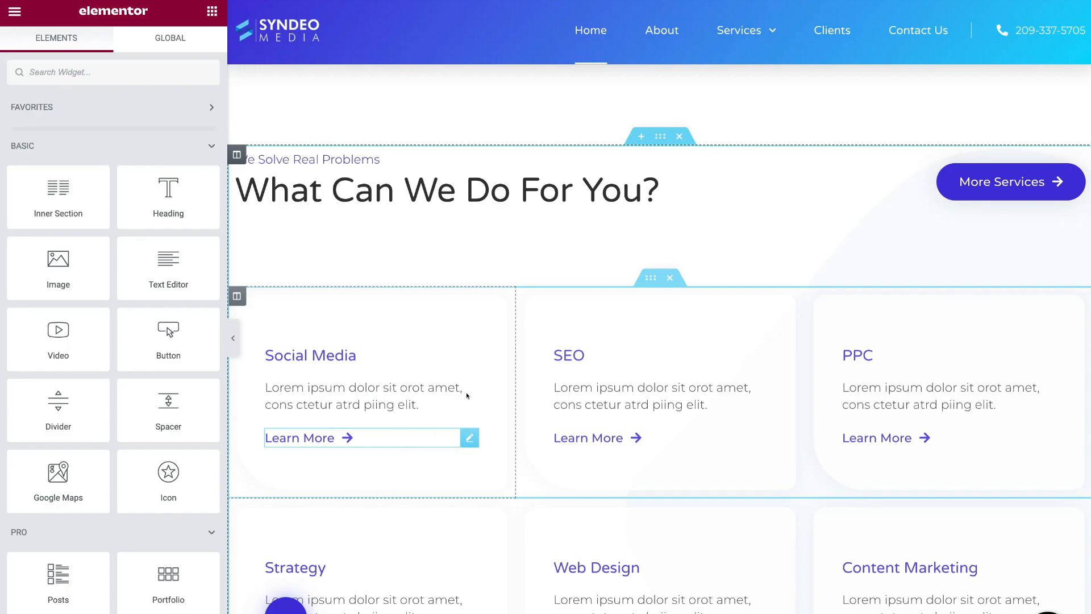
- Duplicate the campaigns Learn More button and drag the copy under the 'What Can We Do For You?' heading
scroll(397, 261, up, 8)
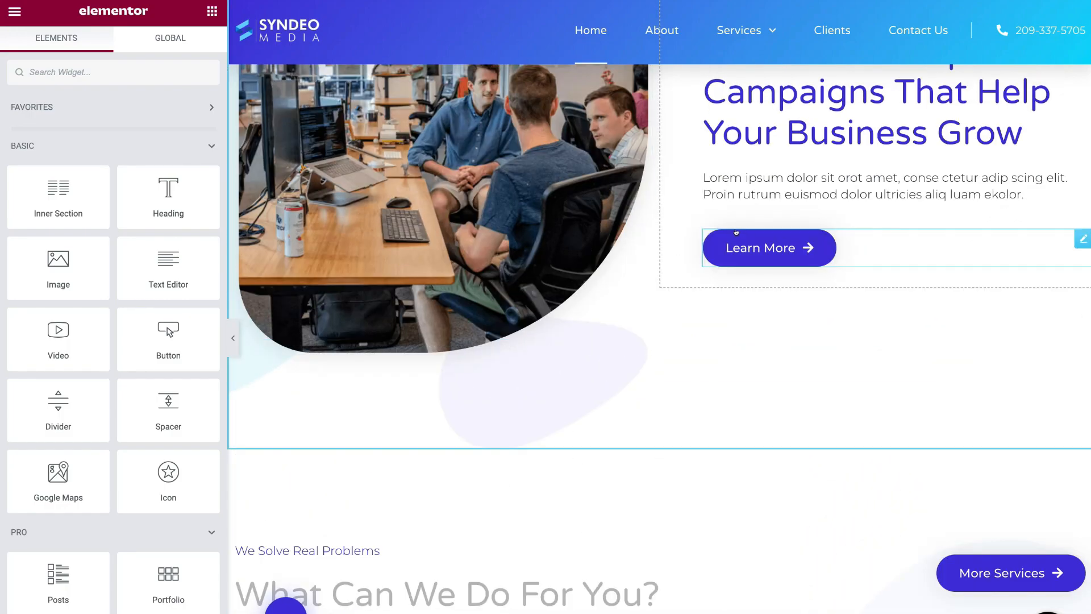
right_click(810, 250)
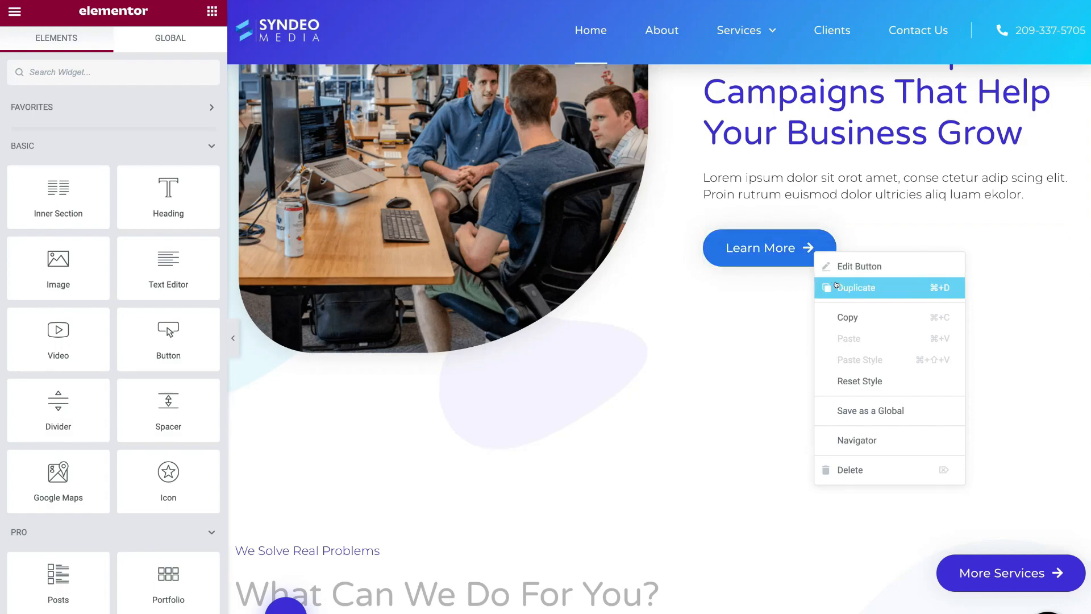
click(856, 287)
drag(812, 212, 377, 543)
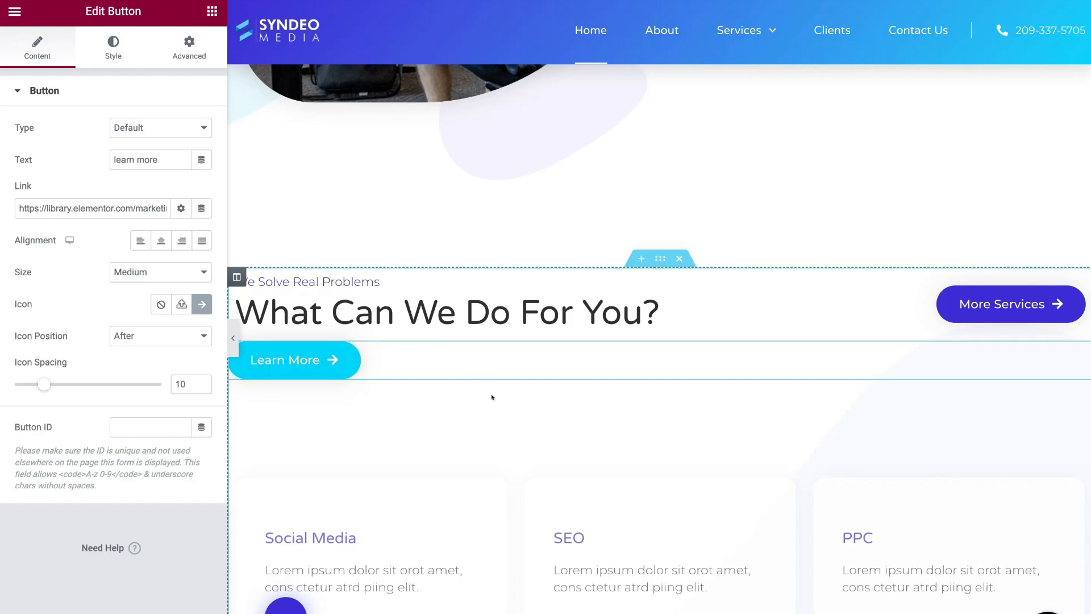
scroll(582, 397, down, 7)
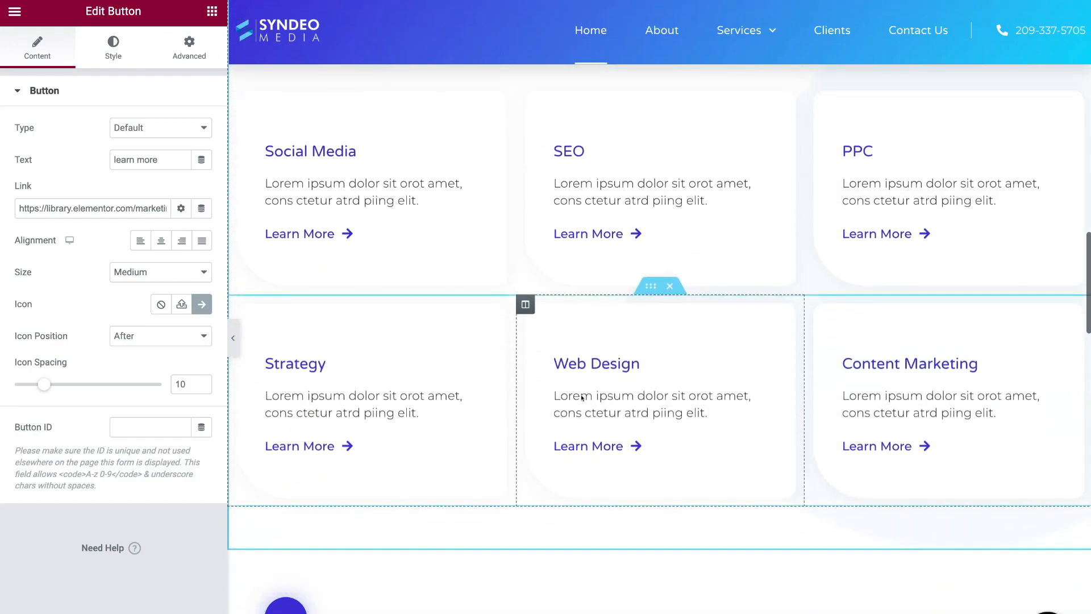
scroll(636, 302, up, 5)
scroll(636, 302, up, 12)
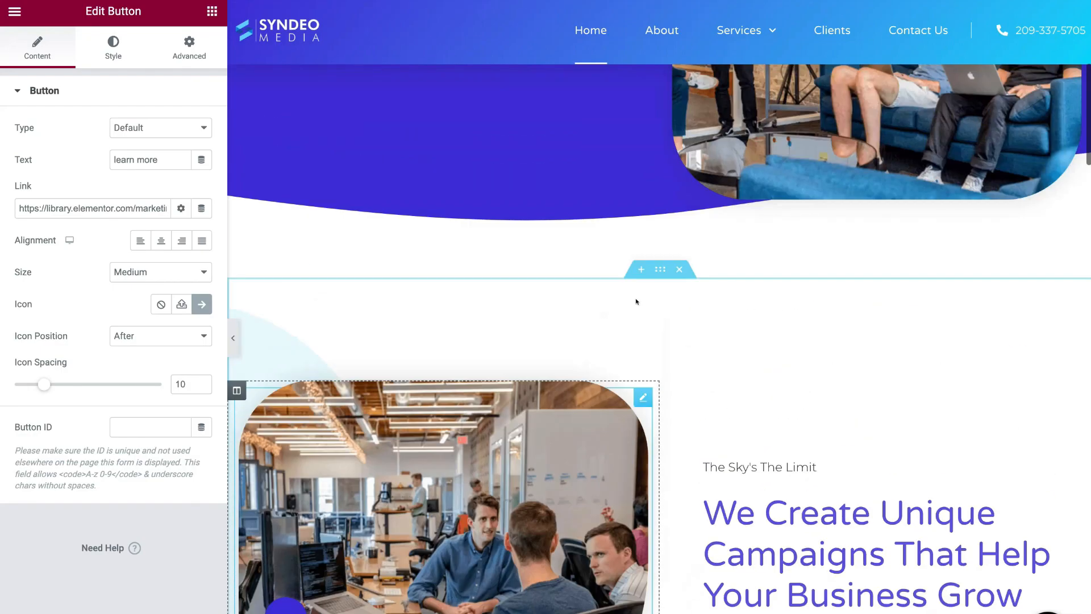
scroll(636, 302, up, 2)
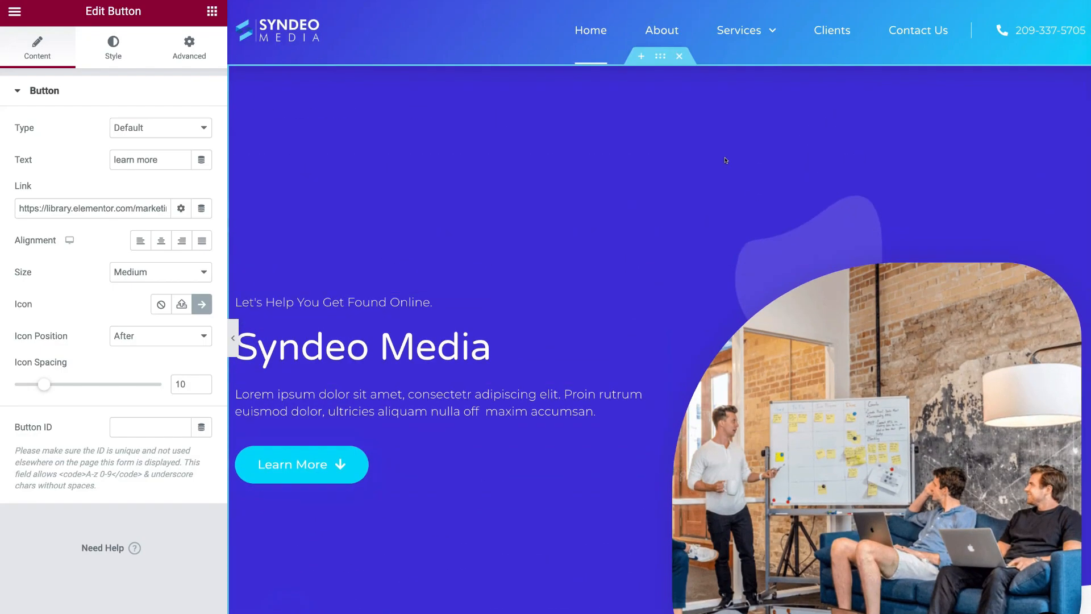
click(638, 55)
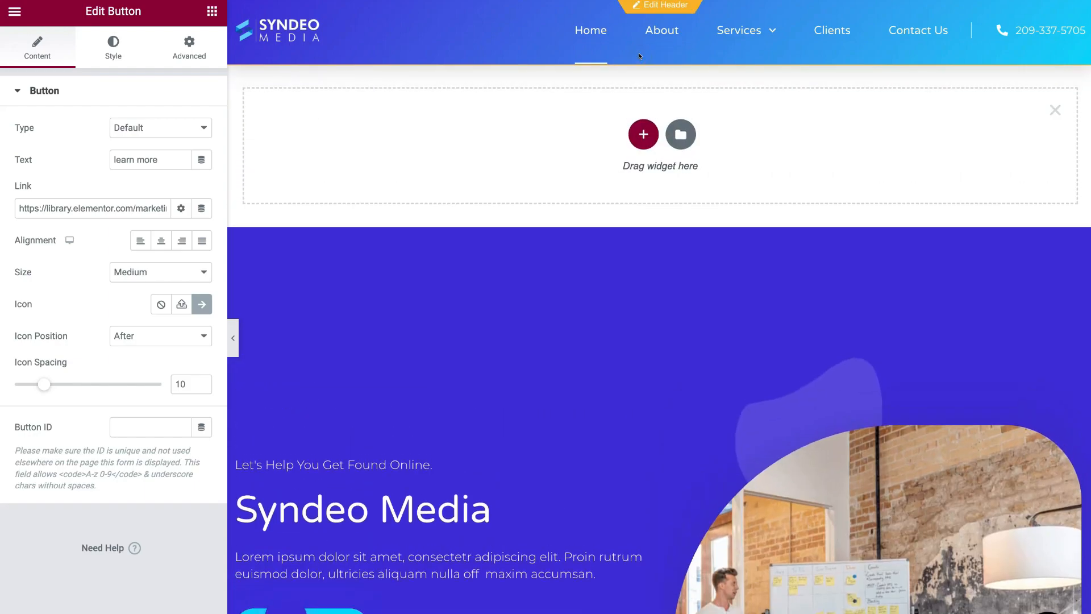
click(636, 132)
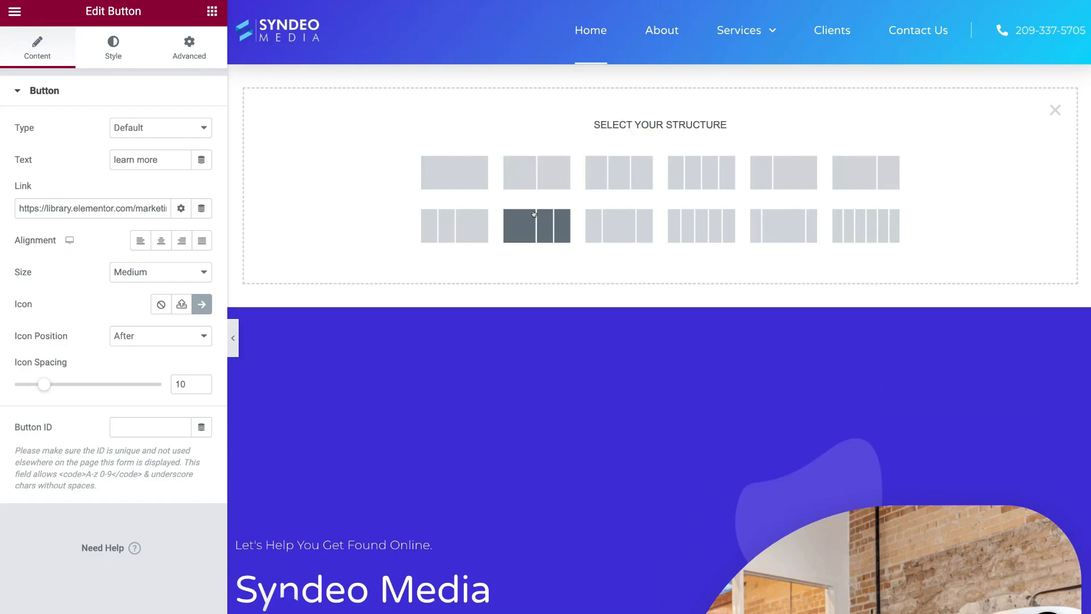
click(607, 174)
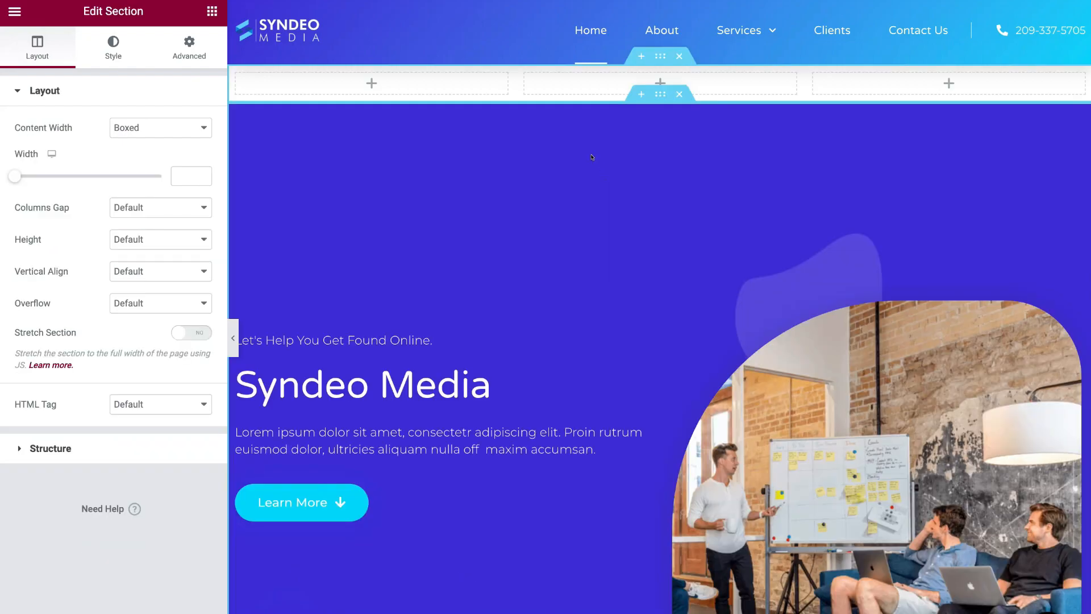
click(370, 82)
drag(84, 263, 369, 85)
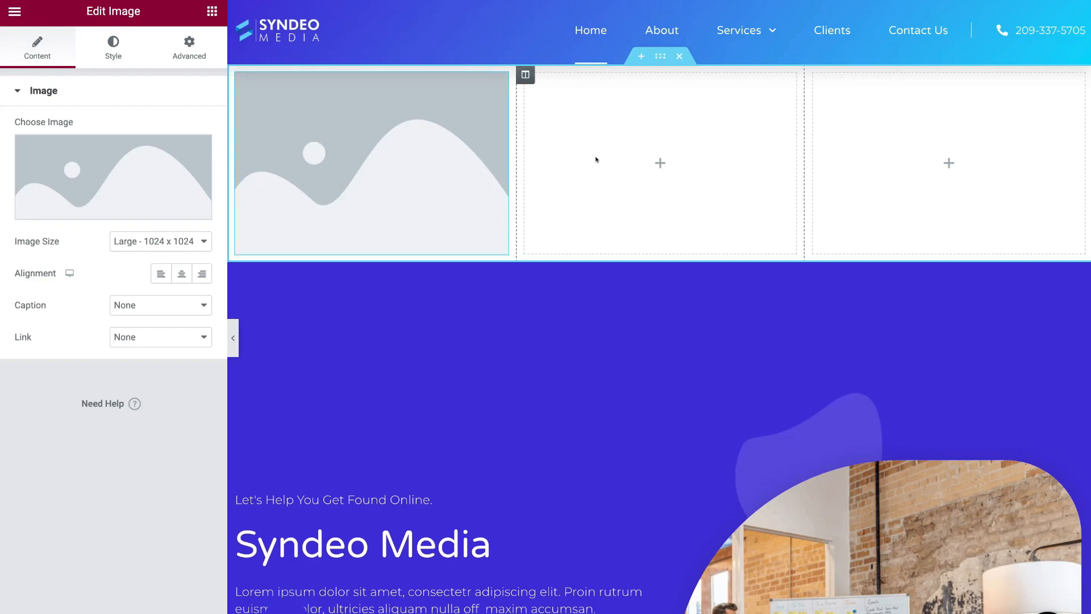
click(677, 56)
scroll(640, 131, down, 10)
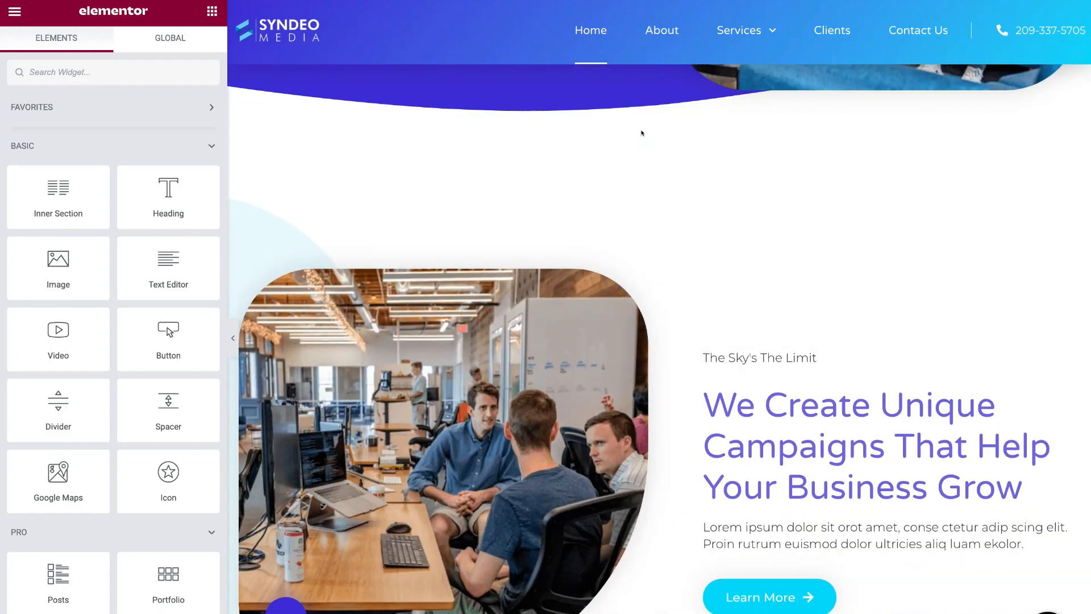
- Insert an empty section directly below the hero using the Add New Section button
scroll(641, 133, up, 2)
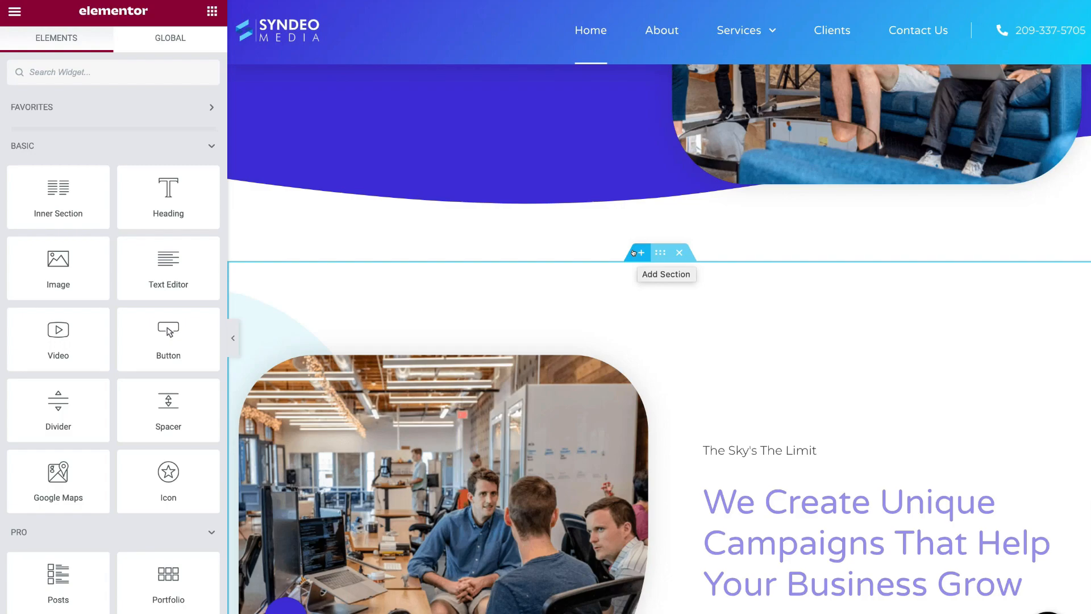
click(637, 253)
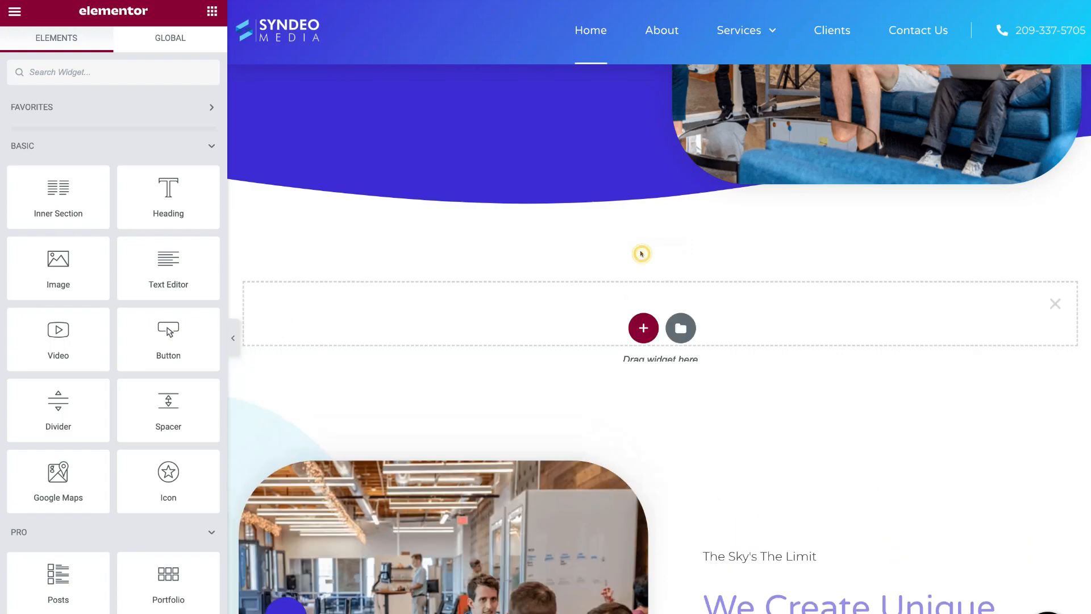
- Open the template library's Blocks tab and filter it to the Call To Action category
click(669, 328)
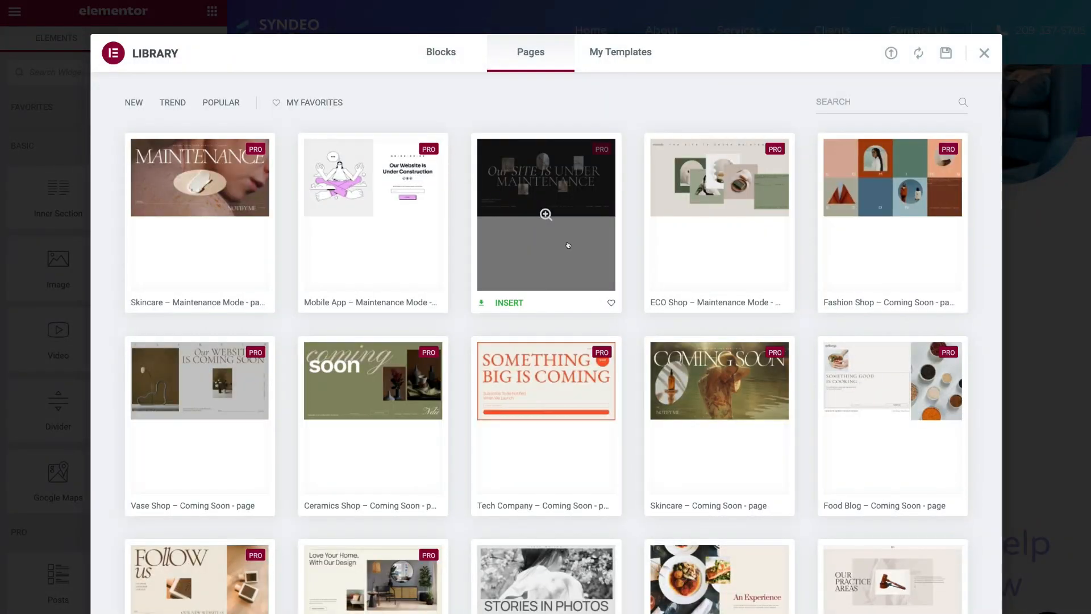
scroll(568, 273, down, 1)
scroll(568, 246, down, 2)
scroll(370, 227, down, 1)
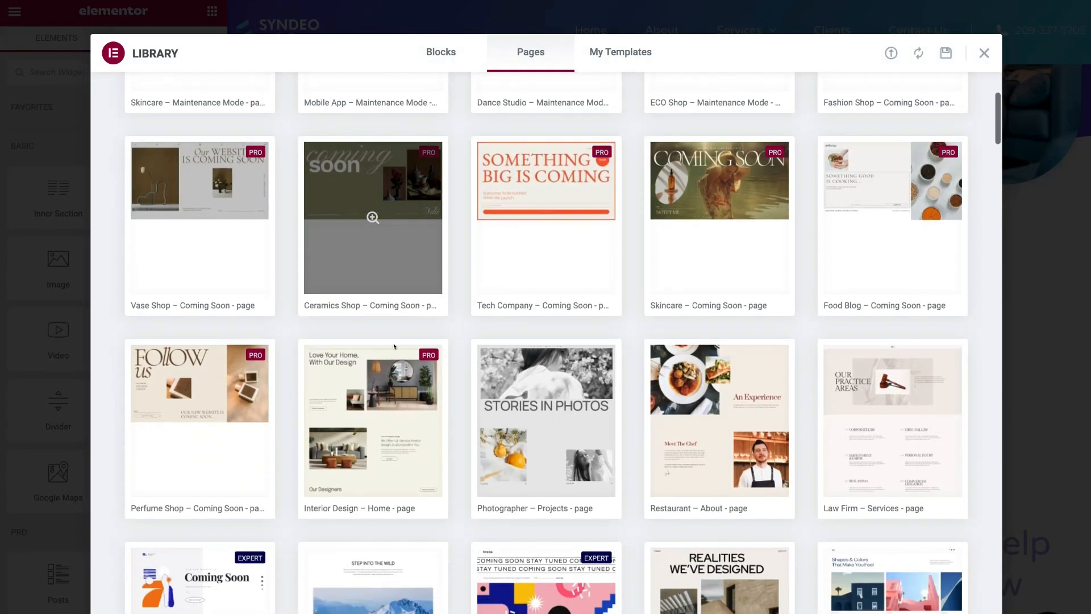
scroll(512, 284, up, 4)
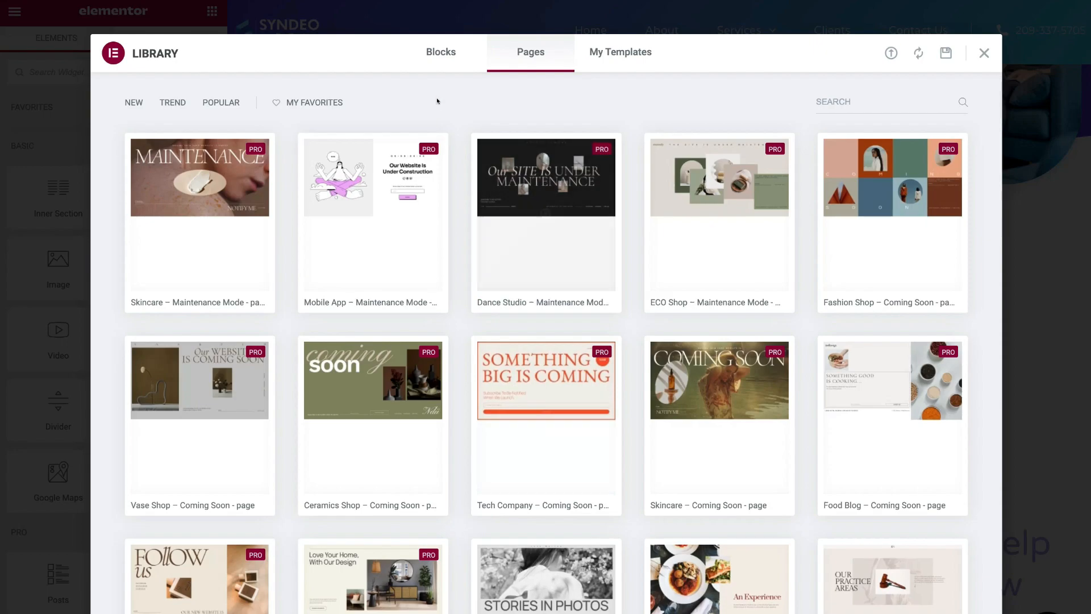
click(434, 52)
scroll(404, 114, down, 9)
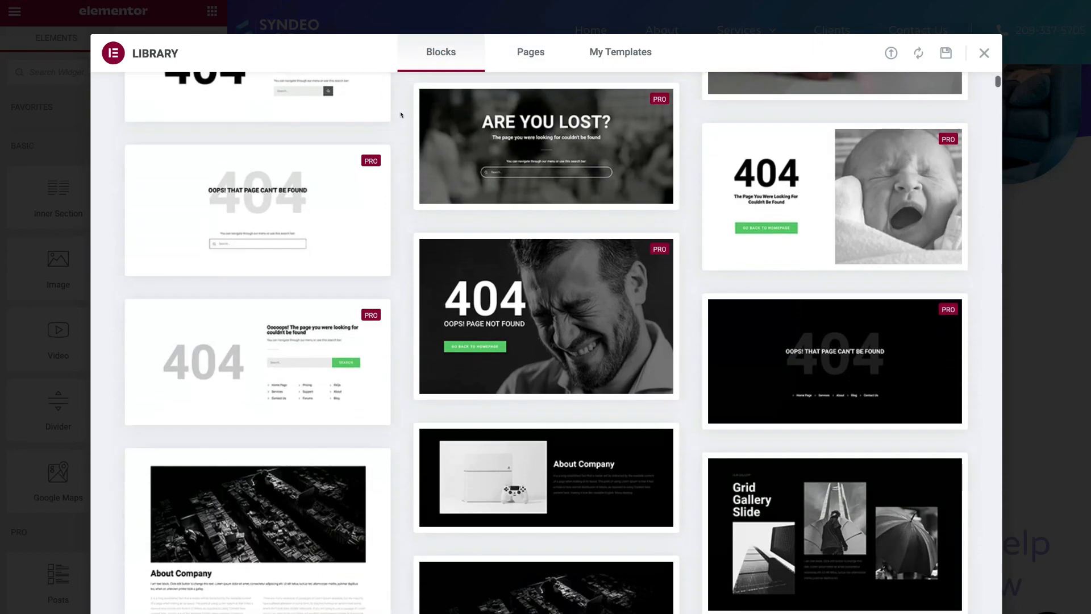
scroll(401, 116, down, 15)
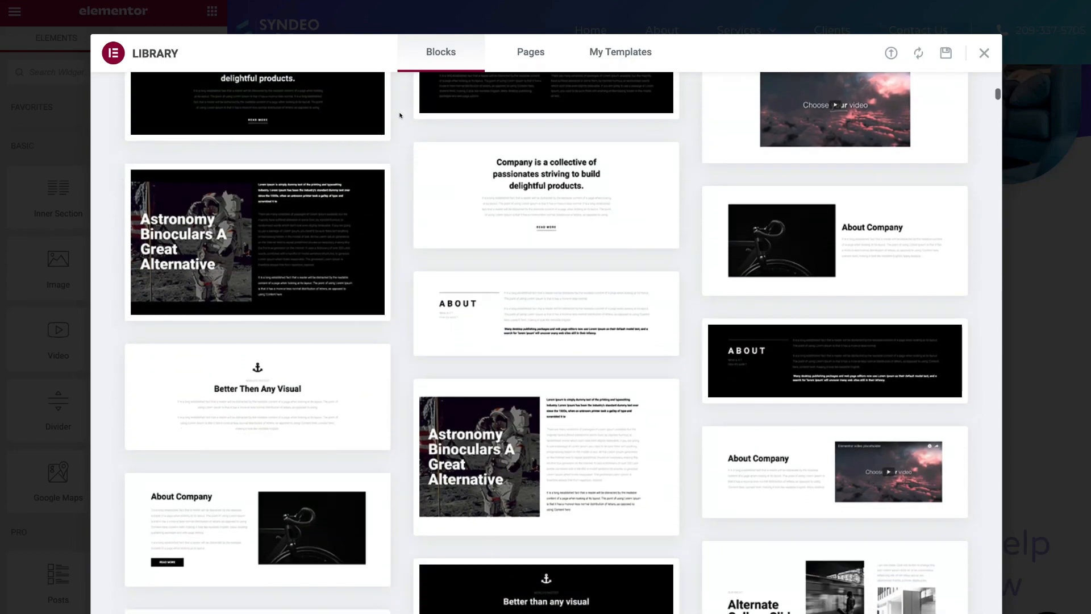
scroll(401, 114, up, 20)
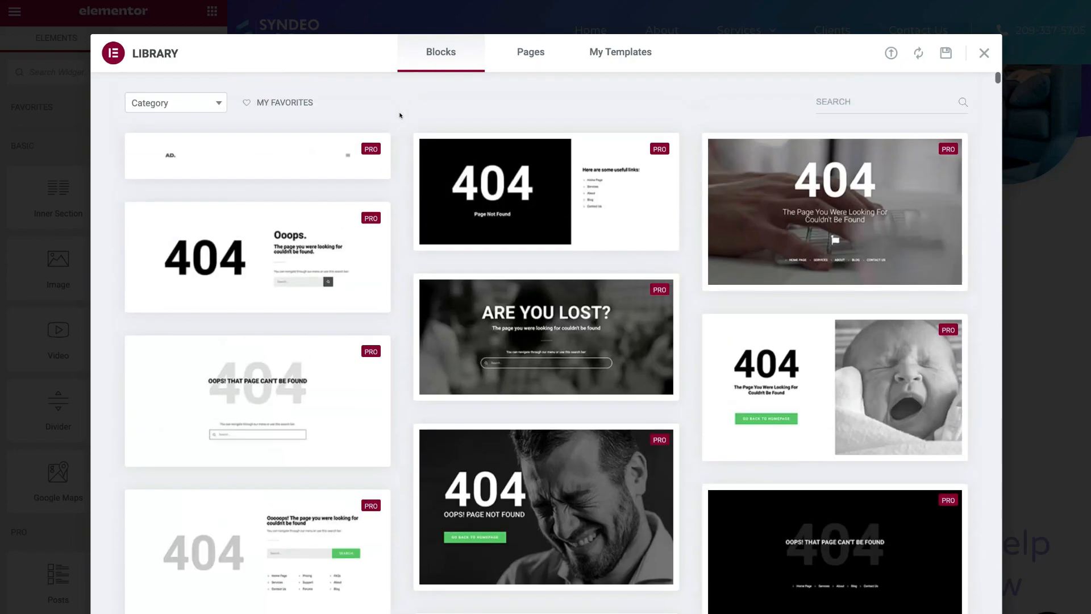
click(195, 100)
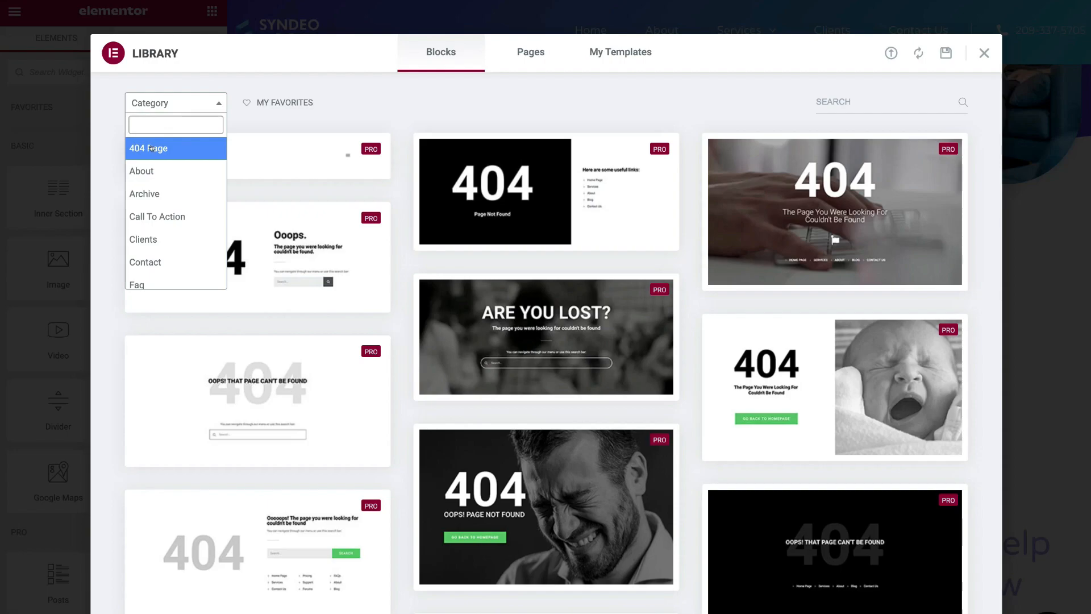
click(175, 216)
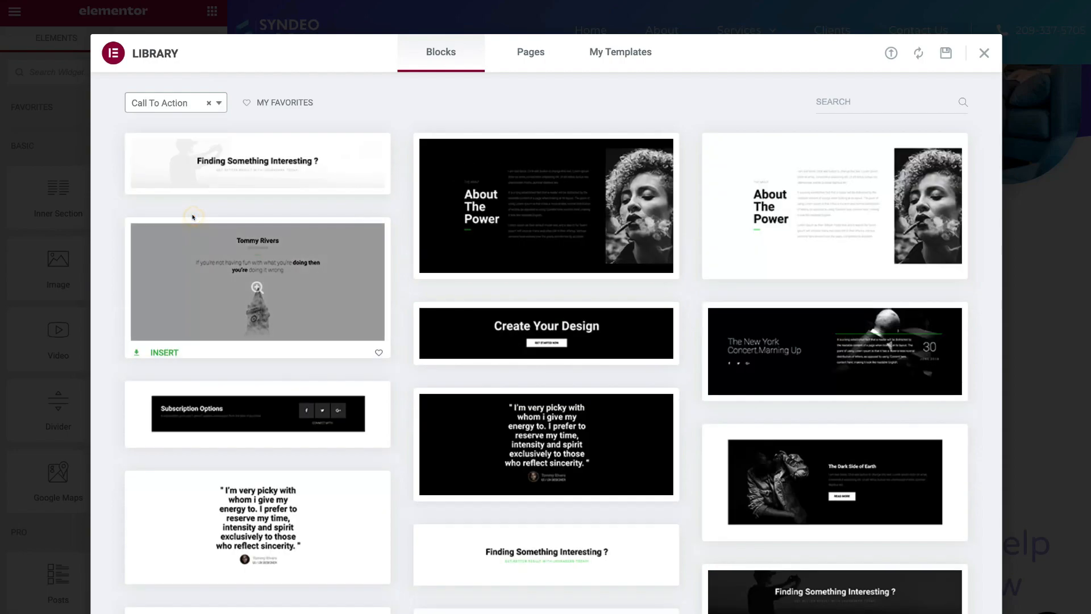
scroll(283, 200, down, 10)
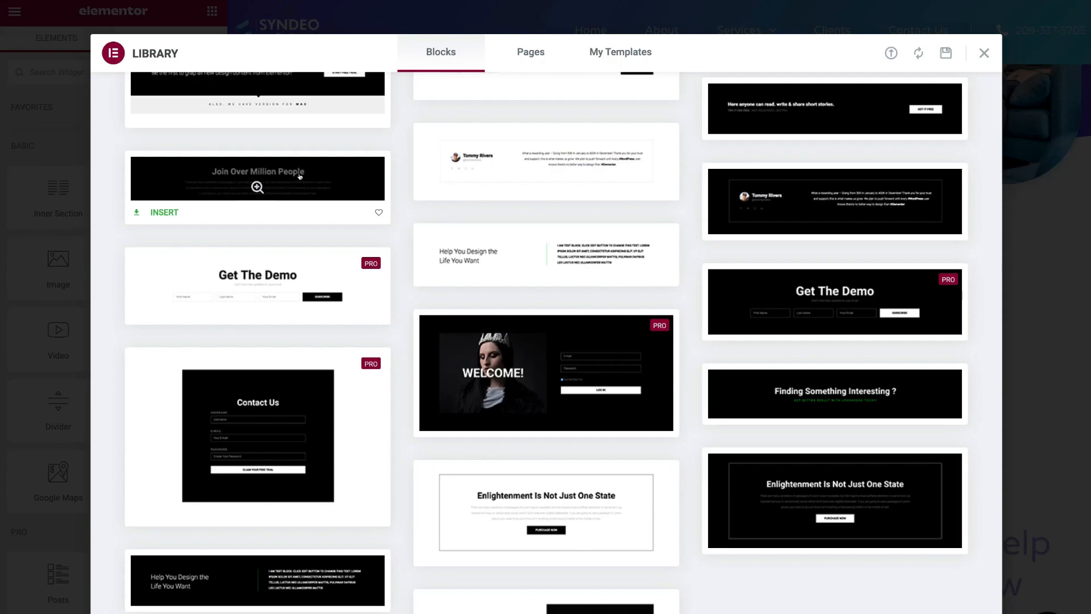
- Insert the Join Over A Million People block, review it, then delete that section again
click(158, 212)
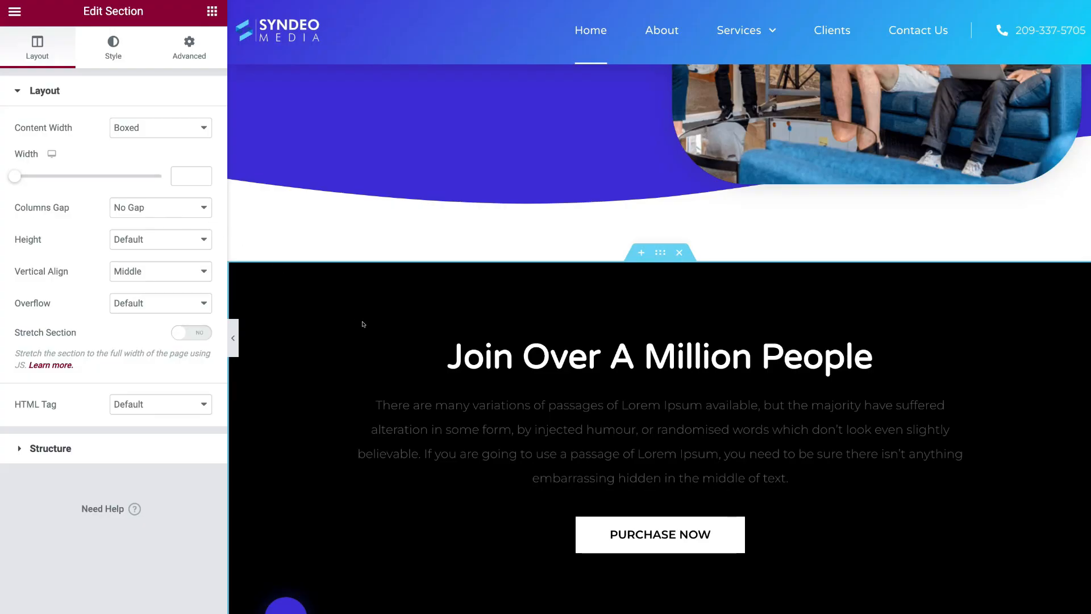
scroll(363, 324, down, 2)
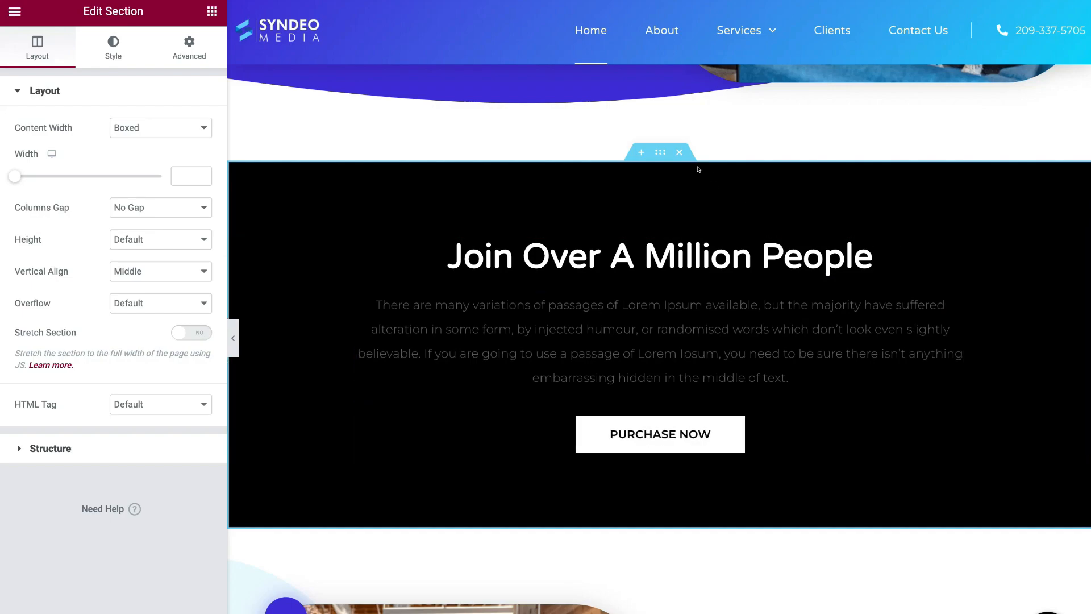
click(679, 154)
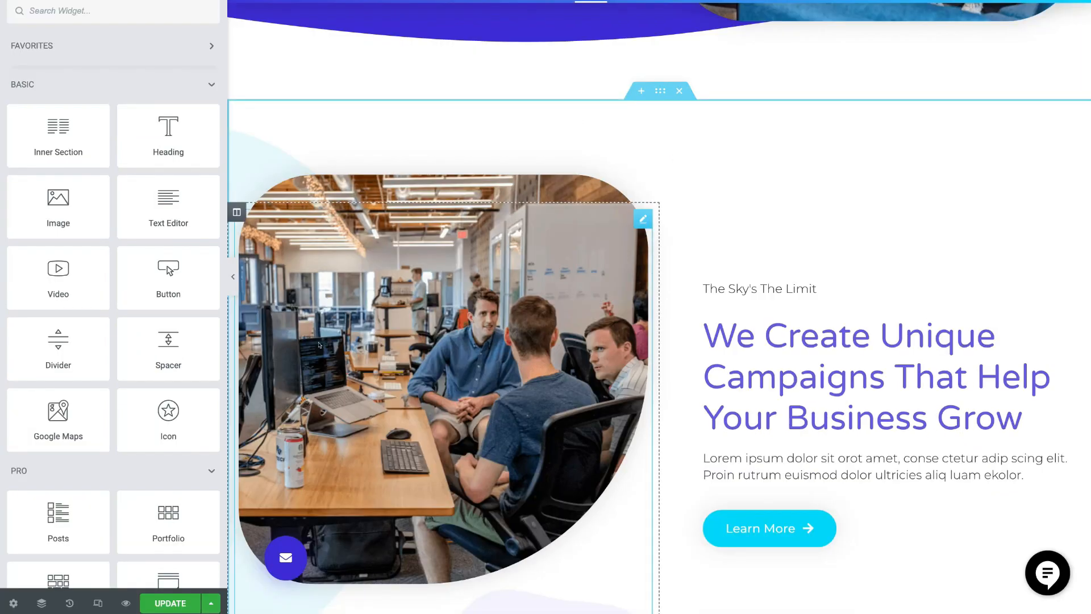
- Save the home page and check that the hero is followed by the campaigns section
click(178, 603)
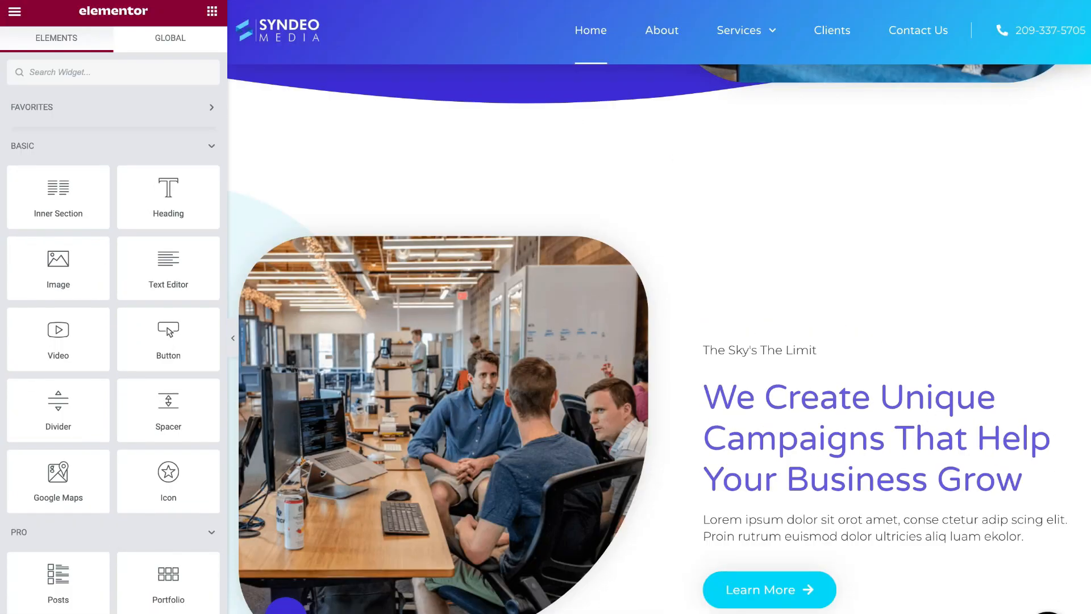
scroll(353, 594, up, 8)
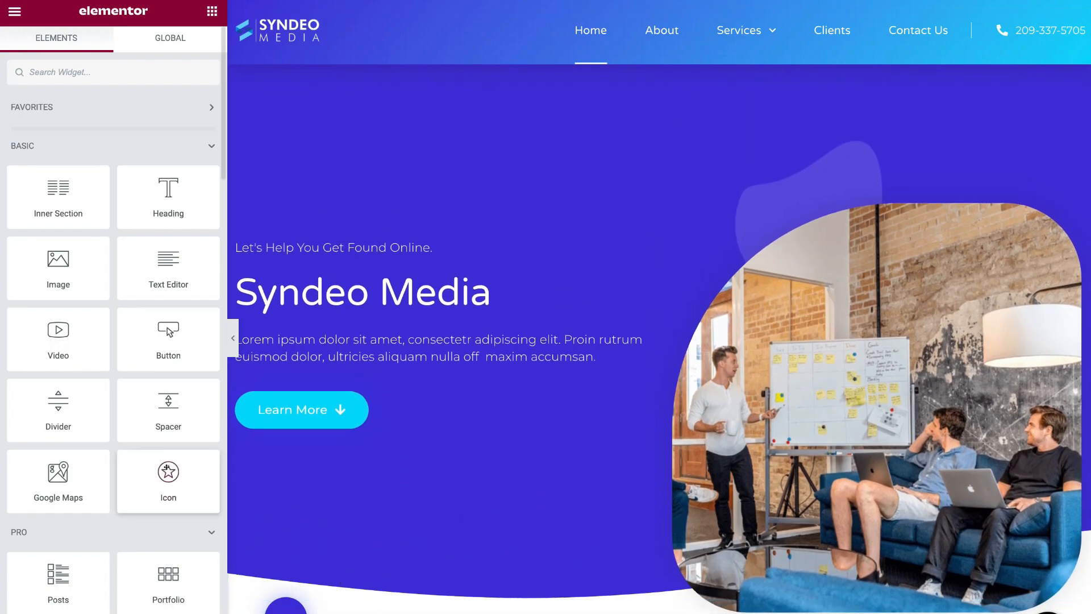
scroll(166, 466, down, 7)
scroll(167, 466, down, 6)
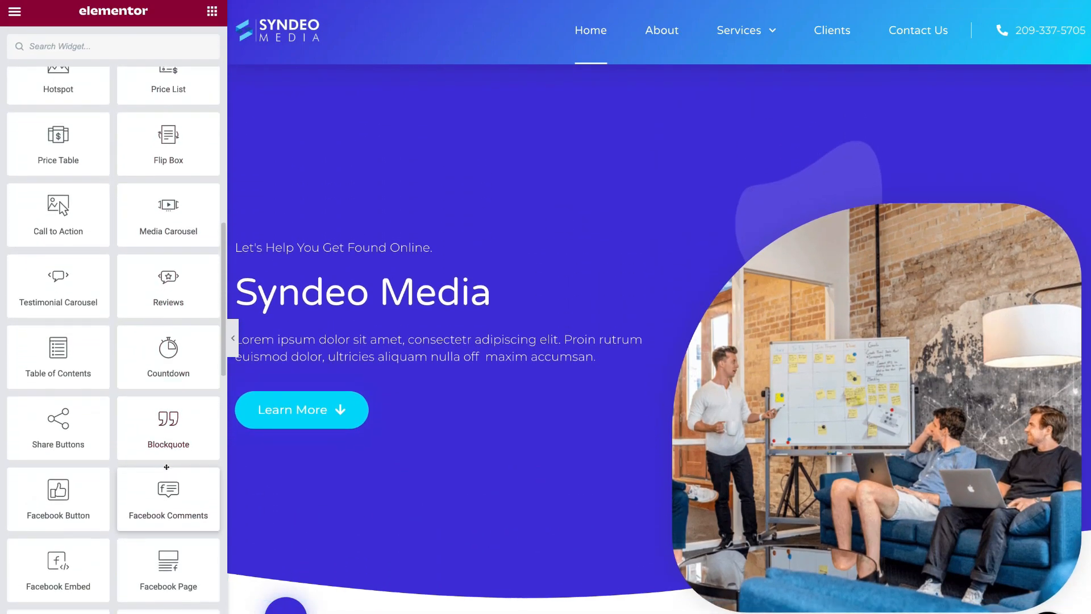
scroll(112, 434, up, 5)
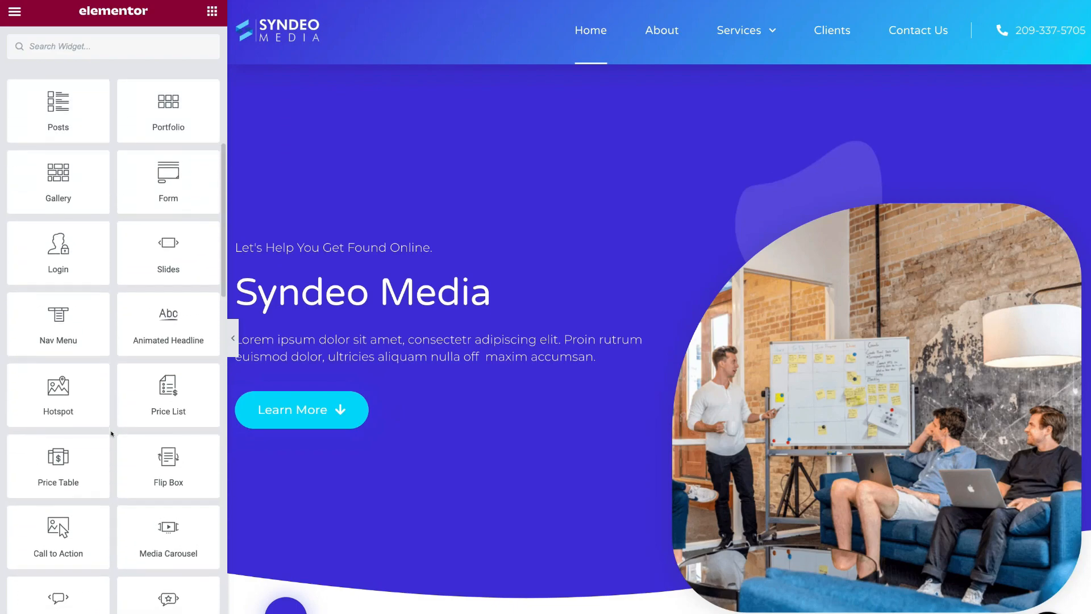
scroll(112, 434, down, 12)
scroll(112, 434, down, 3)
scroll(112, 434, down, 4)
scroll(112, 433, up, 9)
scroll(112, 434, up, 11)
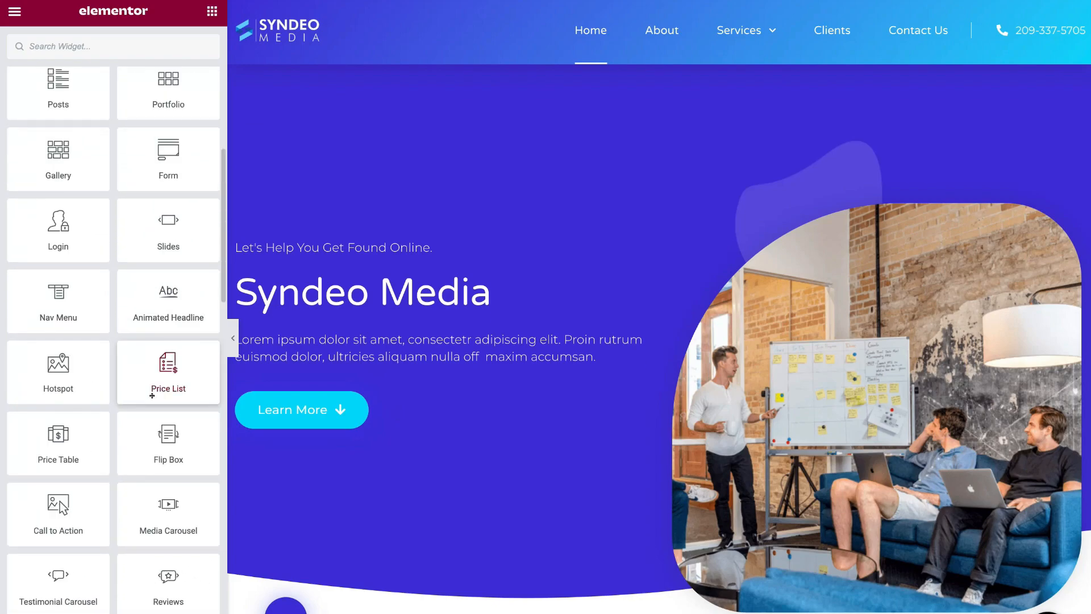
scroll(152, 395, up, 9)
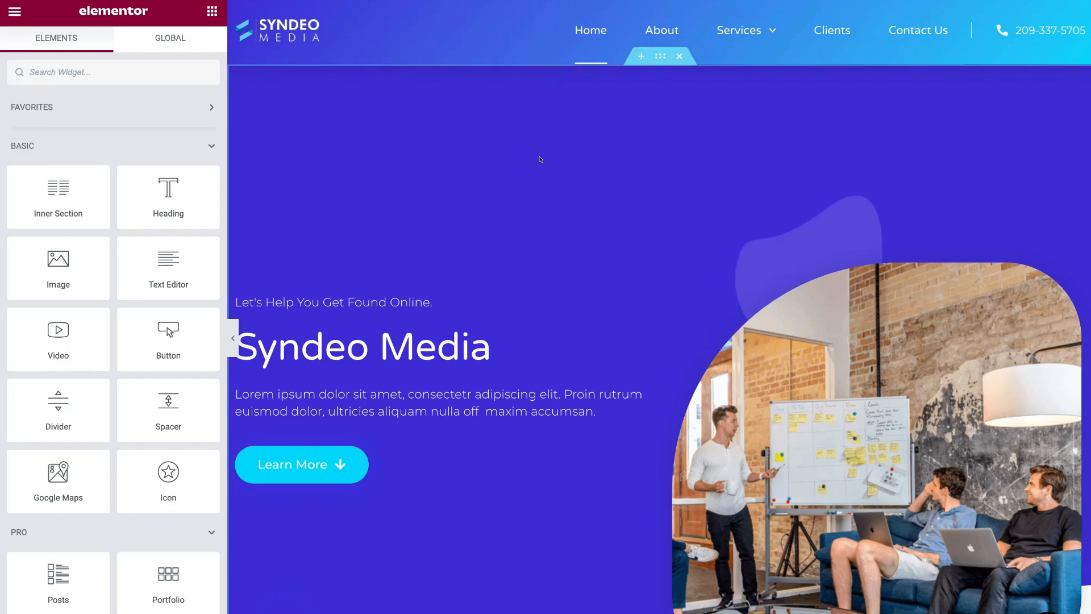
scroll(541, 160, down, 5)
scroll(541, 160, down, 10)
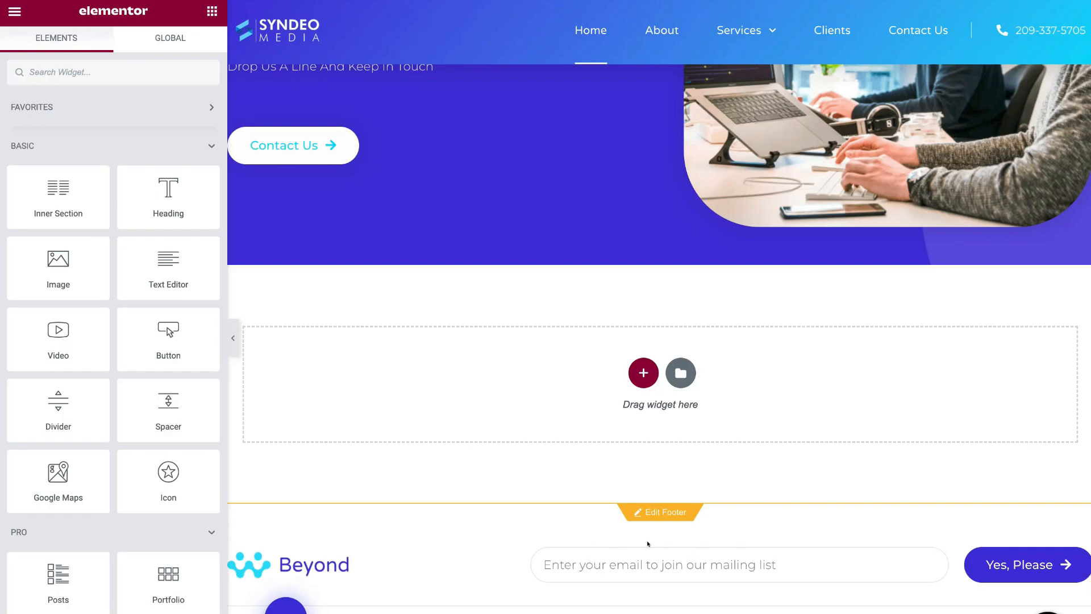
scroll(648, 544, up, 15)
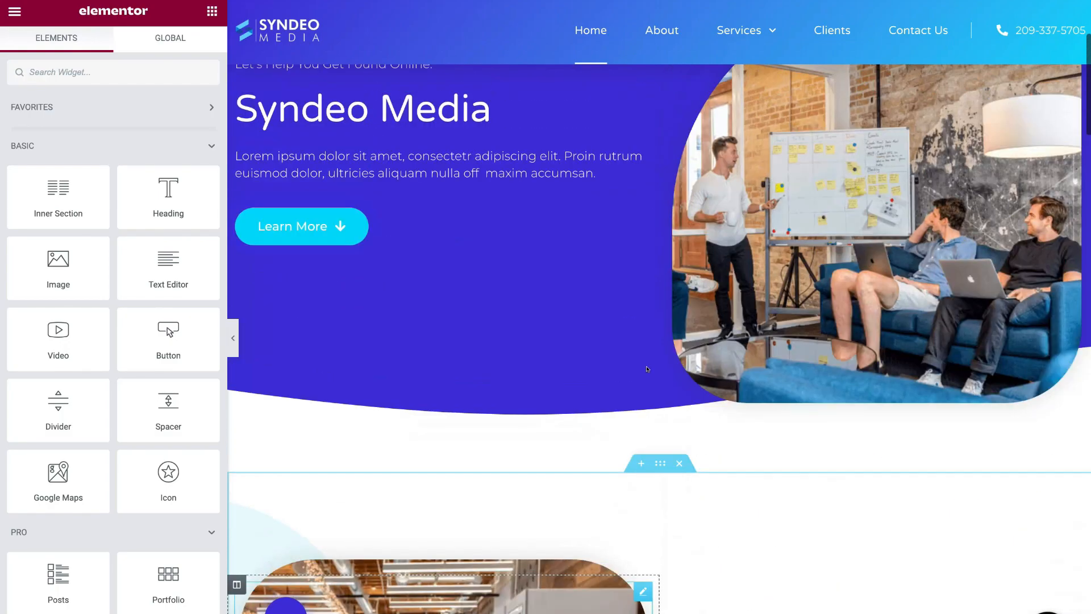
scroll(647, 369, up, 4)
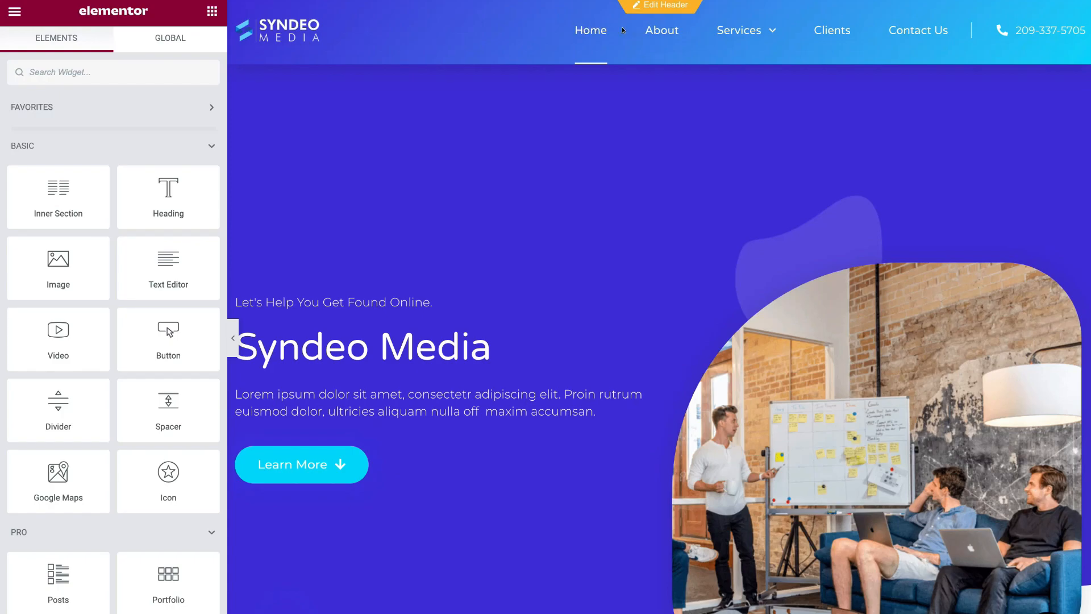
- Replace the header's Icon List phone number with the new number and save the header
click(645, 5)
click(1021, 31)
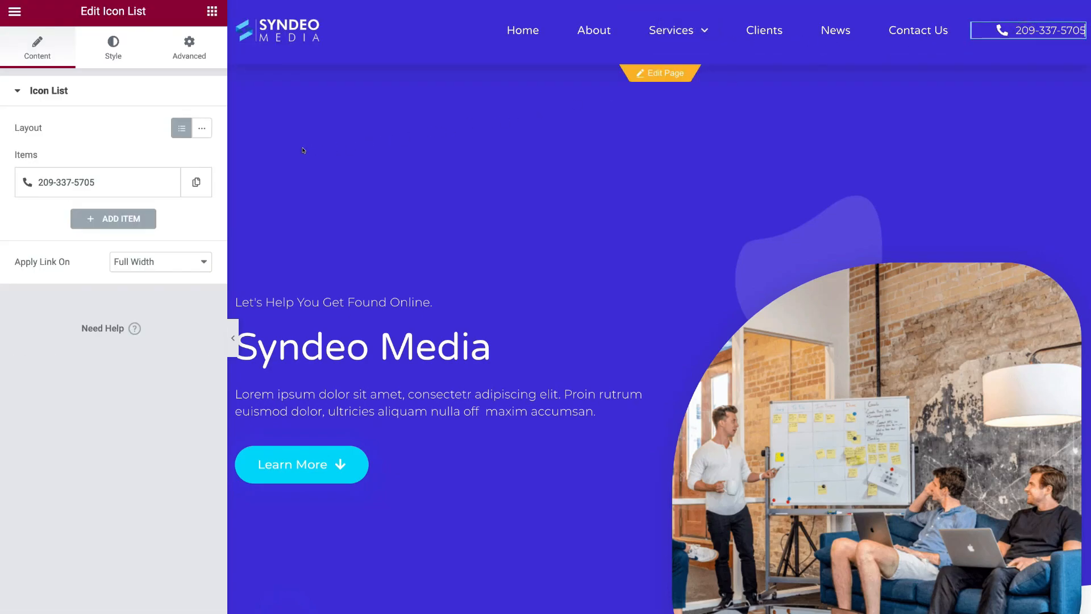
click(108, 181)
drag(88, 236, 8, 240)
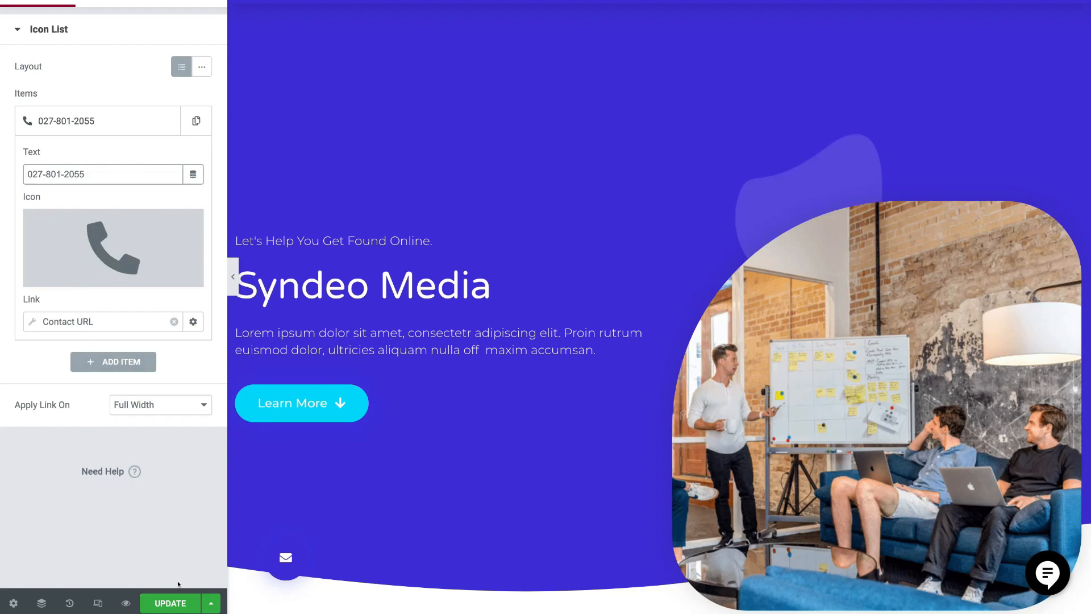
click(175, 602)
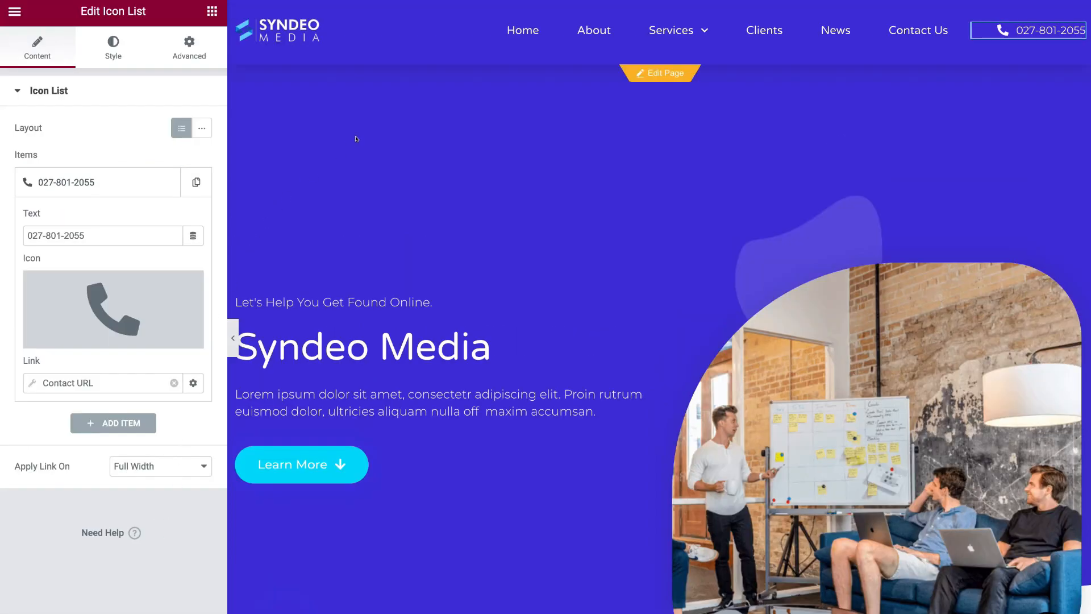
- Inspect the header's Site Logo settings: dynamic Site Logo, Full size, linked to Site URL
click(293, 24)
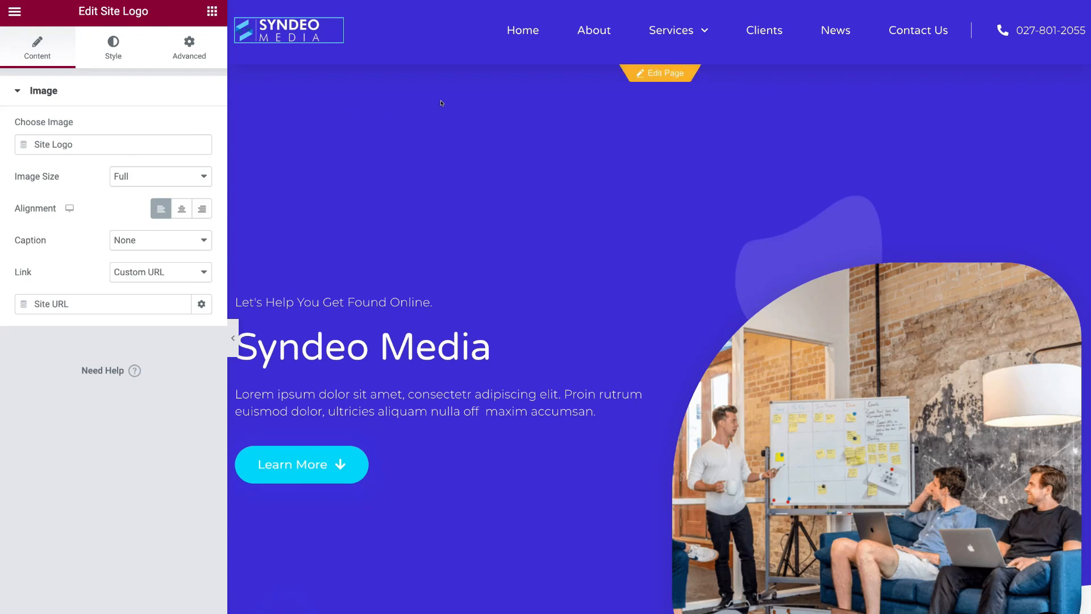
scroll(641, 113, down, 5)
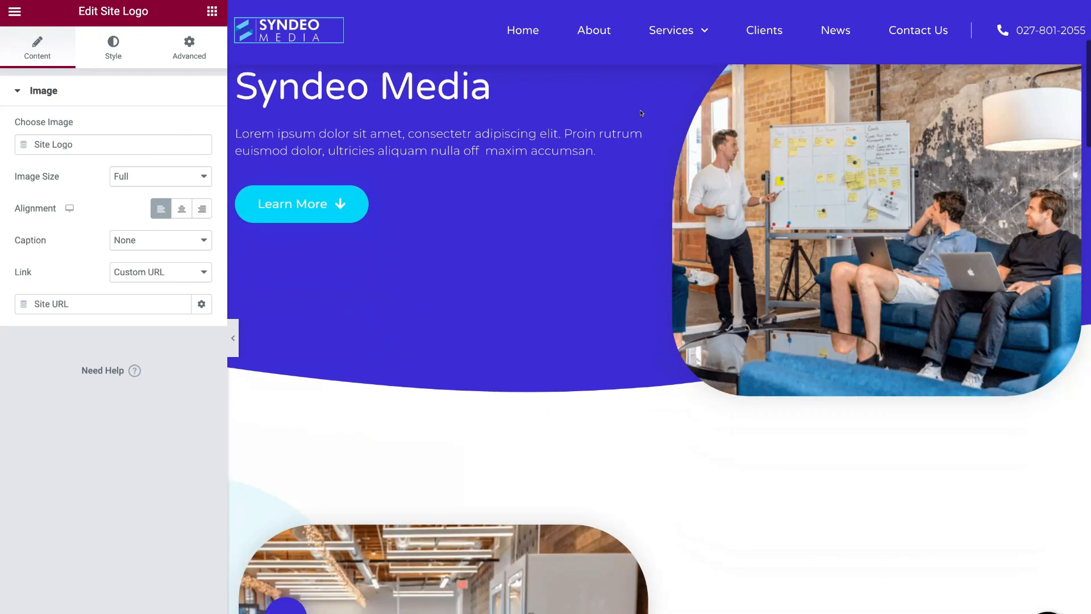
scroll(641, 113, down, 10)
scroll(640, 113, down, 15)
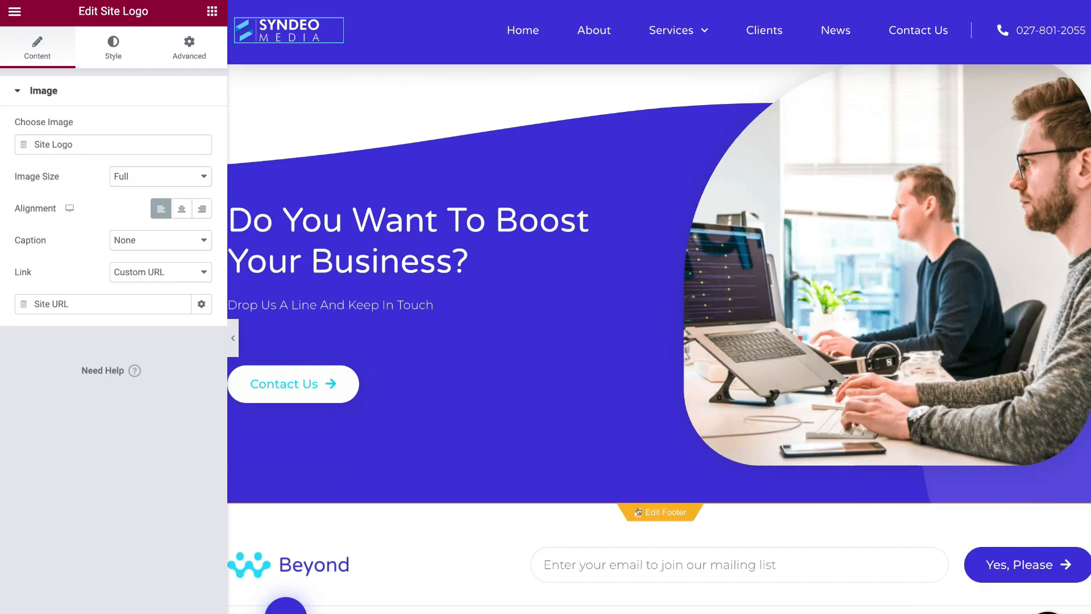
- In the footer template, replace the Beyond logo with the uploaded Syndeo Media.png
click(657, 512)
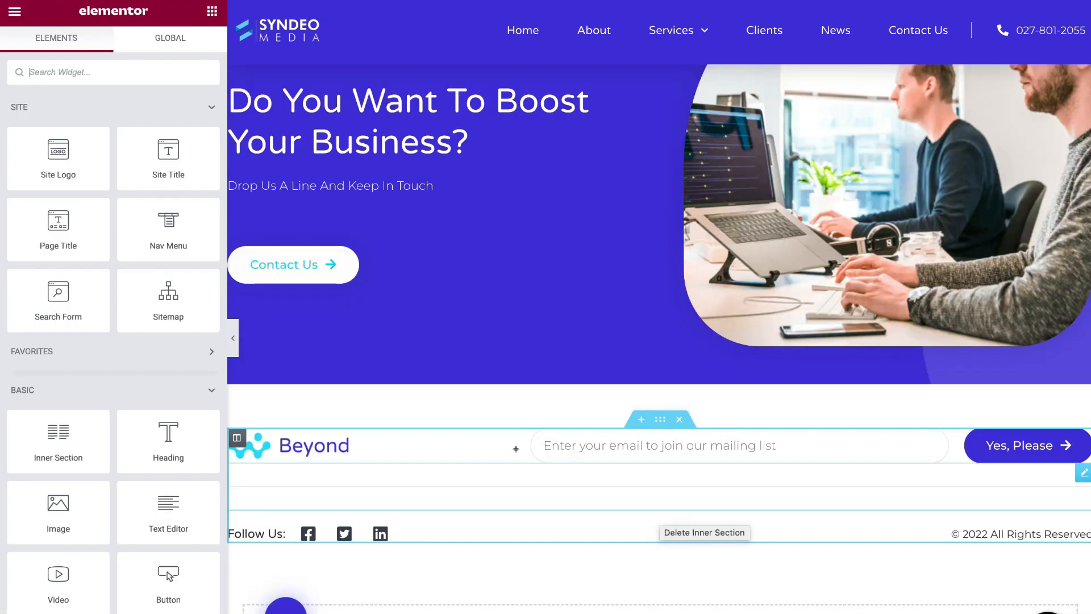
click(316, 441)
mouse_move(103, 168)
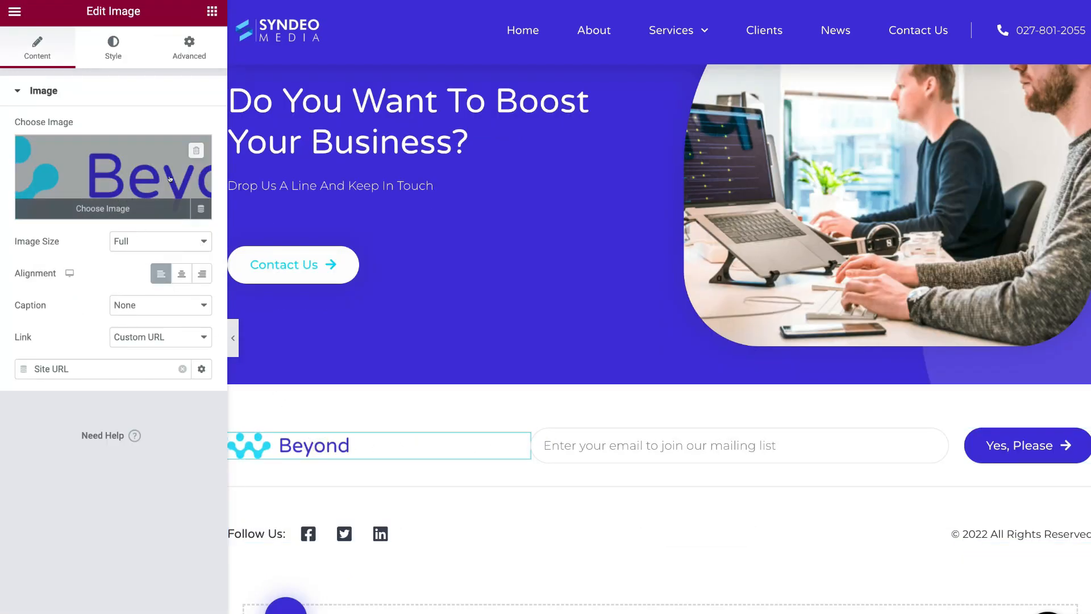
click(113, 168)
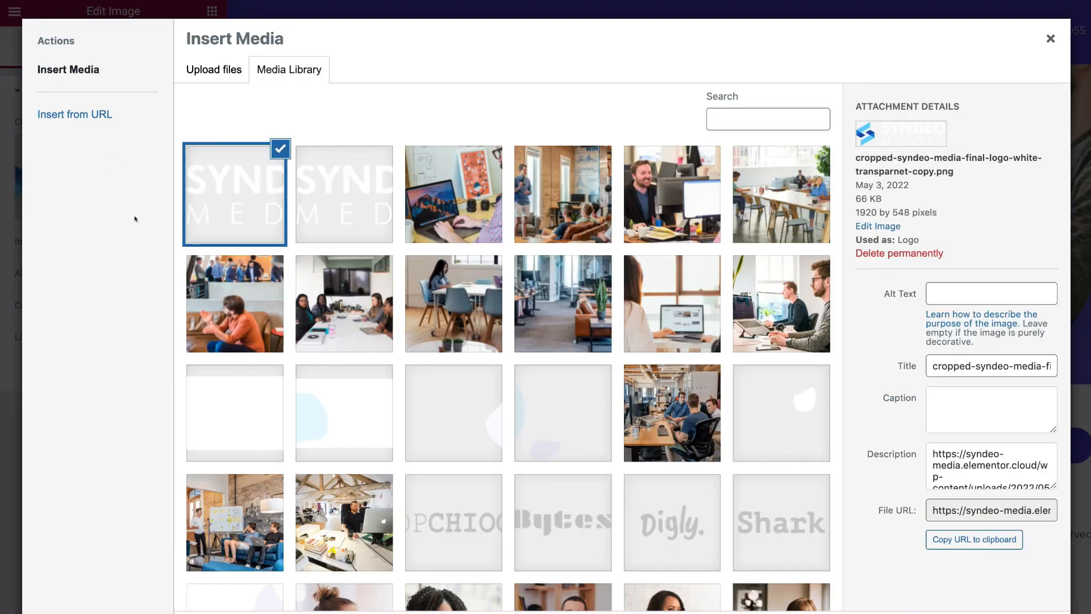
click(204, 76)
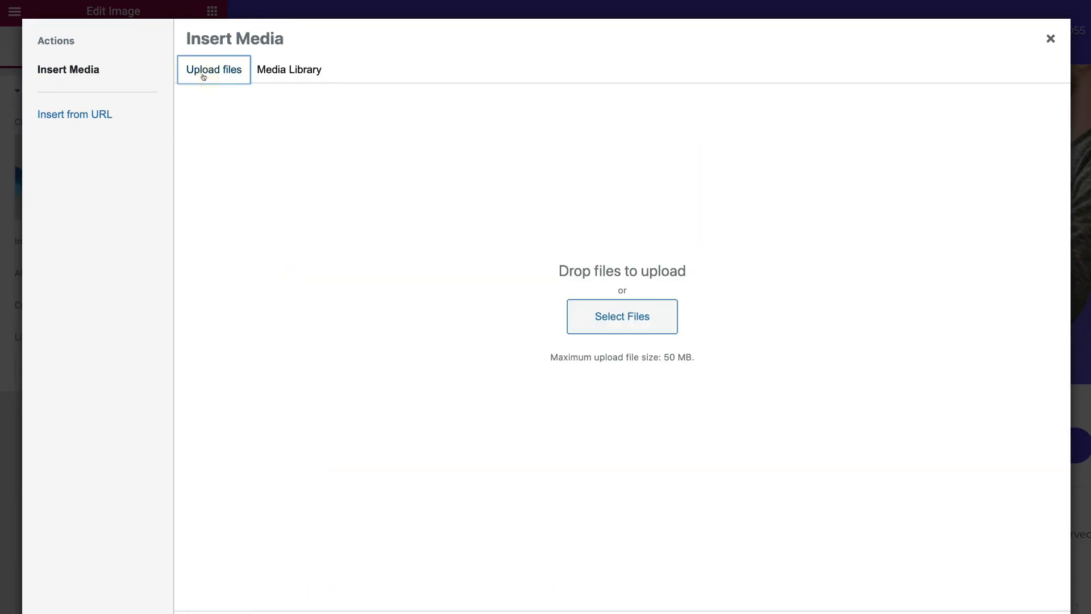
click(601, 319)
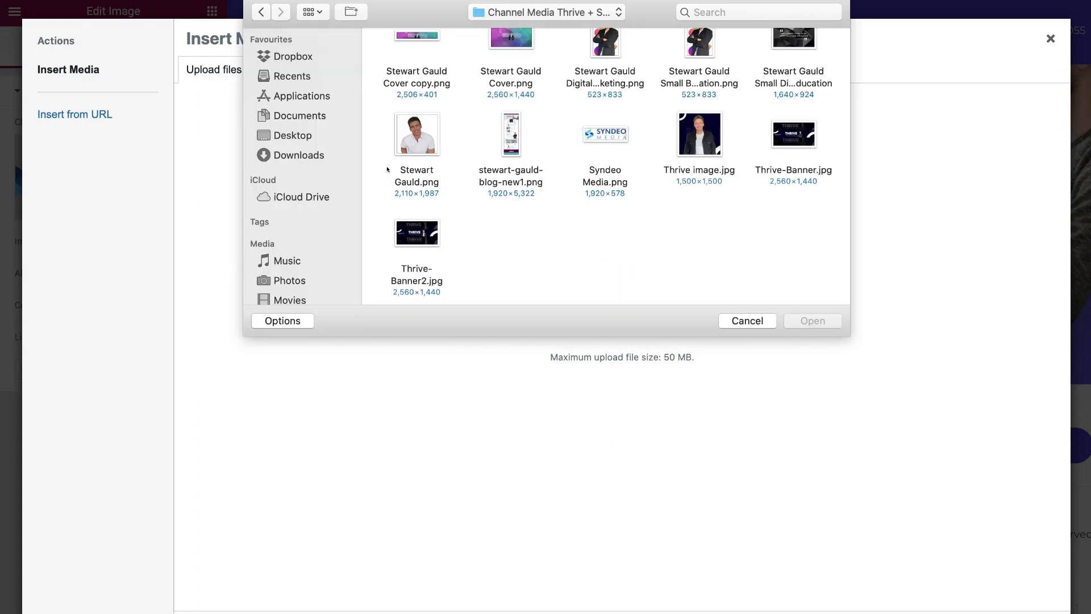
click(605, 135)
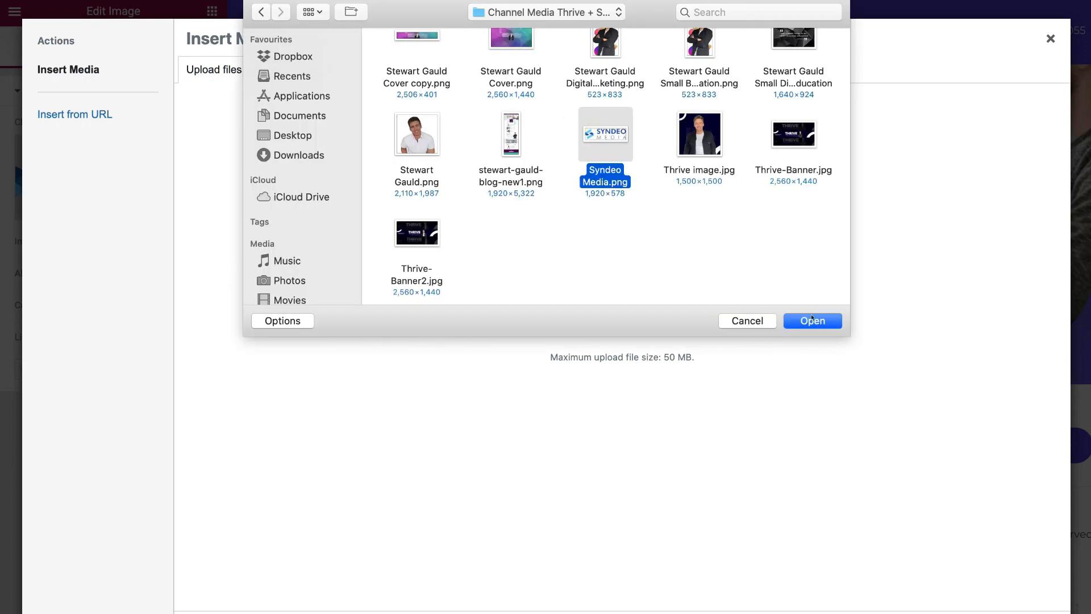
click(812, 319)
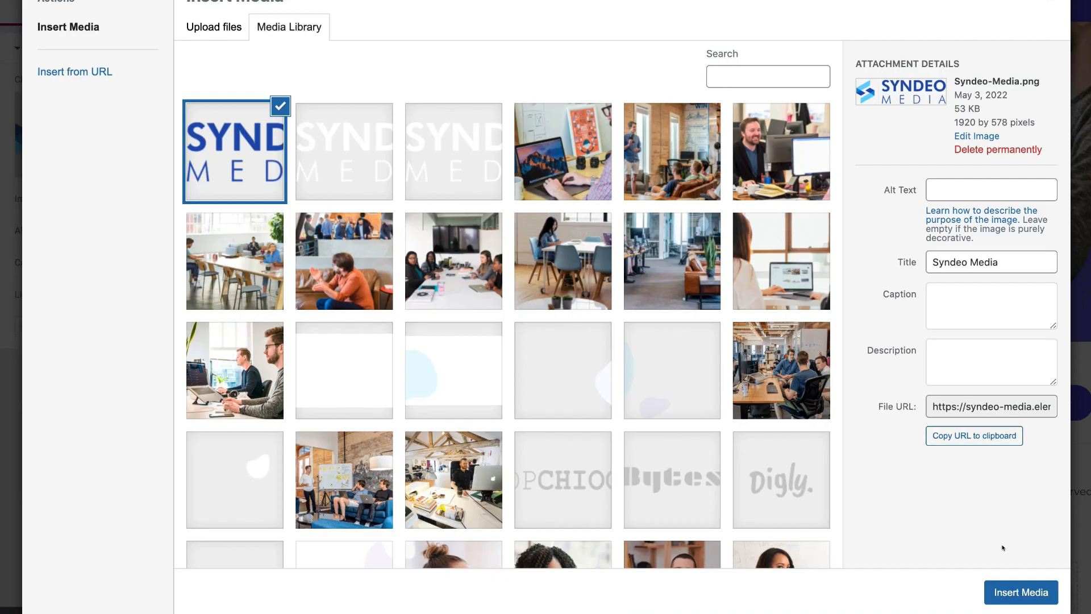
click(1009, 590)
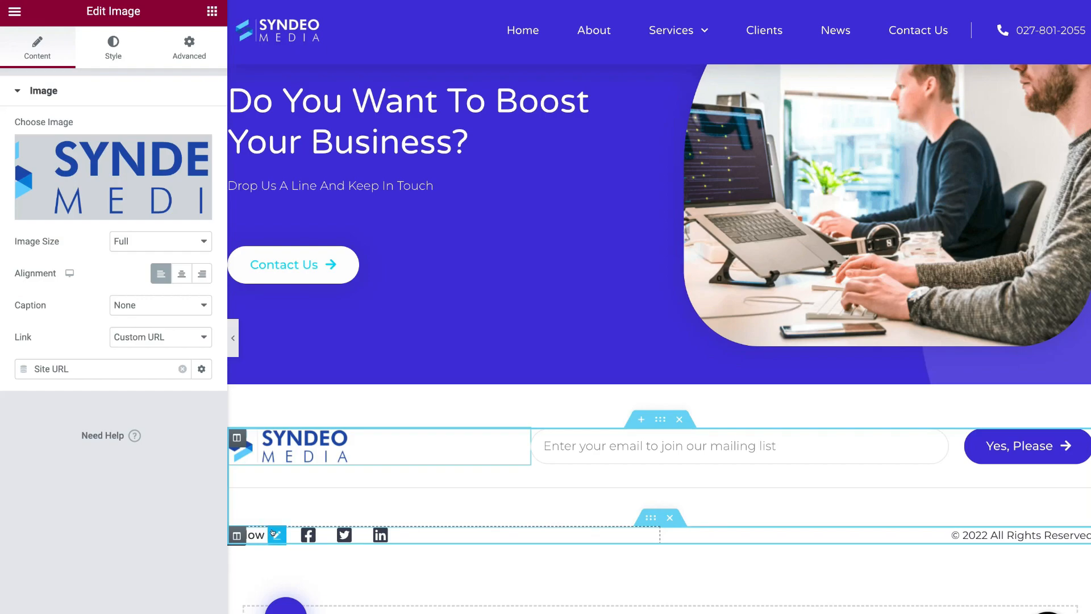
click(382, 534)
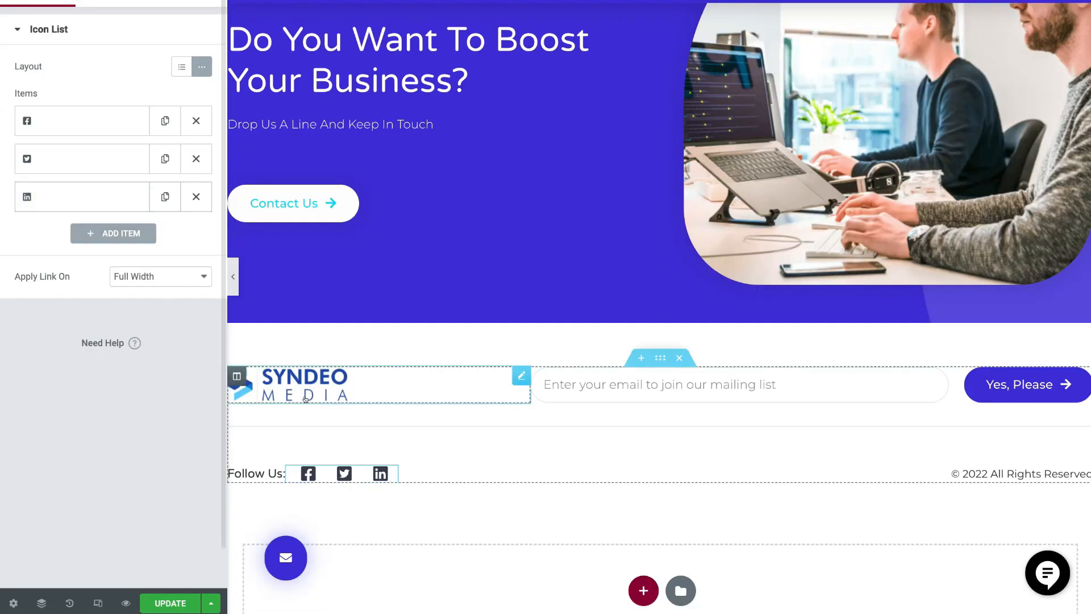
- Delete the Follow Us icon list and add a Social Icons widget in its place
right_click(368, 470)
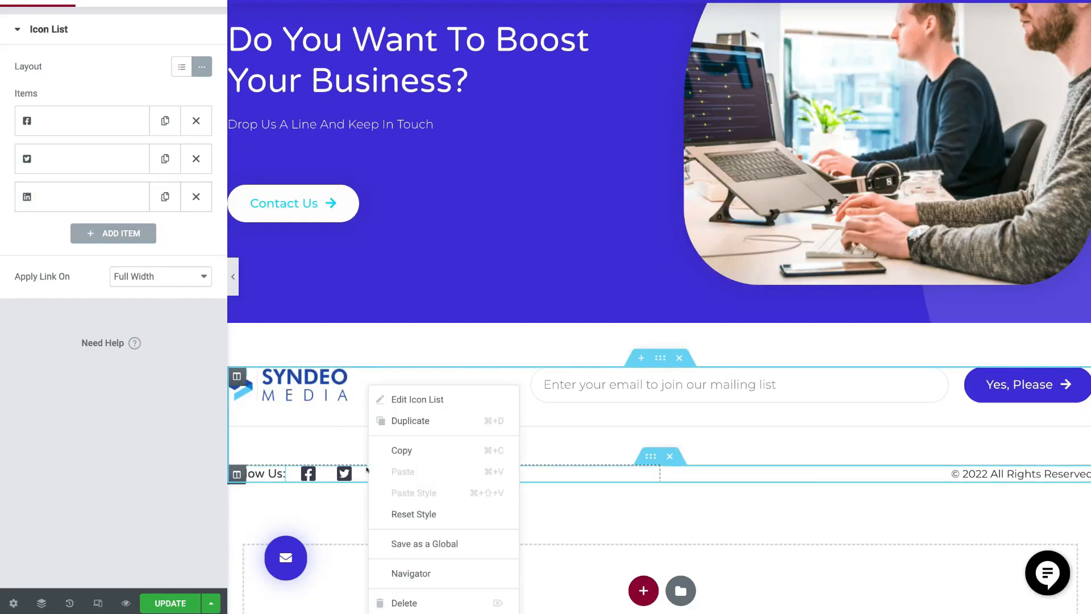
click(423, 602)
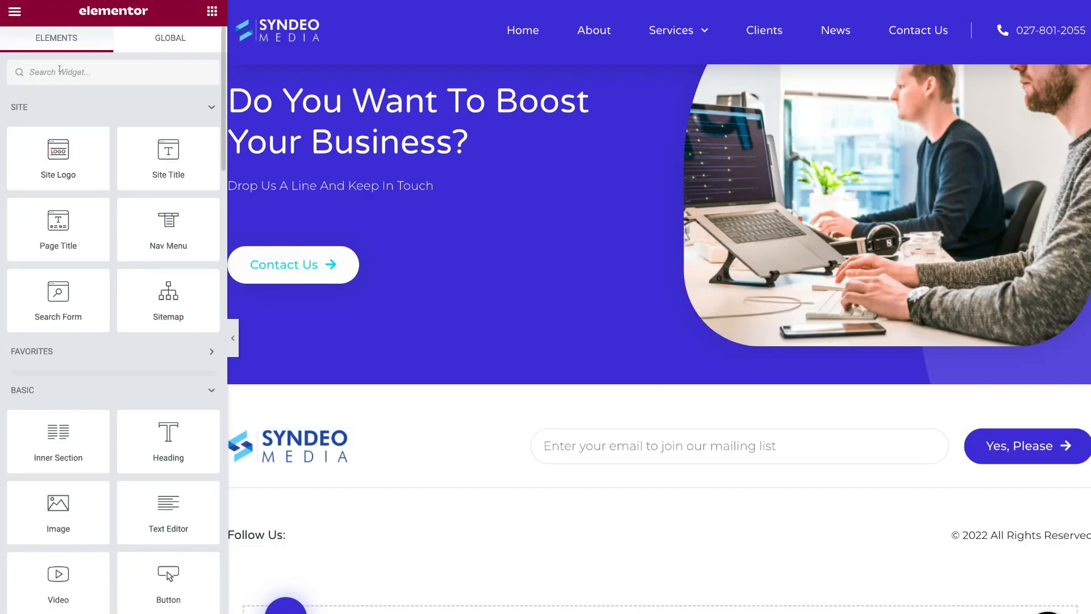
text(so)
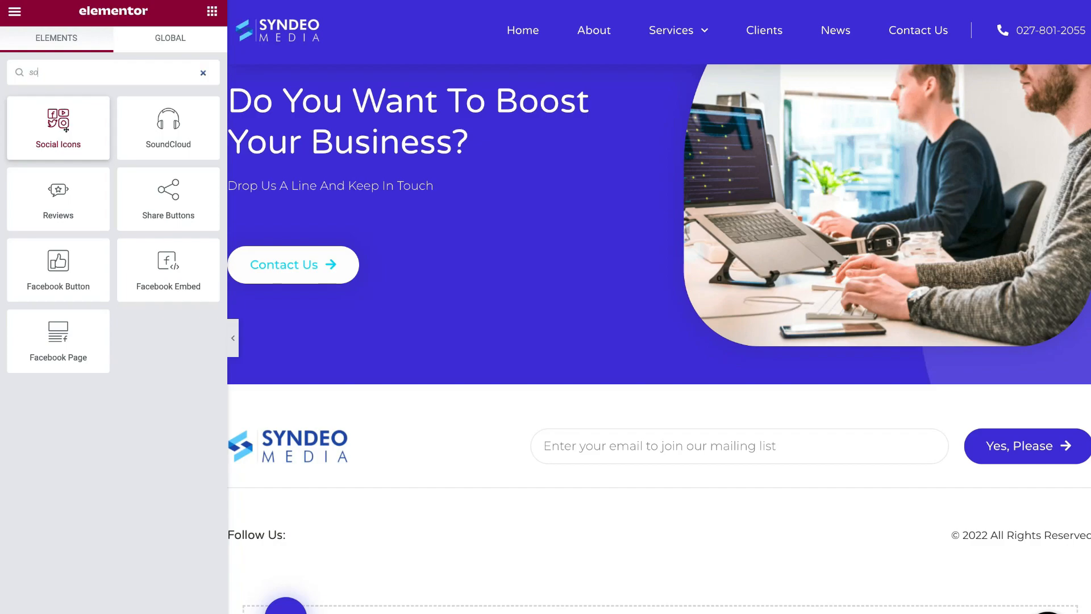
drag(66, 130, 357, 540)
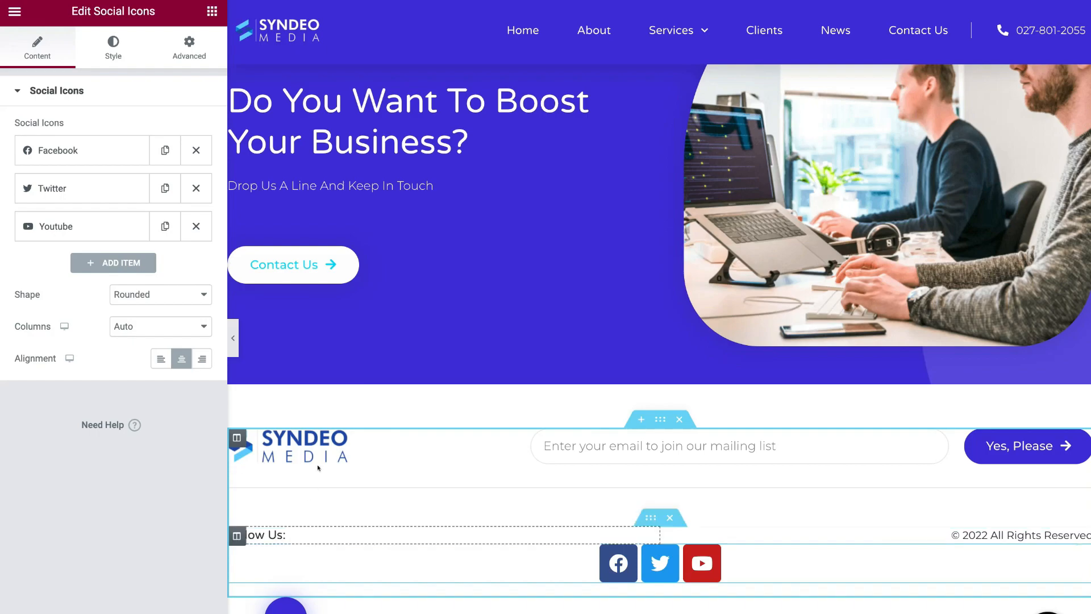
- Left-align the Facebook, Twitter and YouTube social icons and save the footer
click(112, 218)
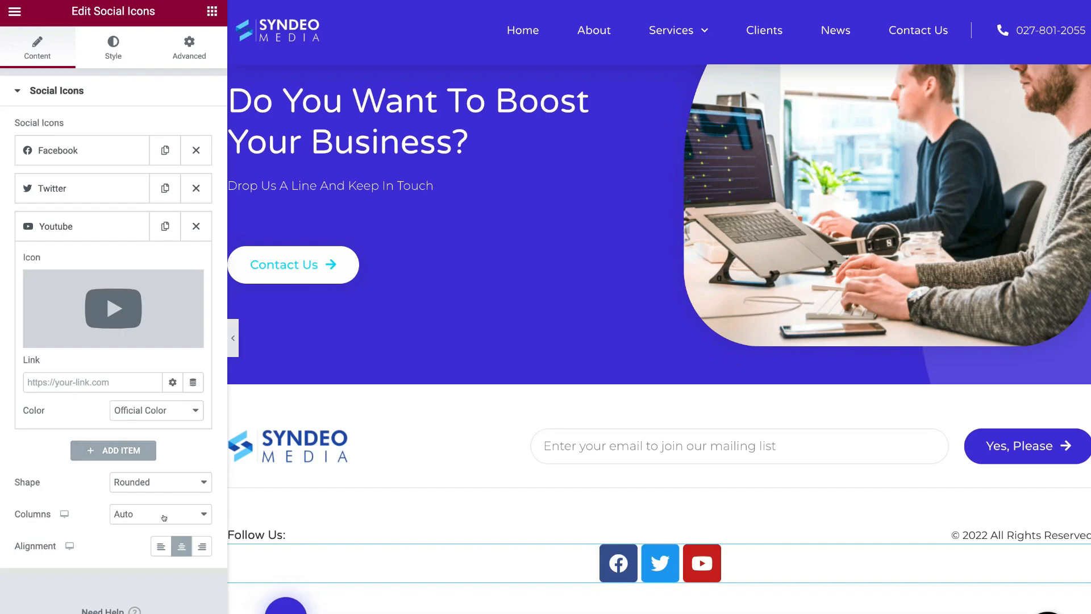
click(151, 540)
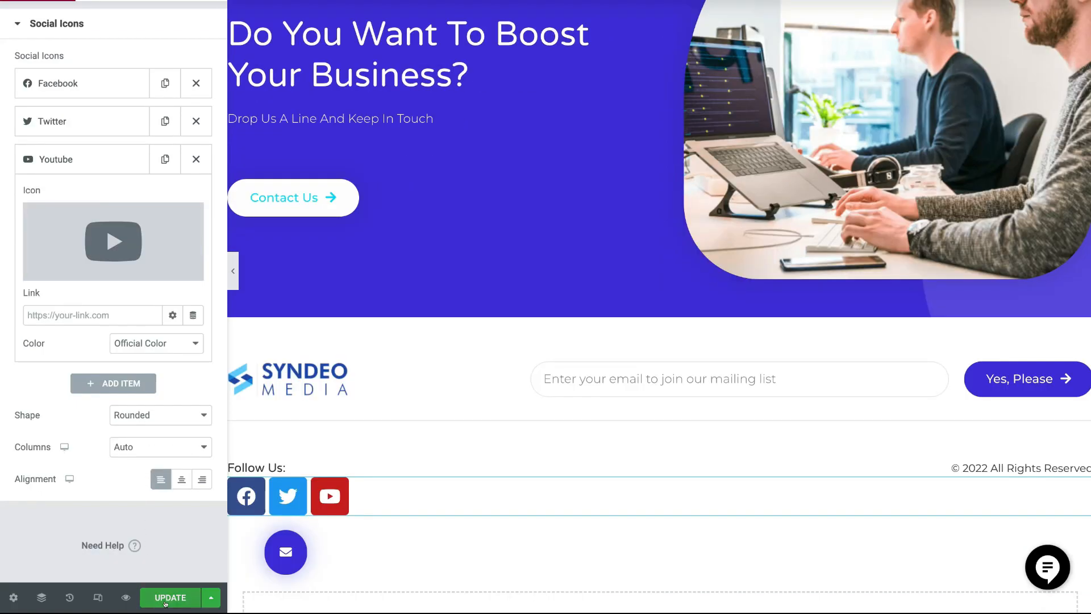
click(165, 600)
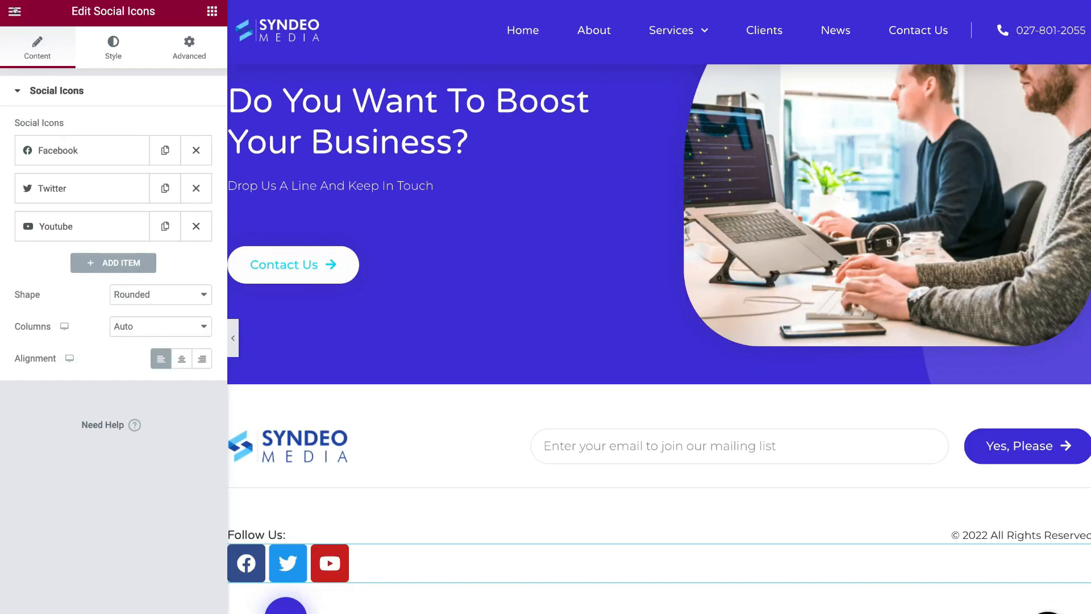
- Go to the Theme Builder's Footer list and start adding a new footer
click(17, 9)
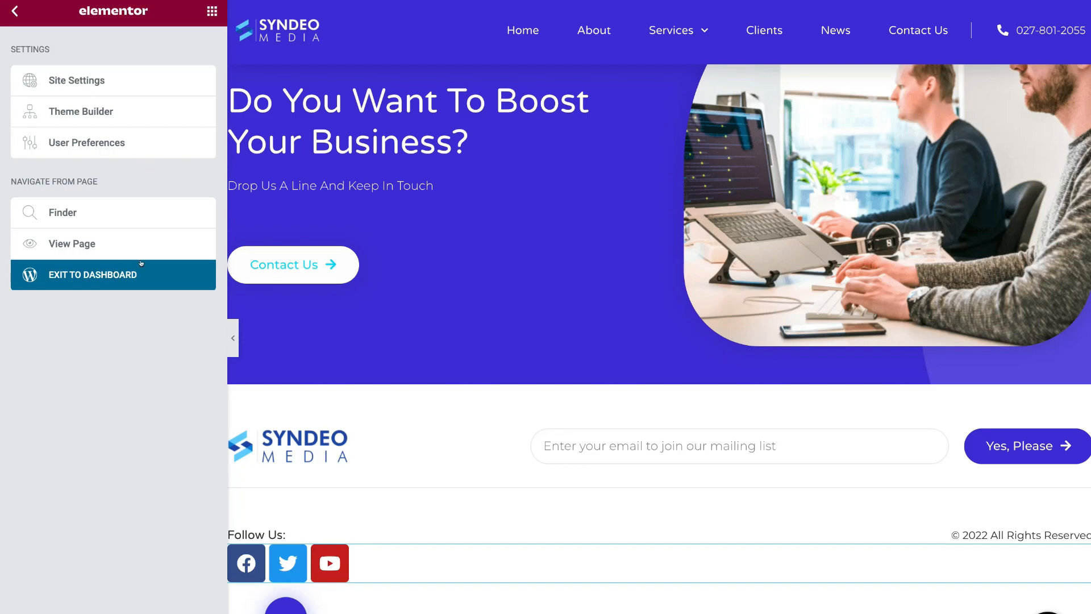
click(120, 108)
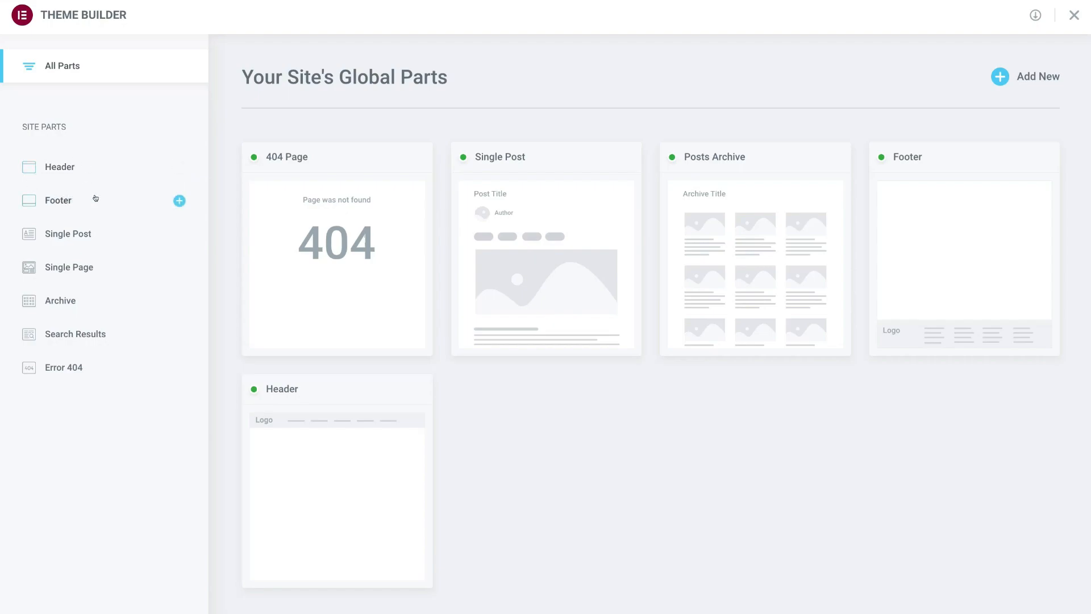
click(97, 198)
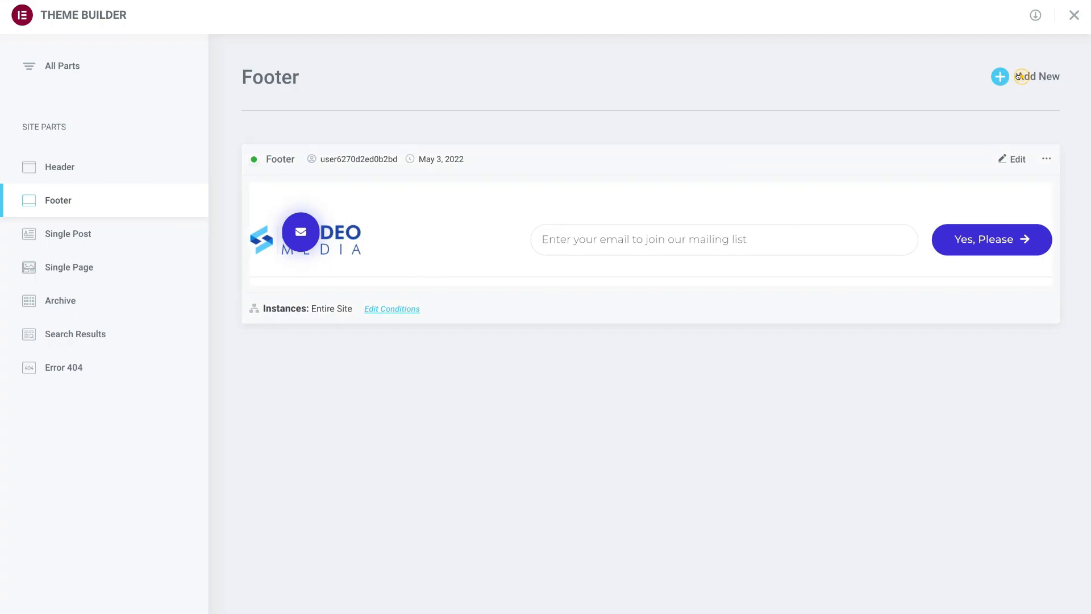
click(1021, 76)
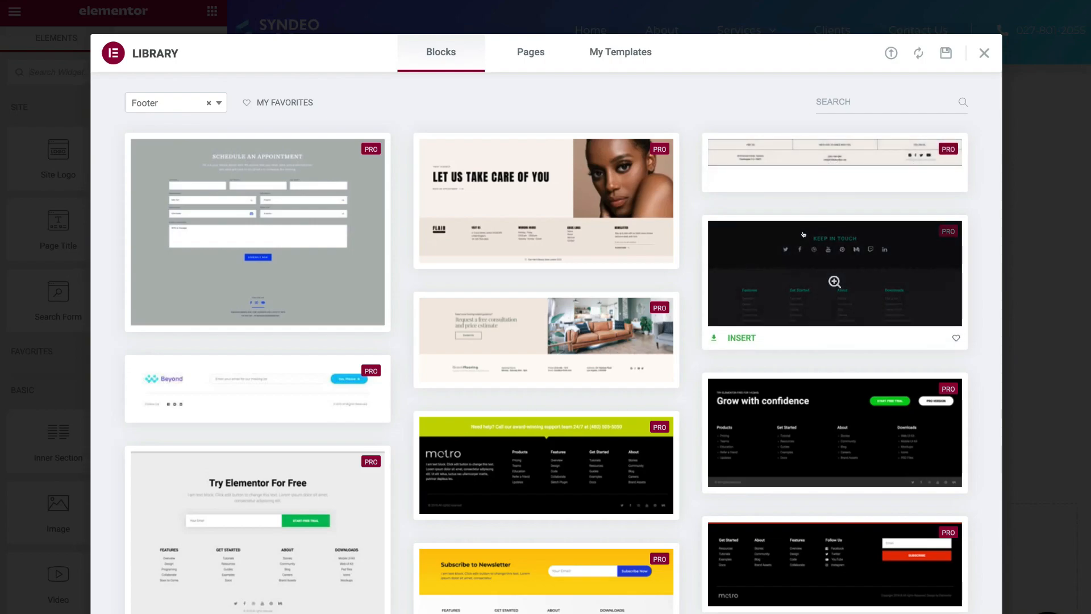
- Close the footer block library without inserting any block, leaving Elementor Footer #231 empty
scroll(804, 234, down, 3)
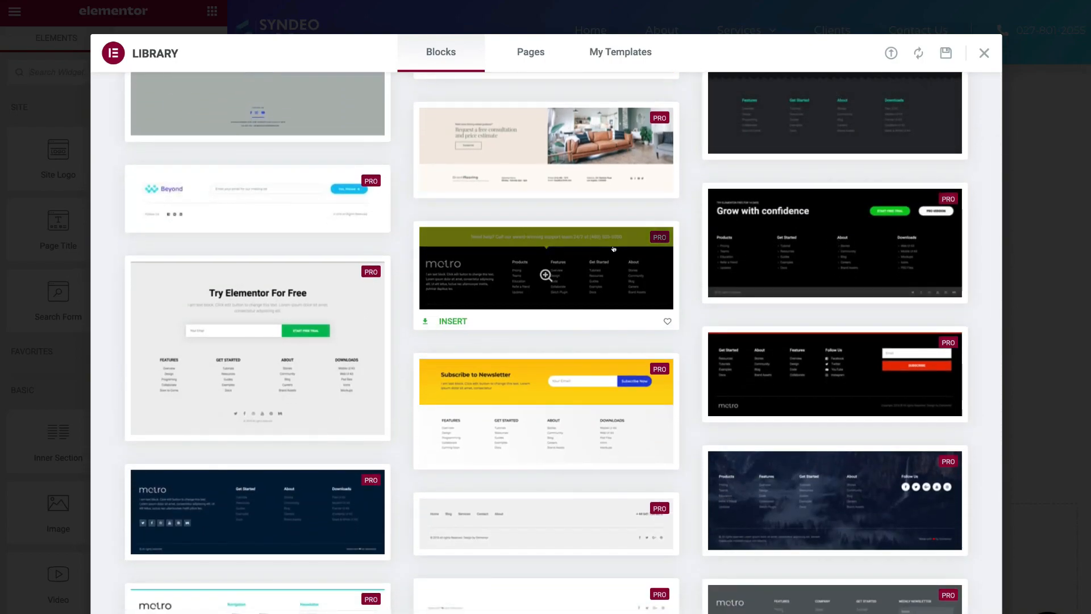
scroll(613, 249, down, 2)
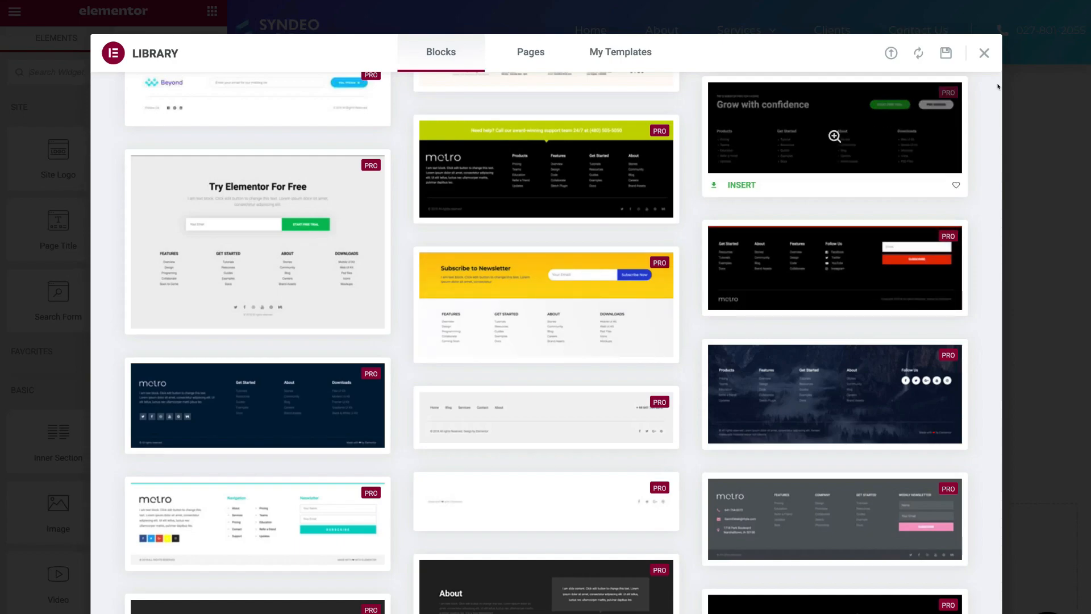
click(984, 53)
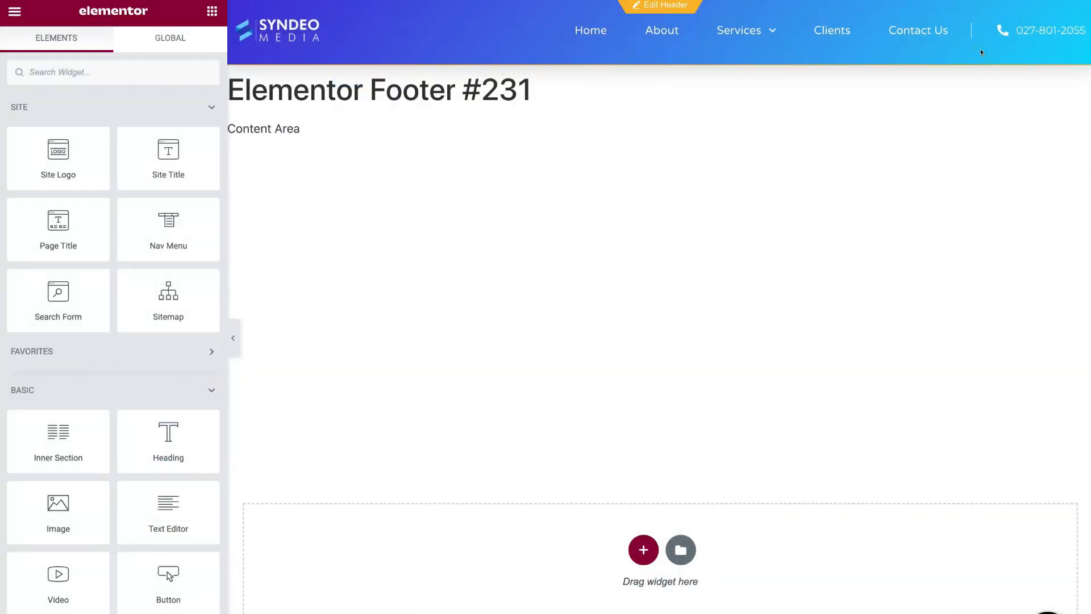
click(13, 10)
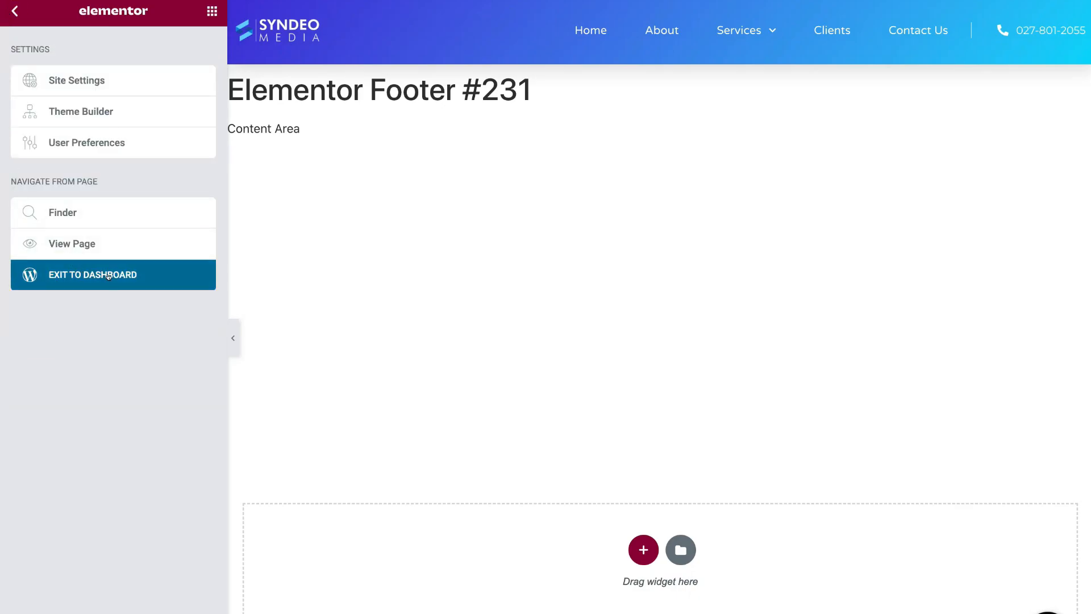
- Trash the empty Elementor Footer #231 template and start a new blank page
click(149, 278)
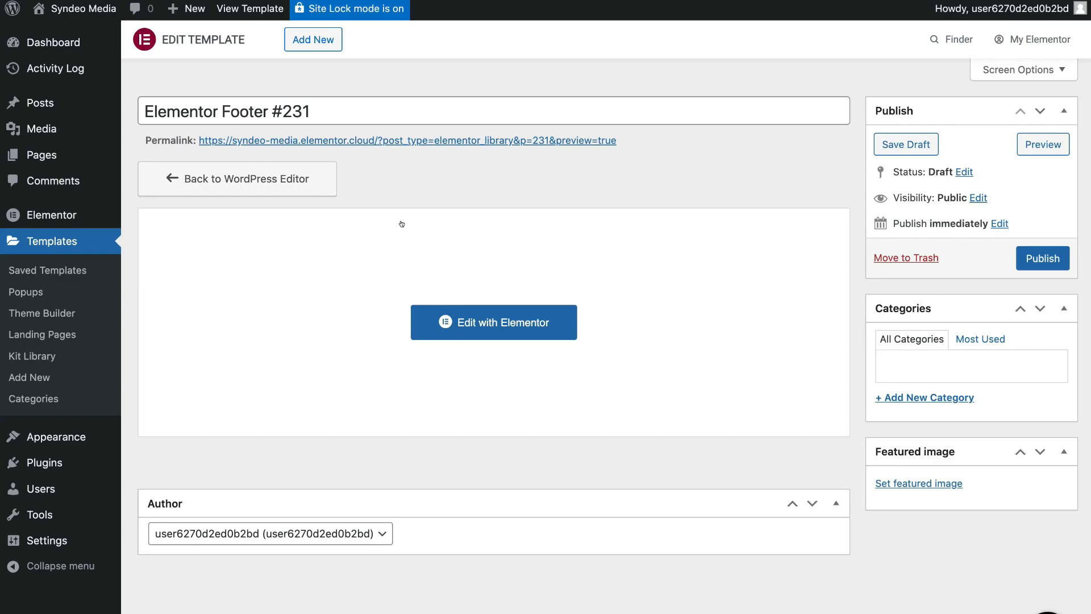
click(898, 257)
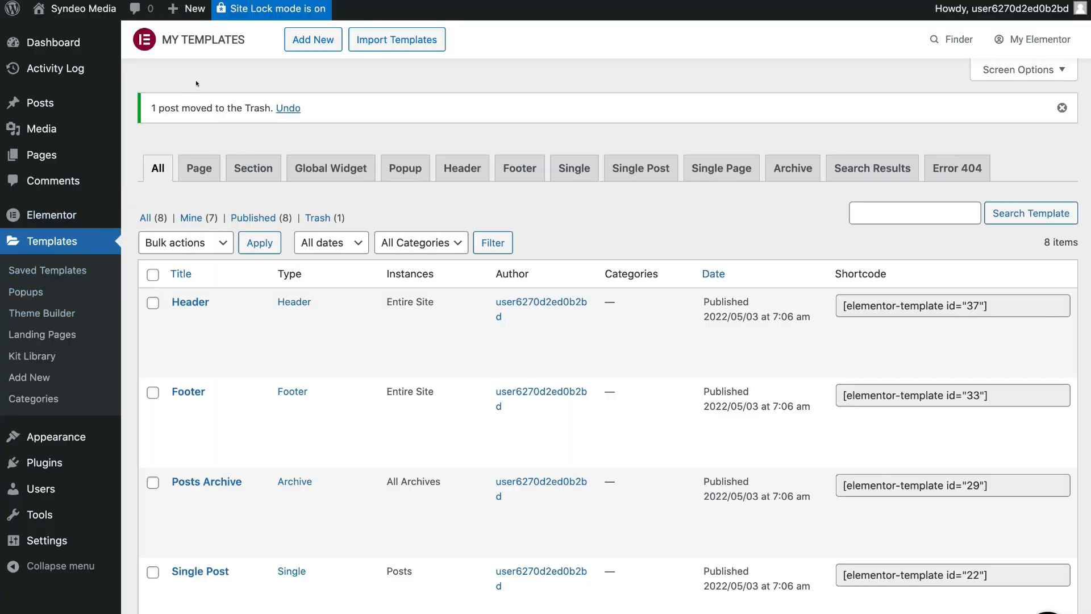
mouse_move(187, 10)
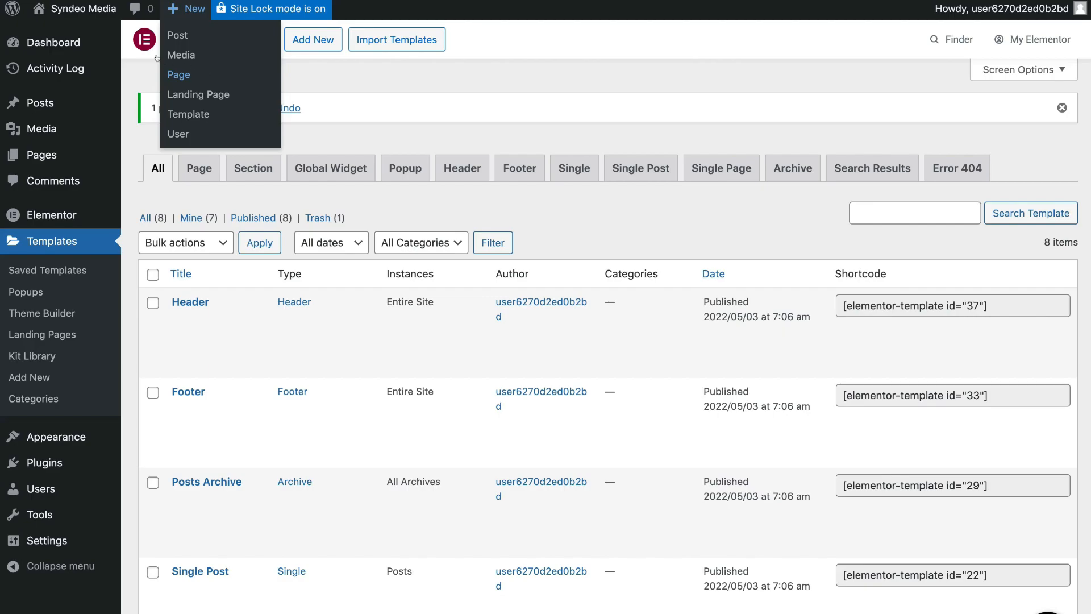
mouse_move(44, 147)
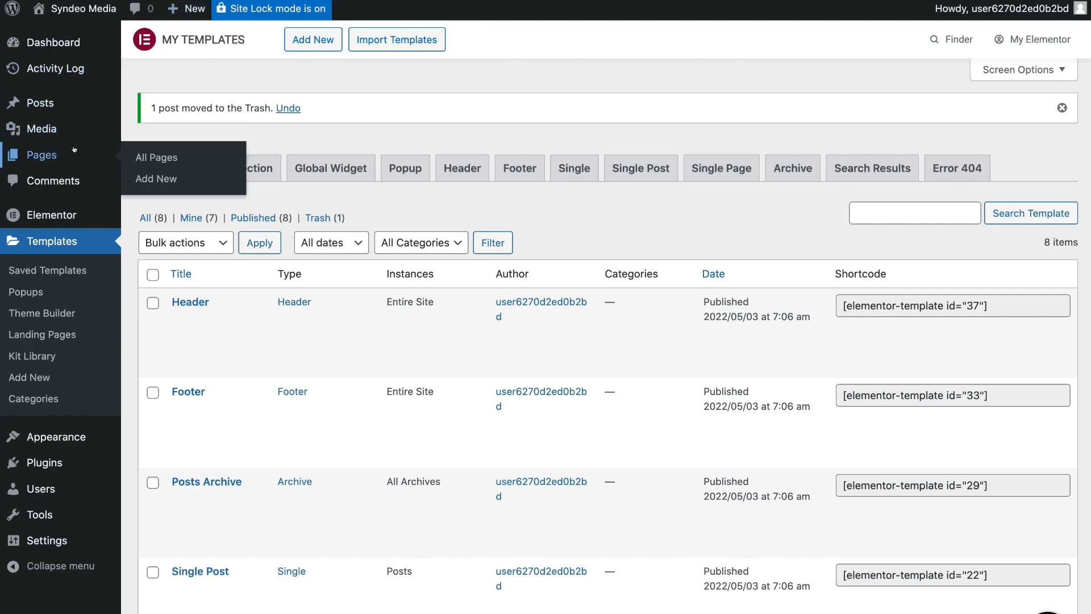
click(191, 177)
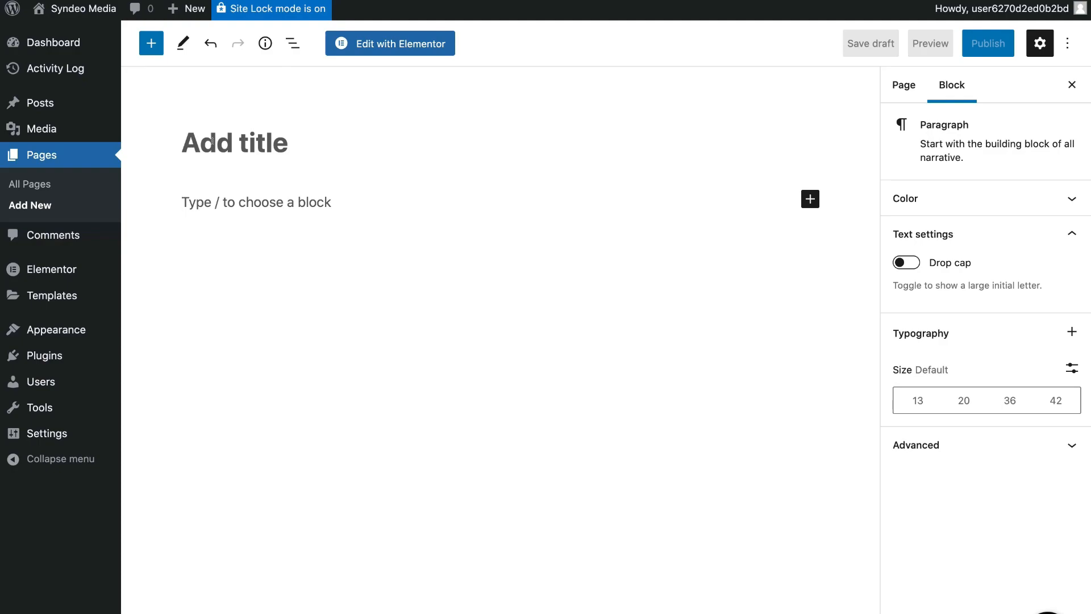
- Title the new page 'Website Design' and publish it
click(212, 142)
text(Website)
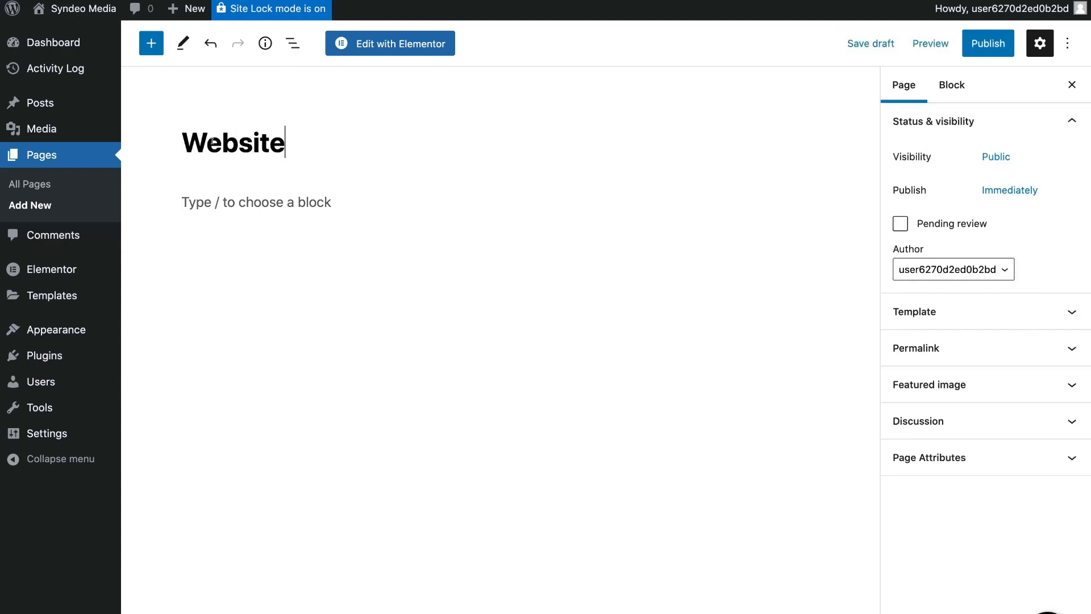
text( Design)
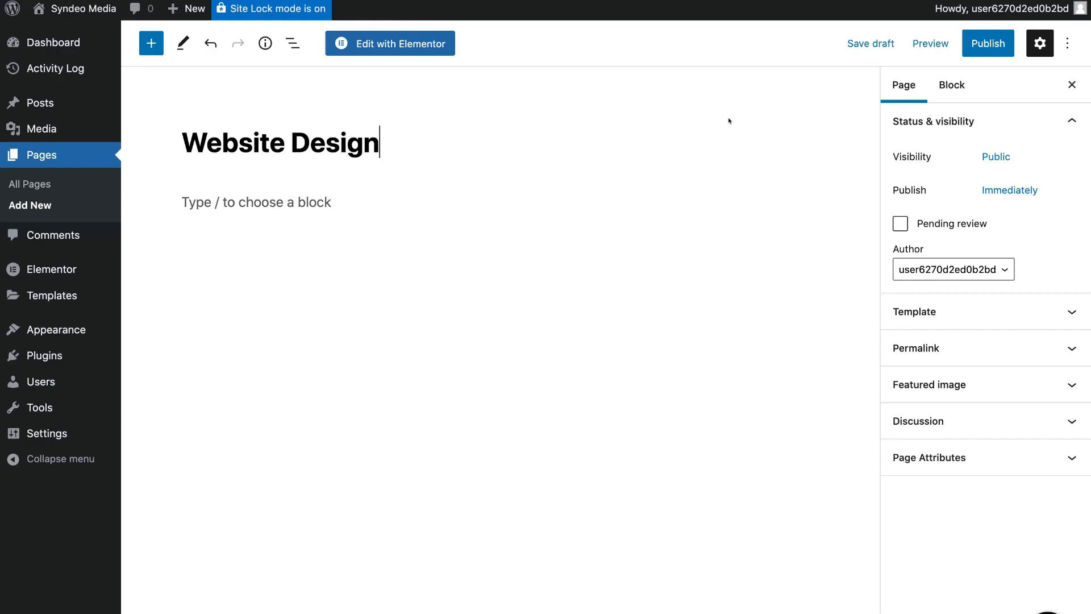
click(980, 46)
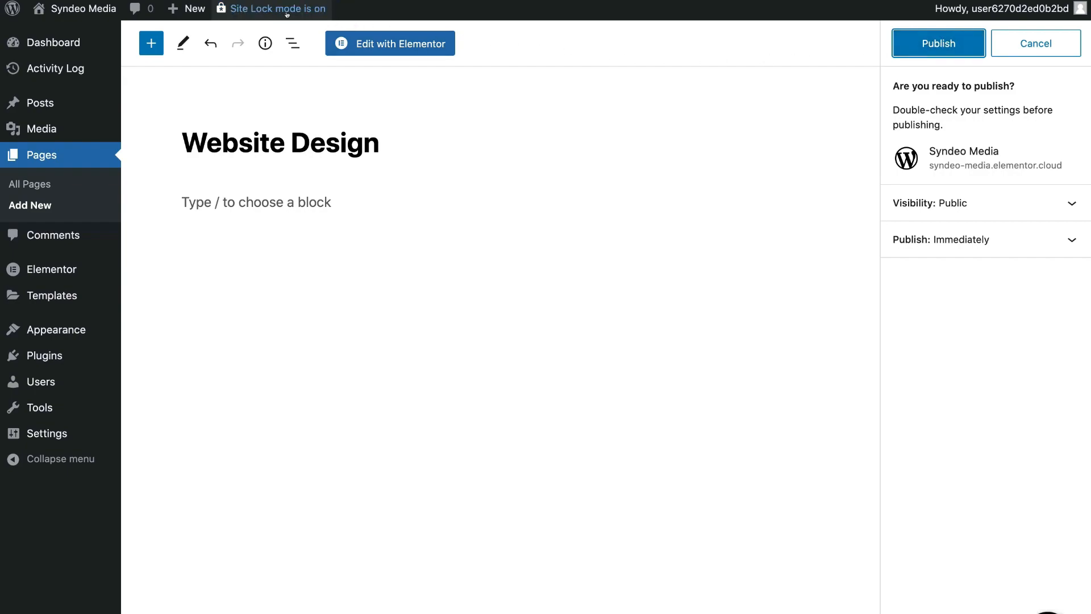
click(945, 44)
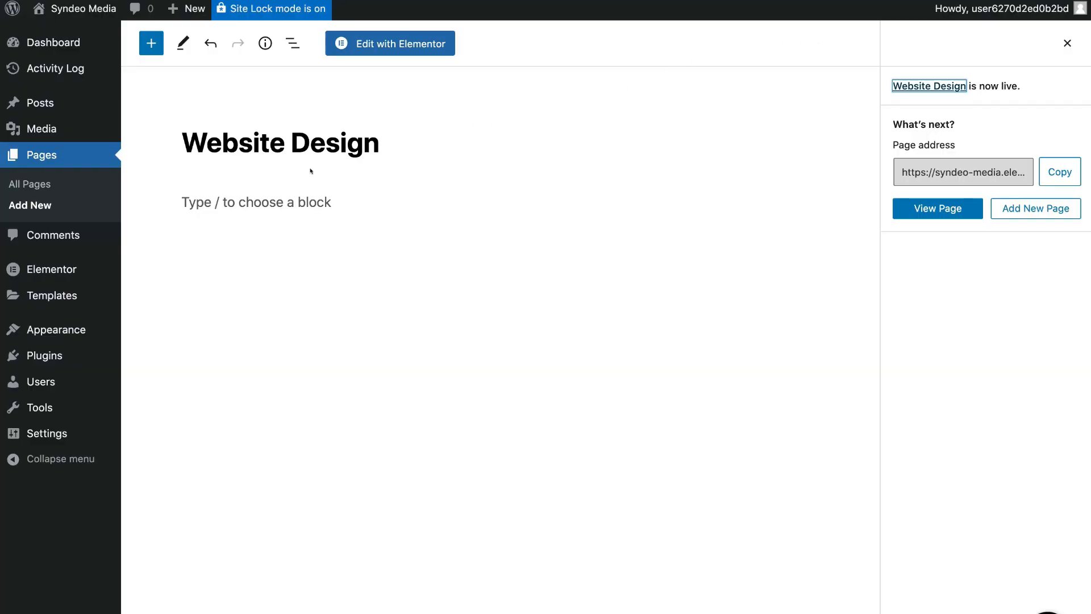
mouse_move(80, 330)
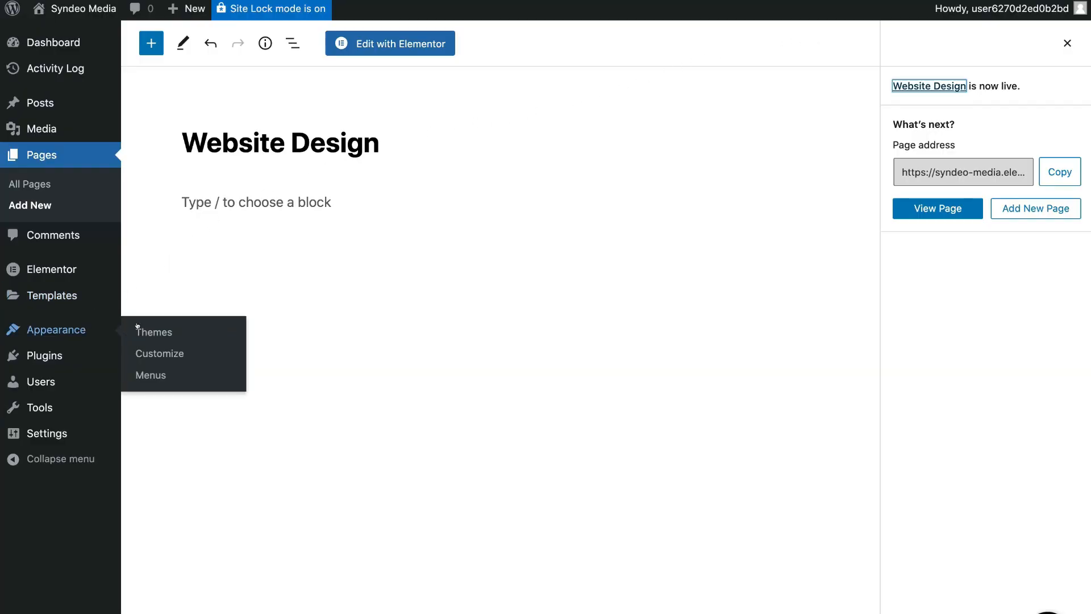
- Add Website Design to the menu, nest it under Services after Social Media, and save the menu
click(179, 370)
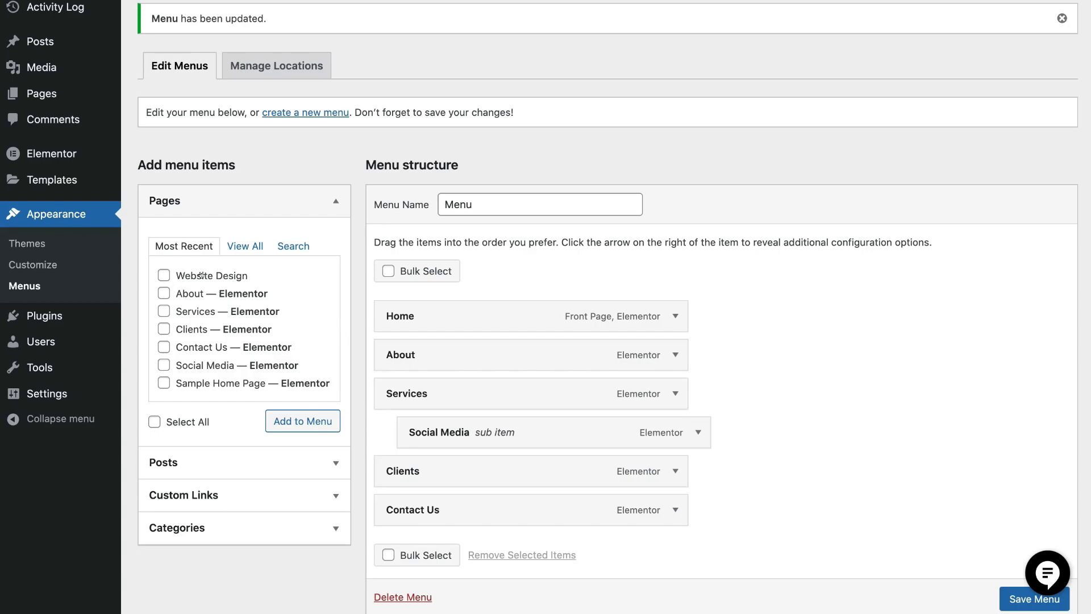
click(161, 274)
click(304, 420)
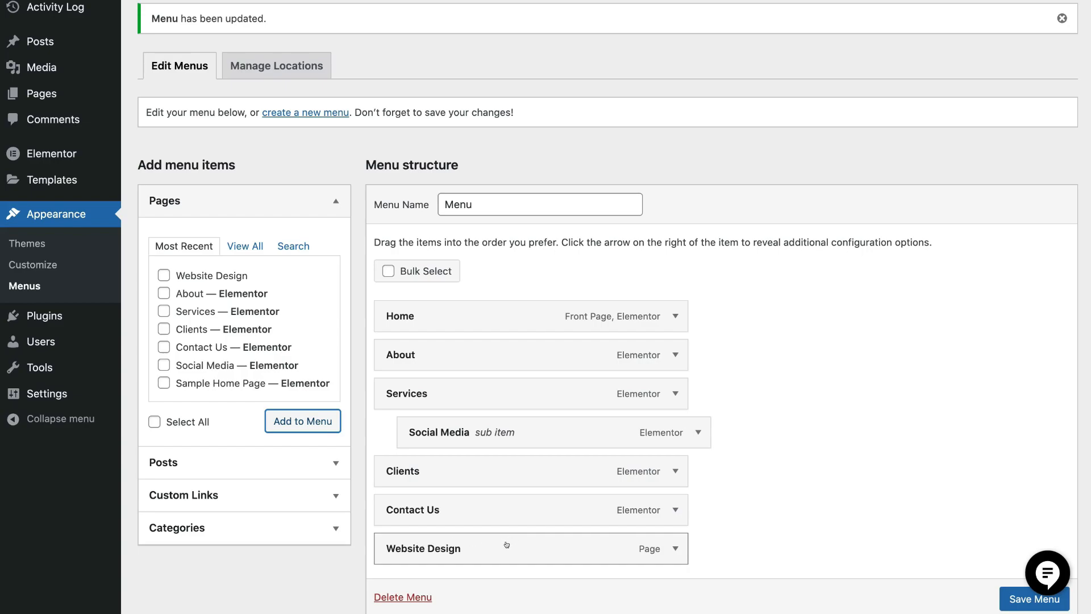
drag(504, 546, 533, 463)
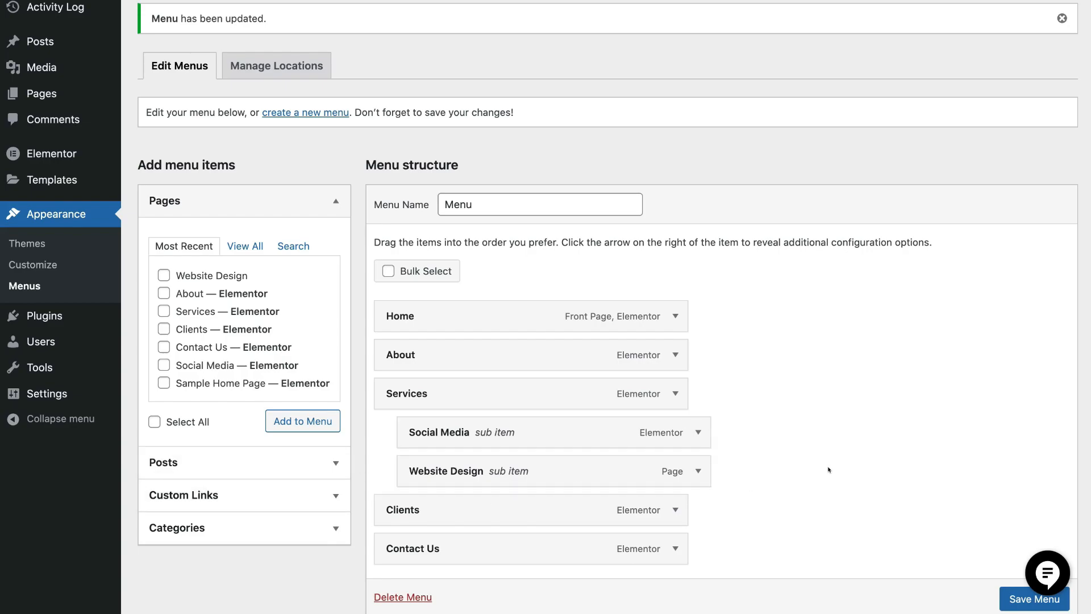
click(1009, 598)
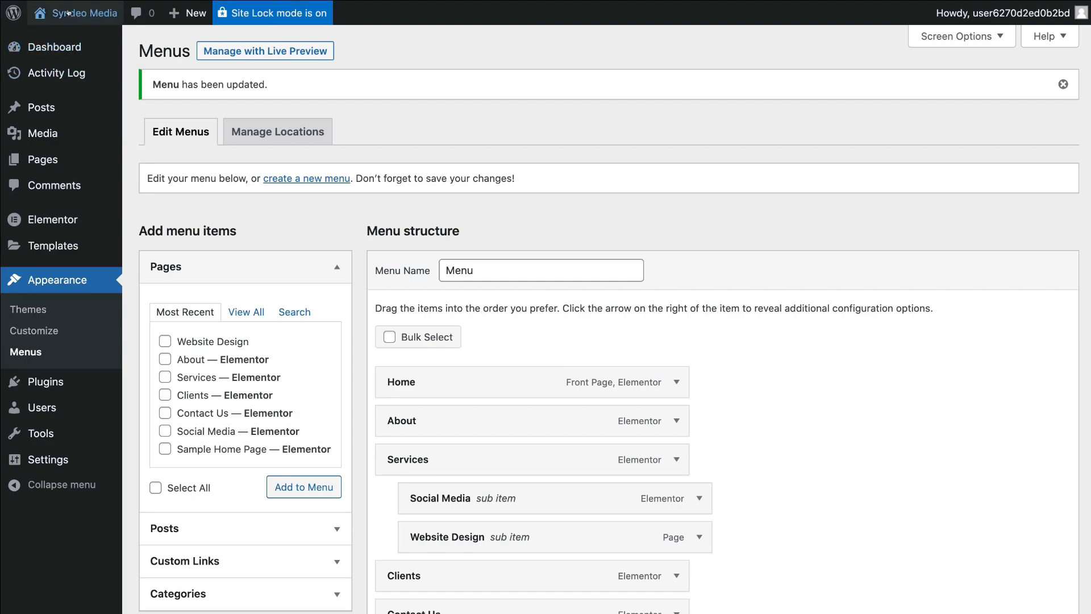
- Open the Website Design page from the live site's Services menu to check it
mouse_move(85, 12)
click(90, 38)
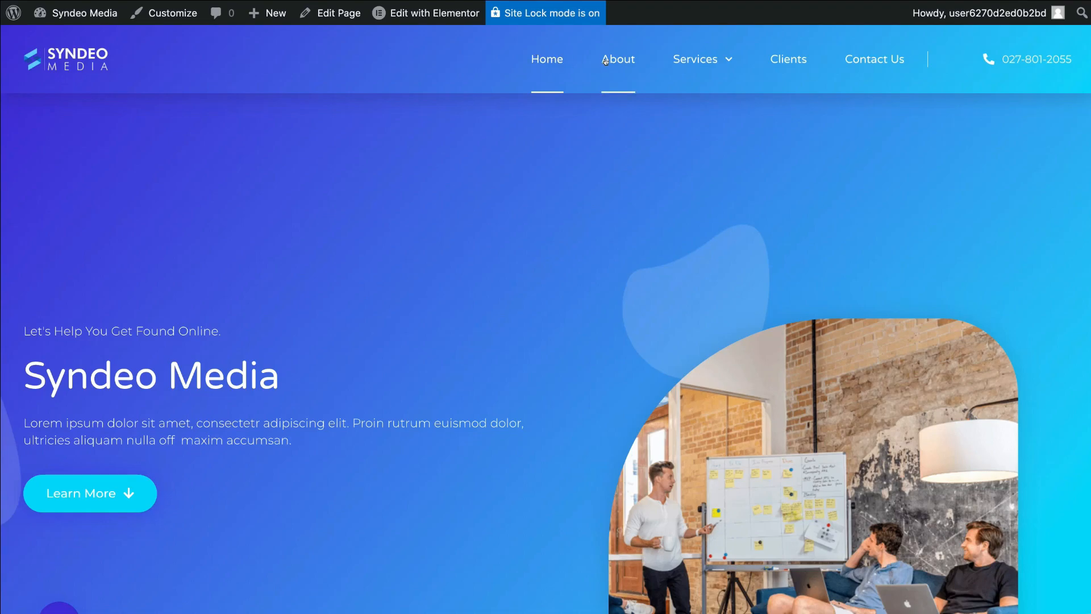
mouse_move(694, 62)
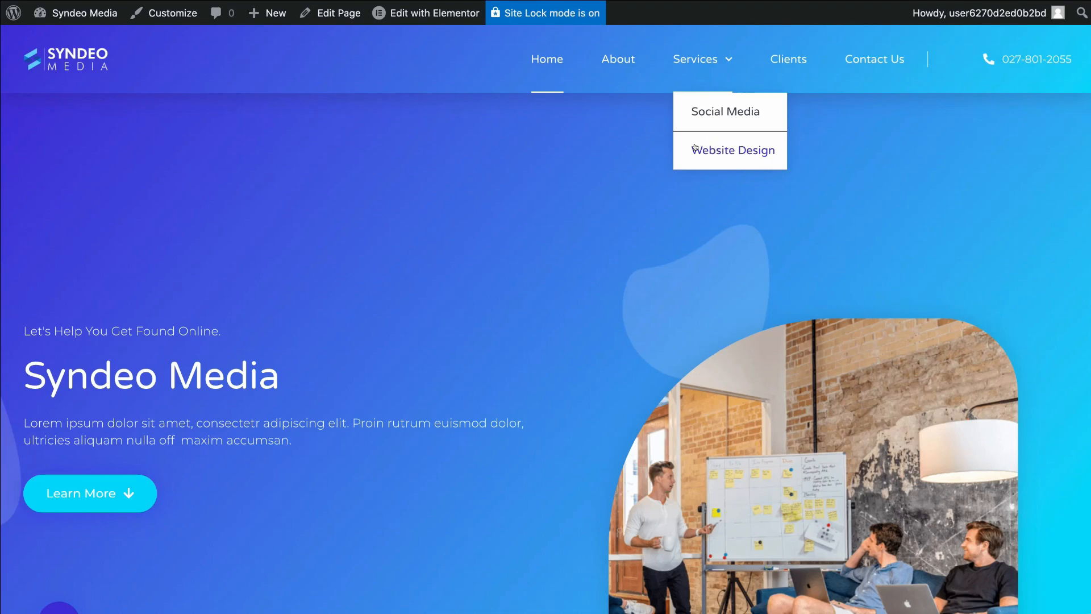
click(732, 149)
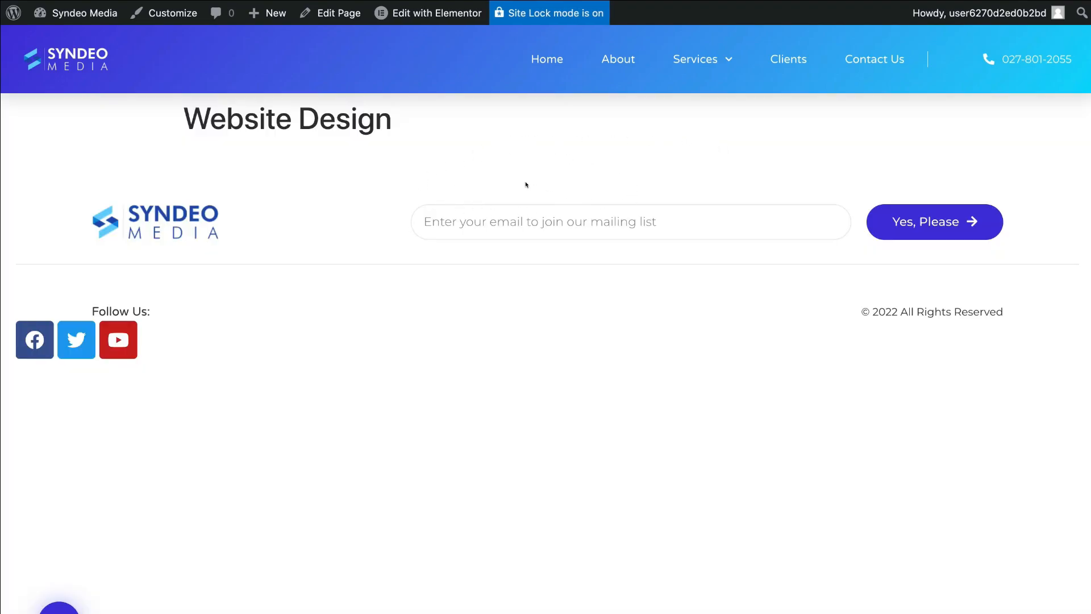
mouse_move(438, 17)
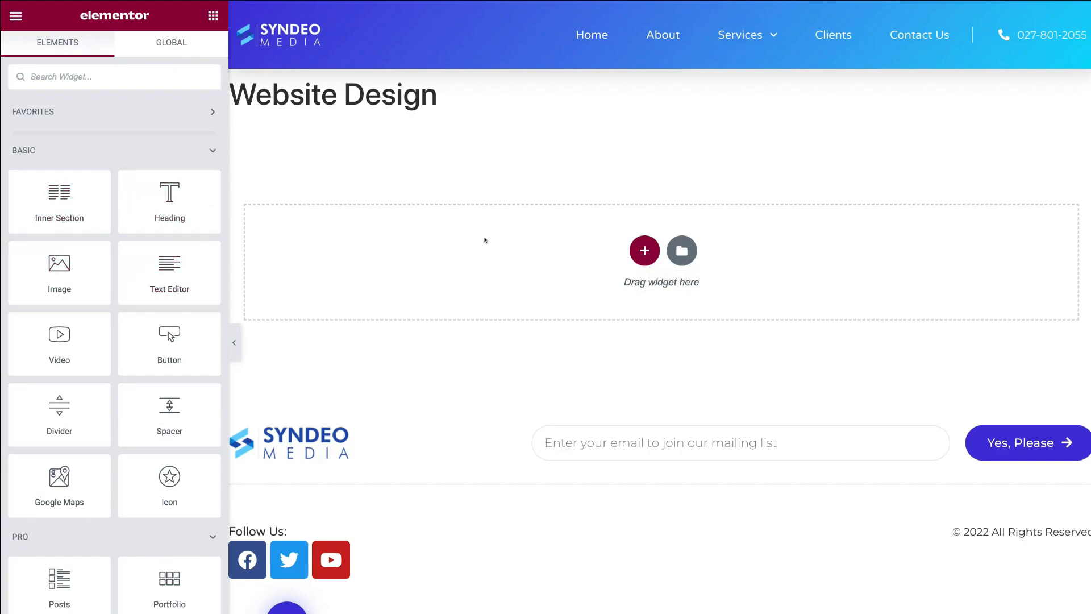
- Insert the Digital Agency Social Media page template, found by searching page templates for 'agency'
click(681, 254)
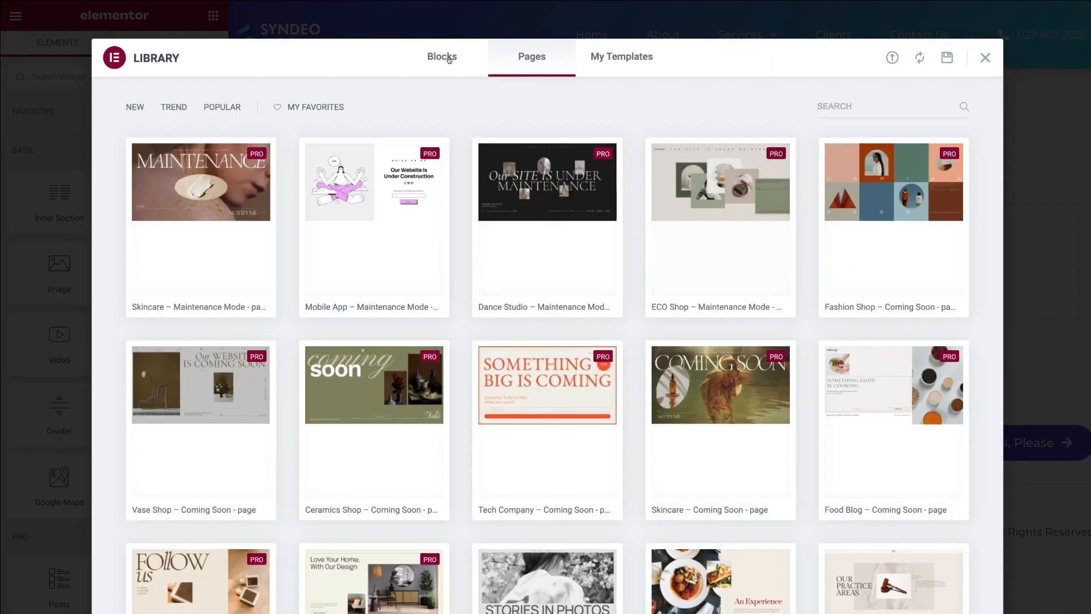
click(449, 57)
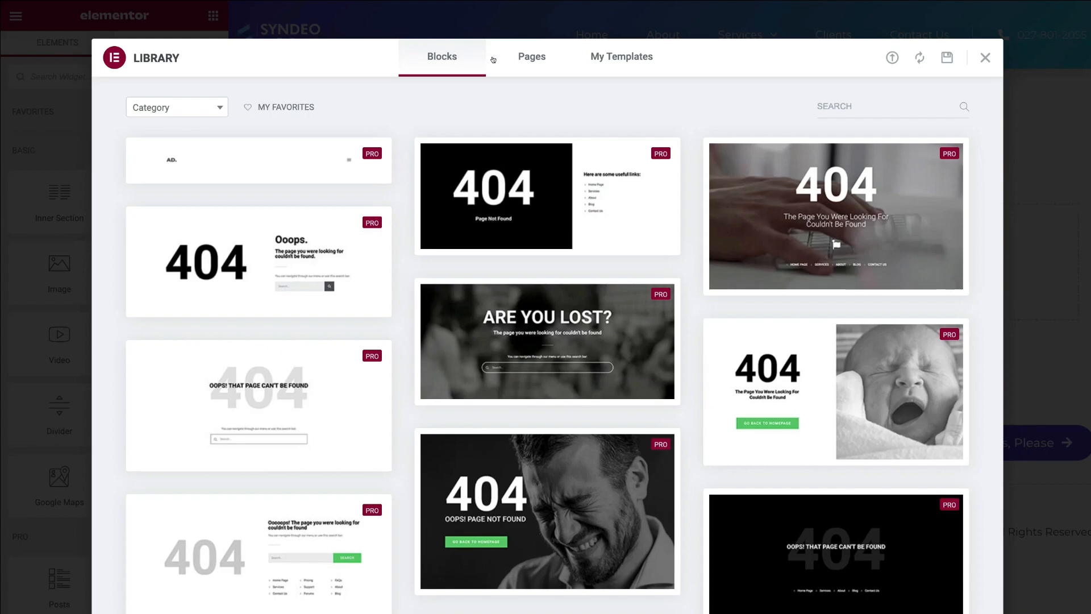
click(528, 58)
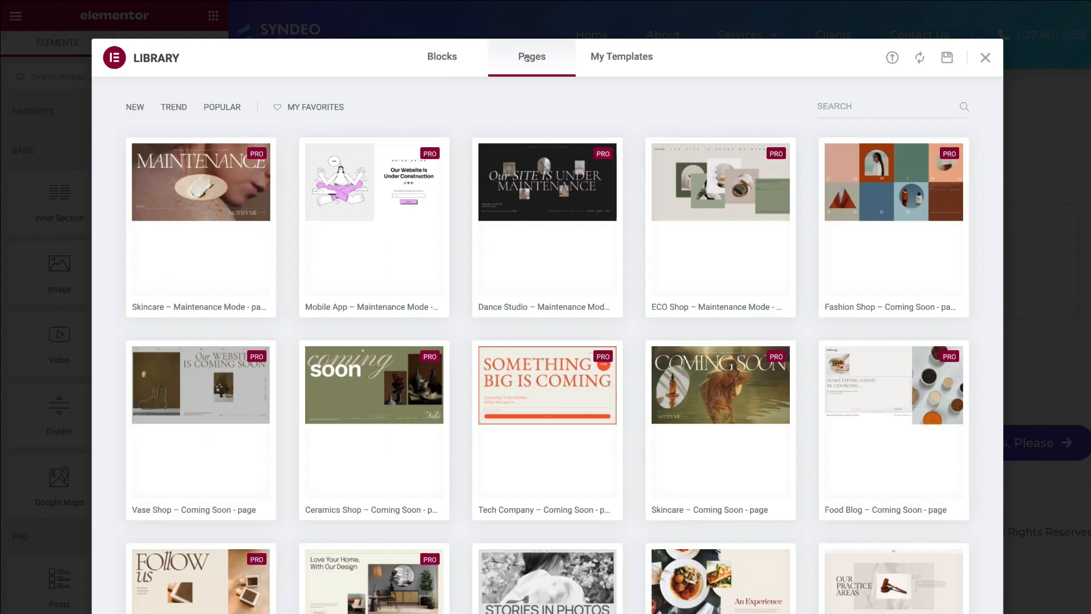
click(833, 106)
text(agency)
mouse_move(847, 185)
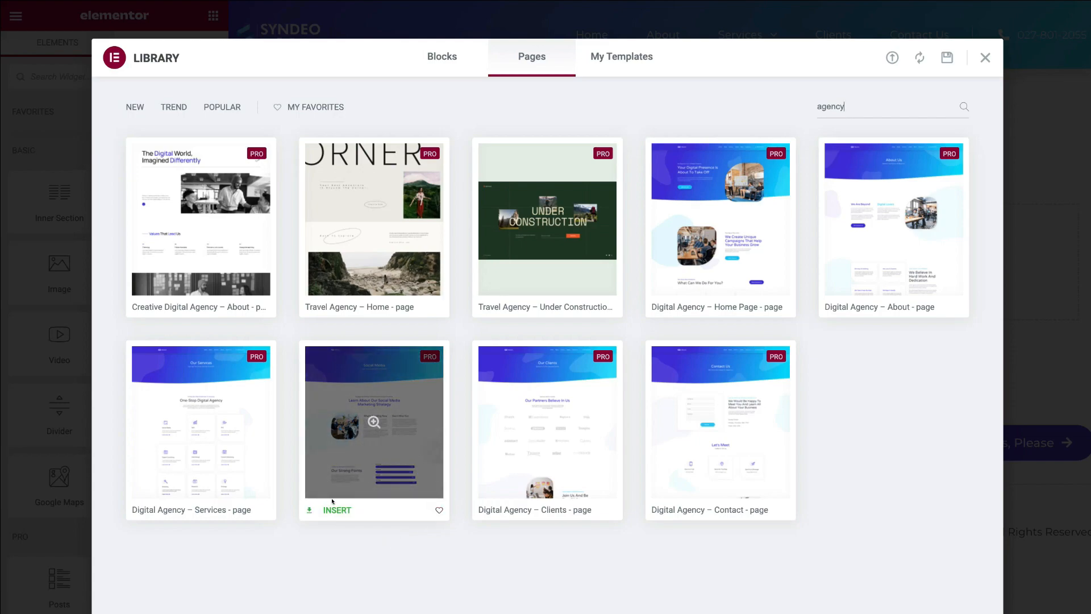
click(334, 510)
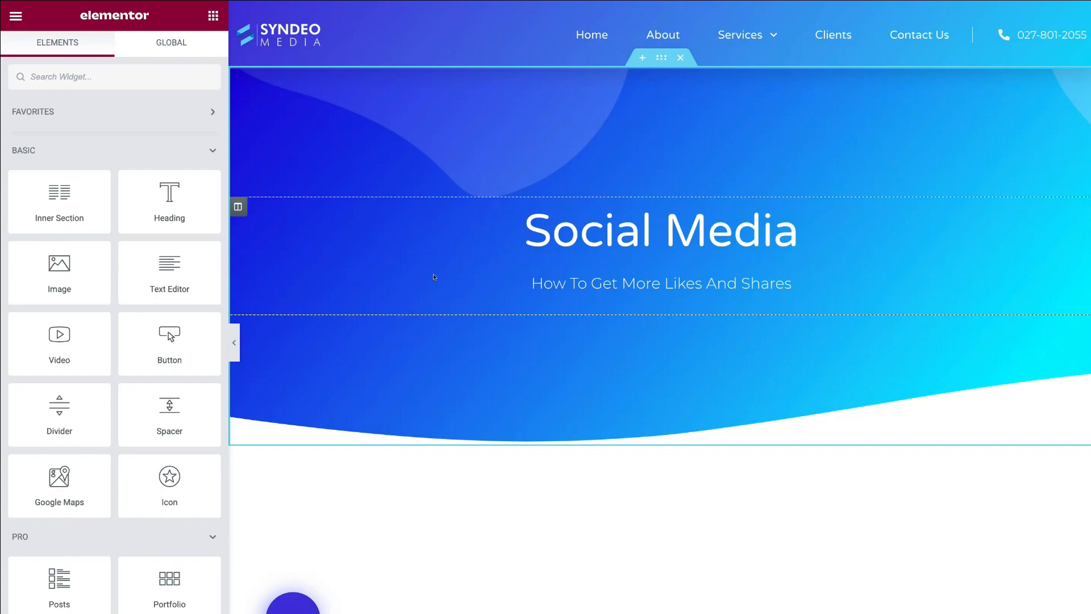
- Update the Website Design page and exit the editor to the WordPress dashboard
mouse_move(751, 37)
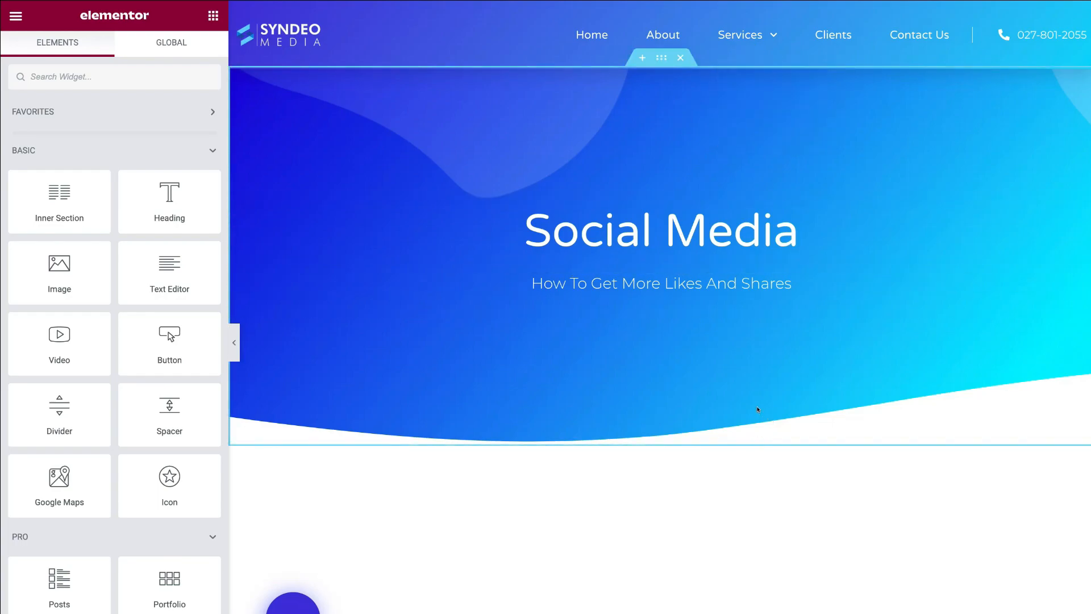
scroll(750, 404, down, 10)
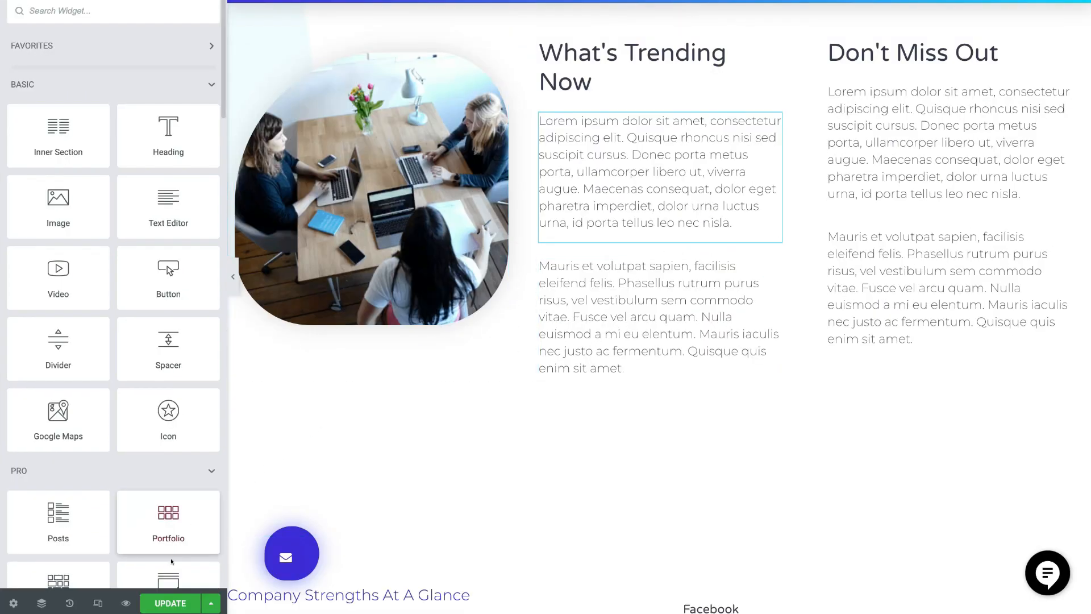
click(163, 599)
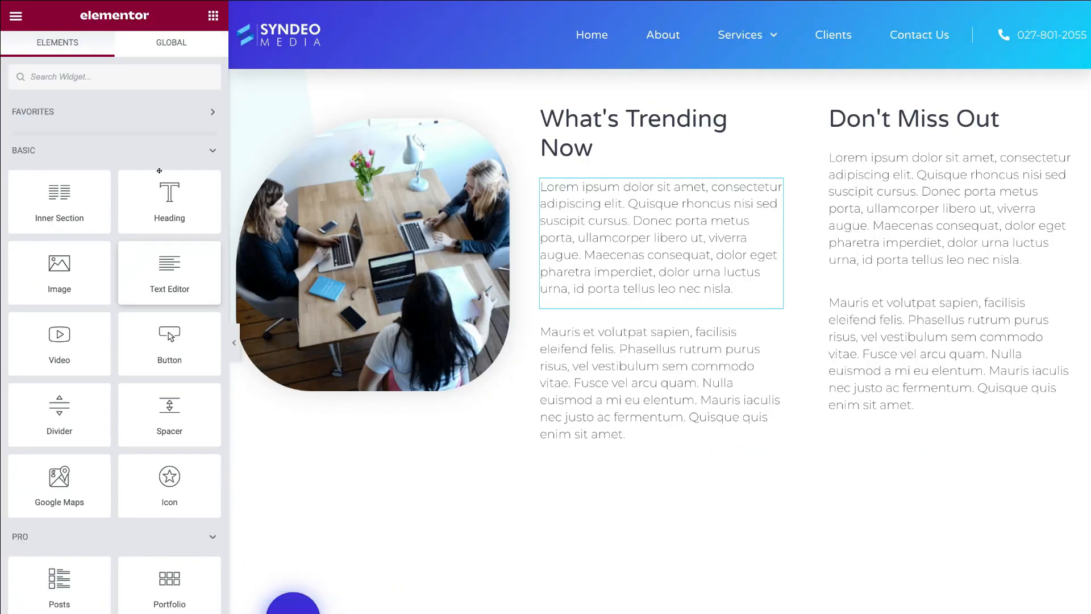
click(15, 16)
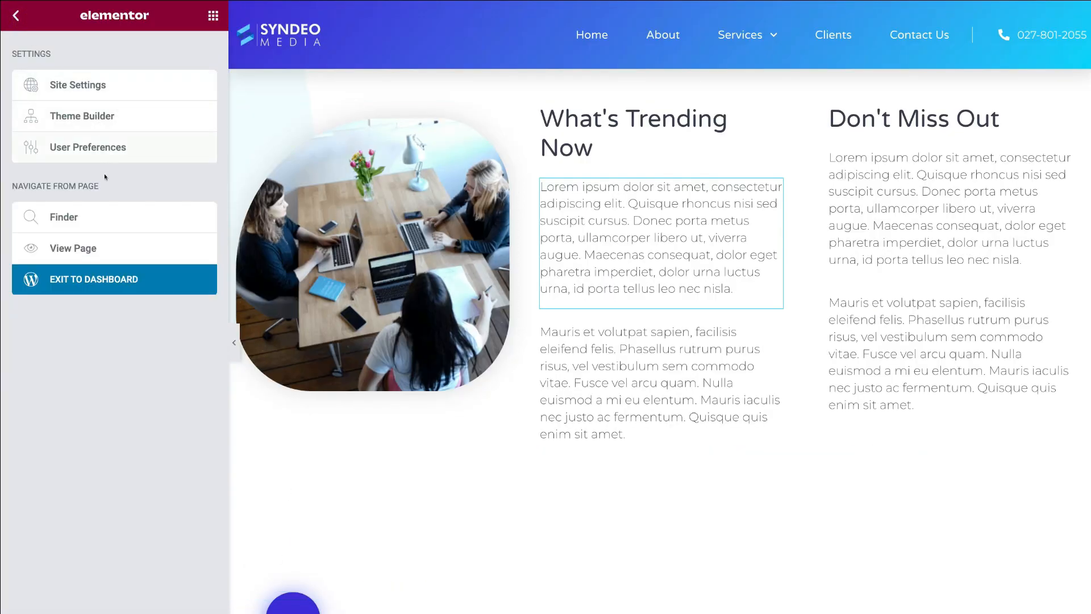
click(163, 278)
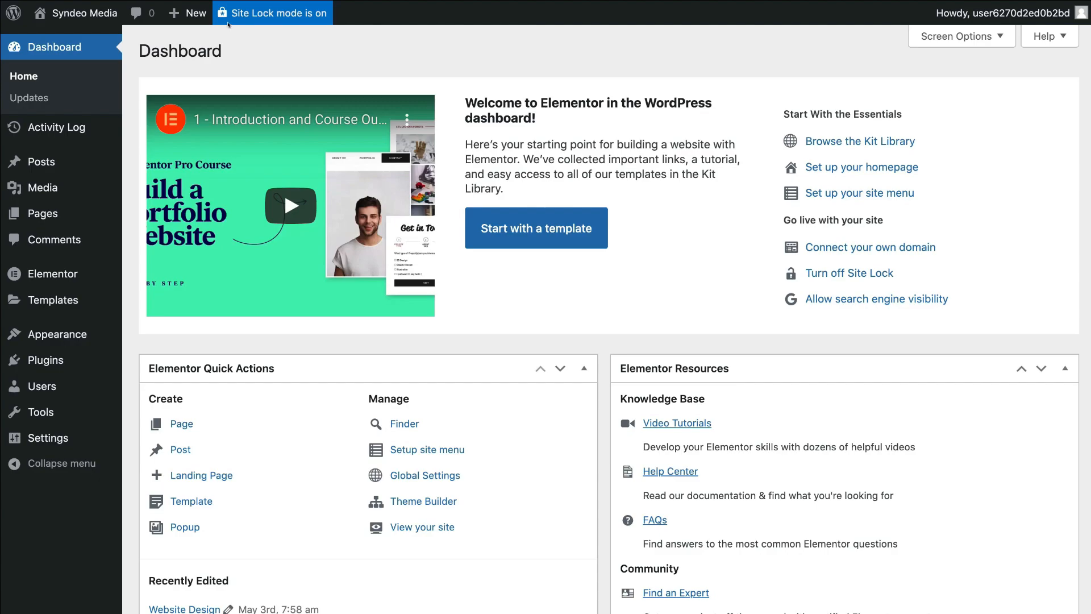
- Switch Site Lock off in its settings and confirm Unlock Site
click(270, 12)
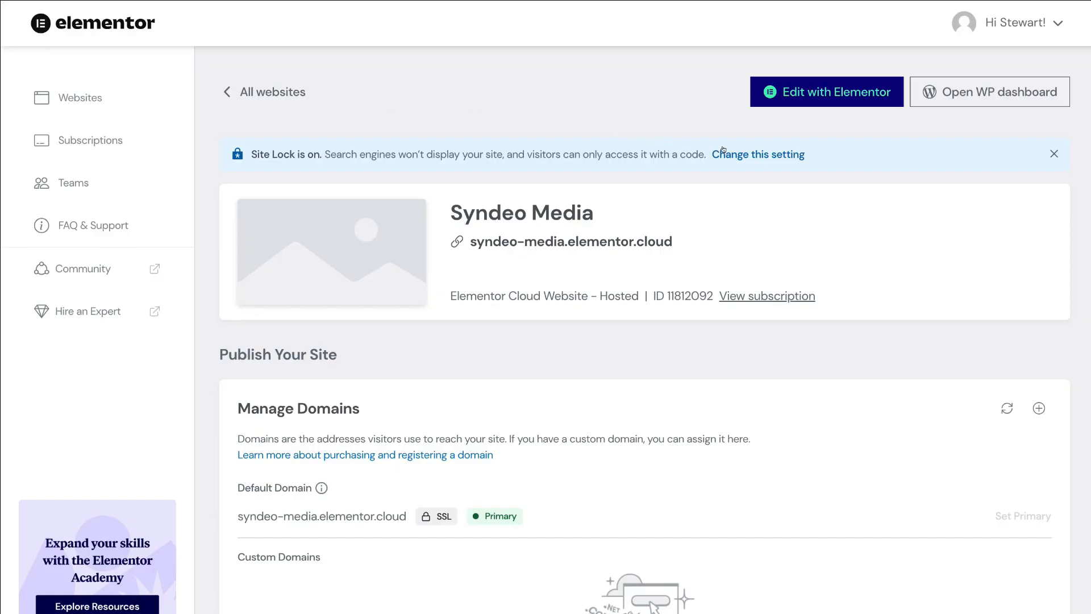
click(762, 151)
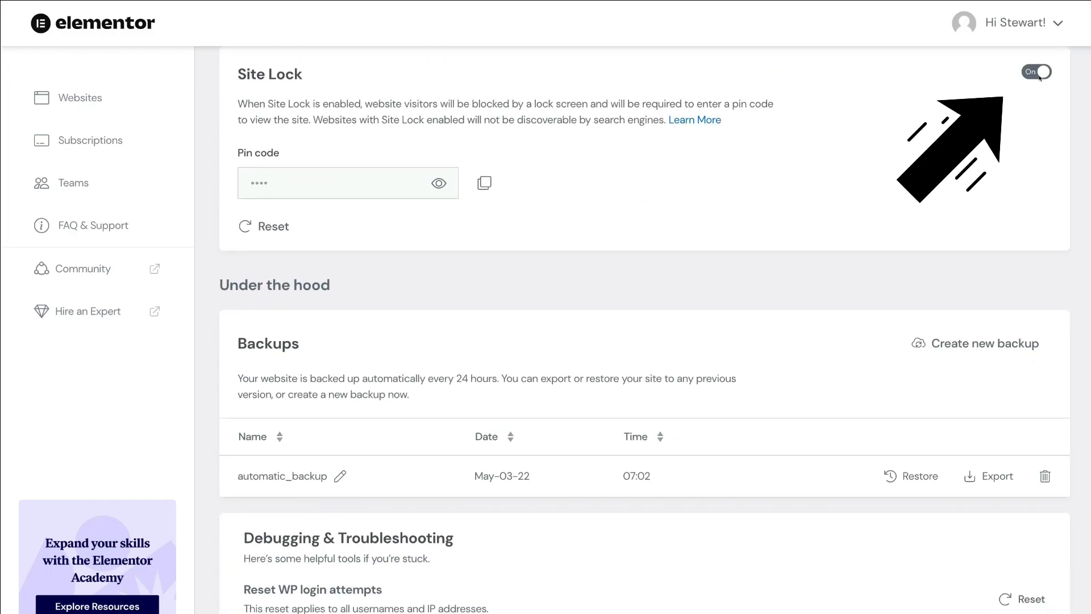
click(1037, 73)
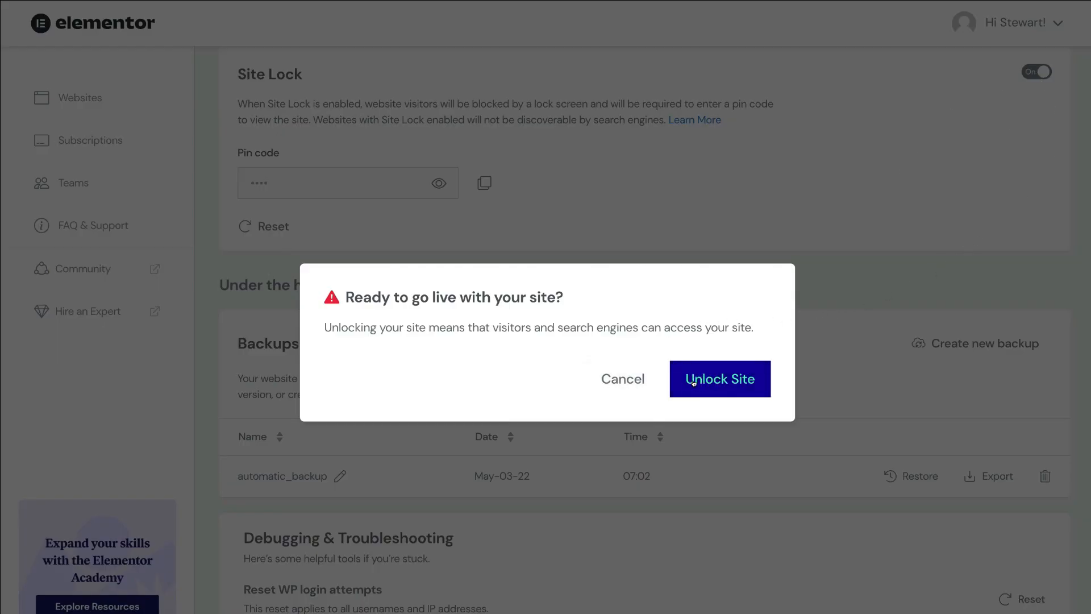
click(722, 379)
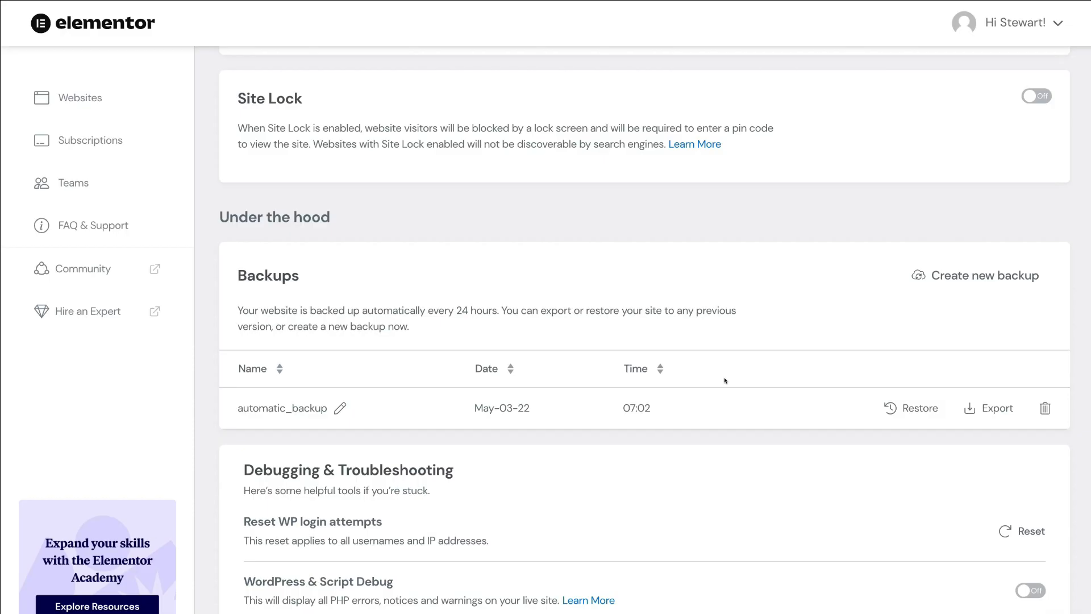
- Open the live Syndeo Media homepage from the site URL and scroll through it
scroll(726, 380, up, 7)
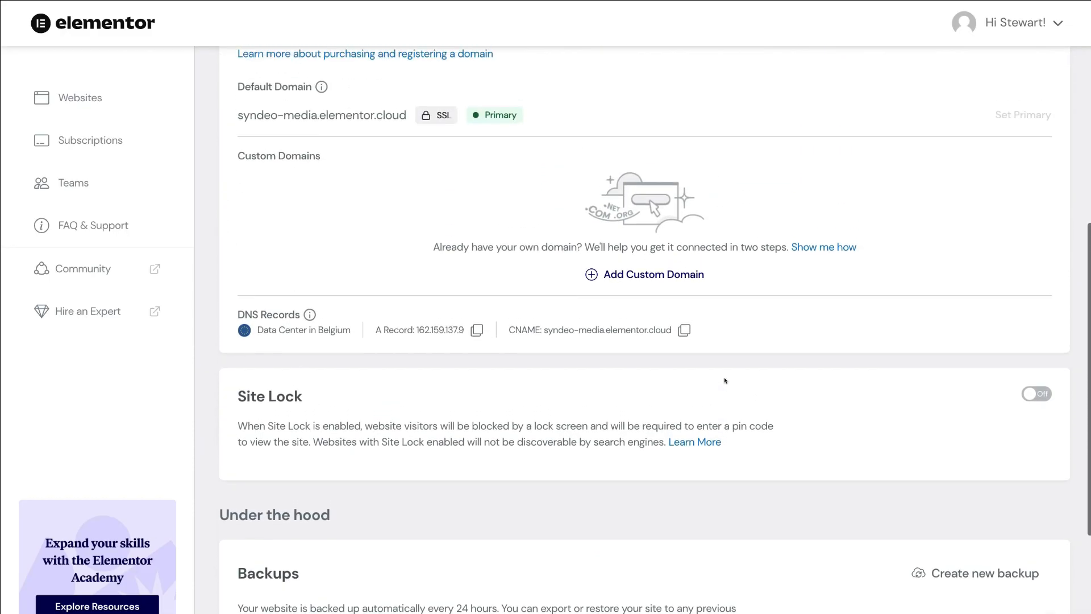
scroll(725, 380, up, 4)
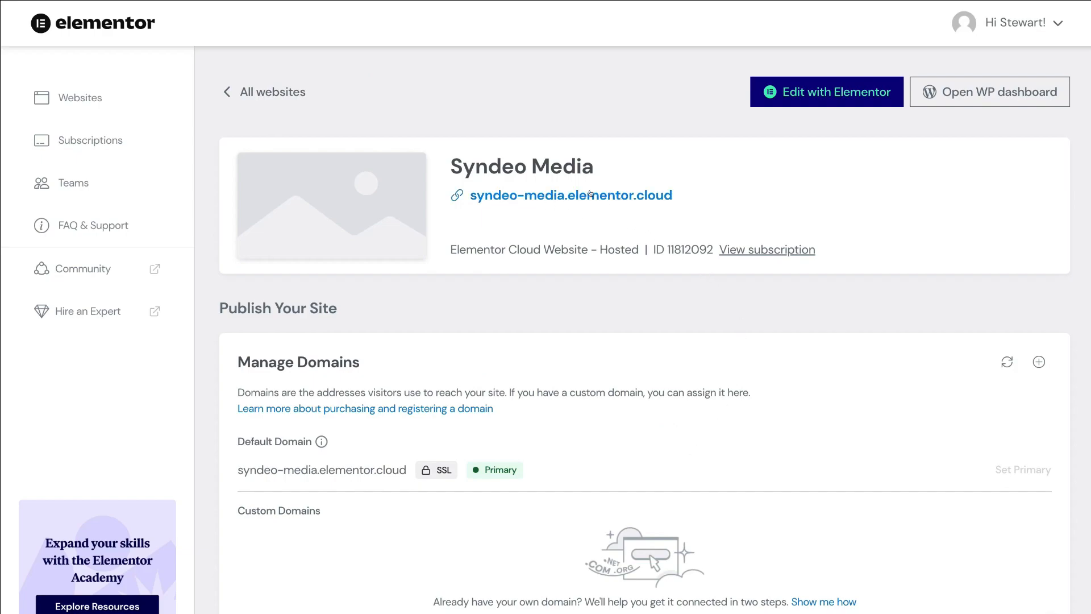
click(585, 195)
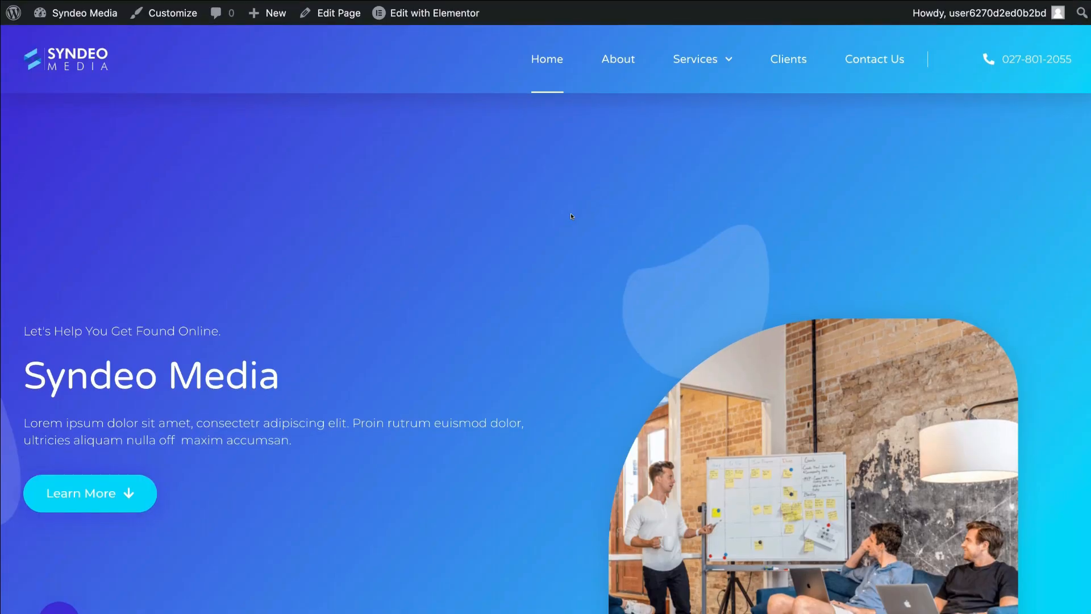
scroll(571, 216, down, 10)
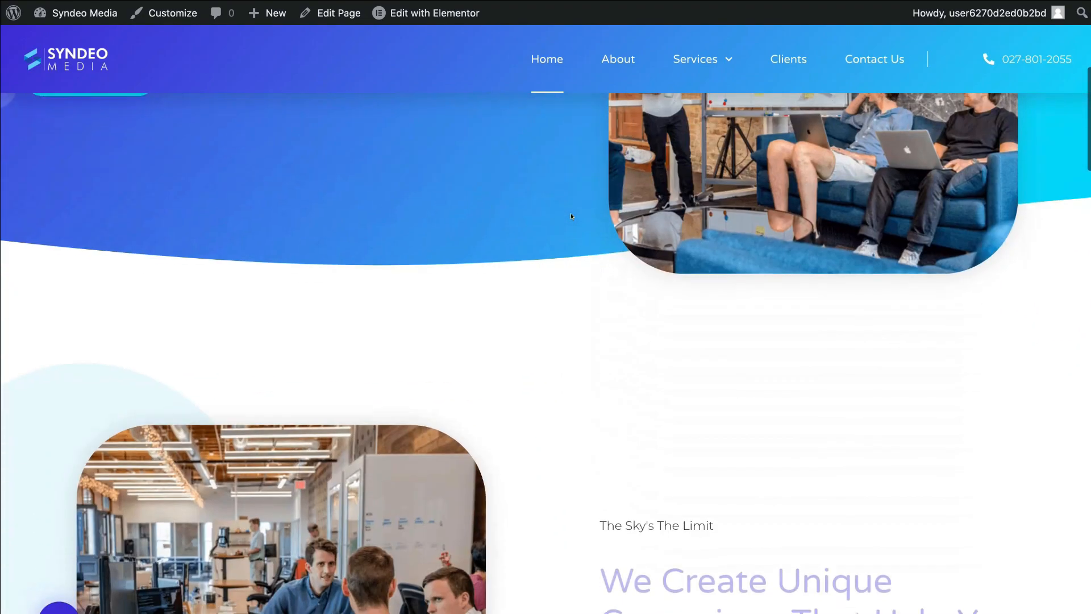
scroll(572, 216, down, 8)
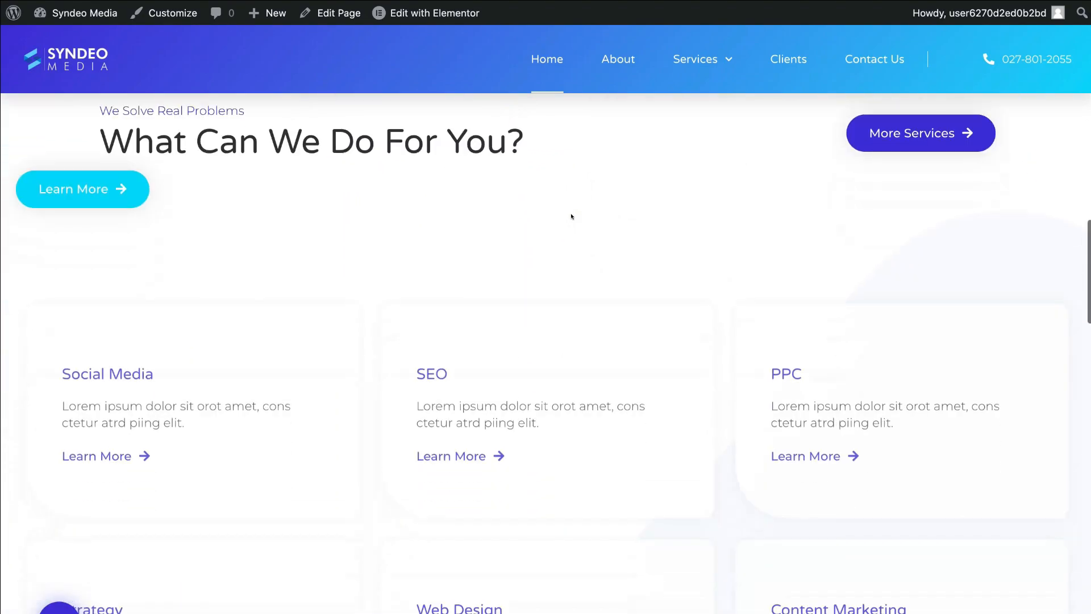